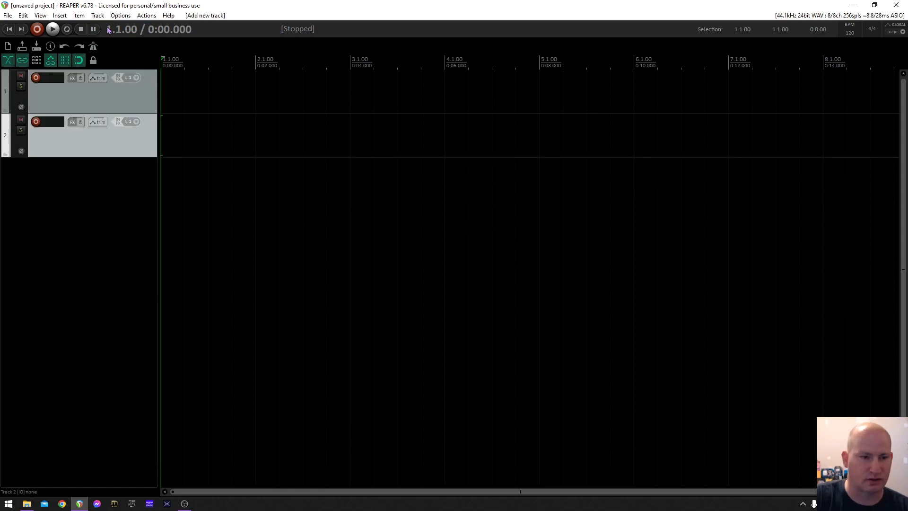
- Add two new tracks and make folders by nesting track 2 under track 1 and track 4 under track 3
{"action": "key", "text": "ctrl+t"}
{"action": "key", "text": "ctrl+t"}
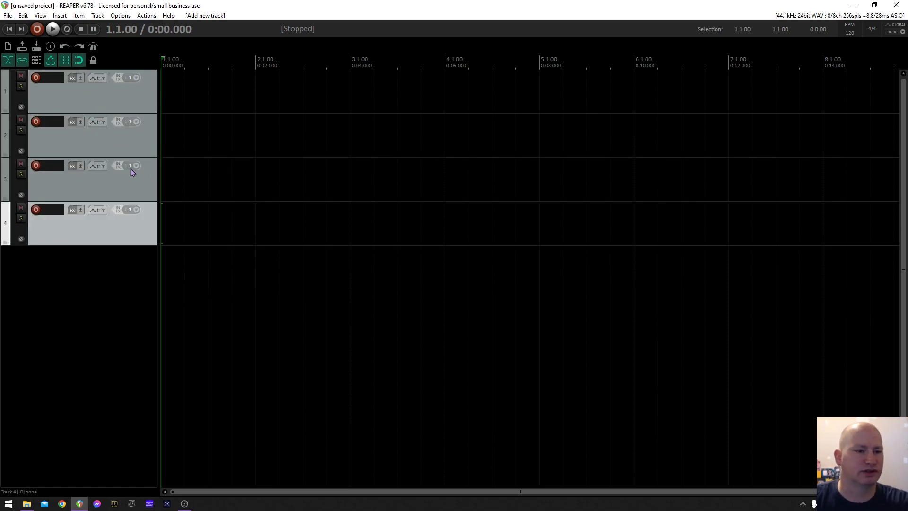
{"action": "left_click", "coordinate": [113, 149]}
{"action": "left_click_drag", "start_coordinate": [114, 150], "coordinate": [84, 132]}
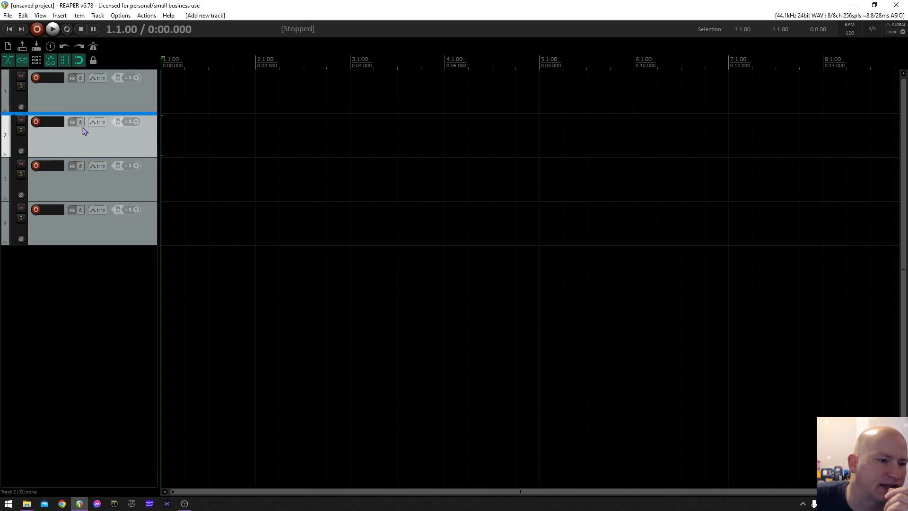
{"action": "left_click_drag", "start_coordinate": [97, 91], "coordinate": [9, 118]}
{"action": "left_click_drag", "start_coordinate": [58, 233], "coordinate": [65, 217]}
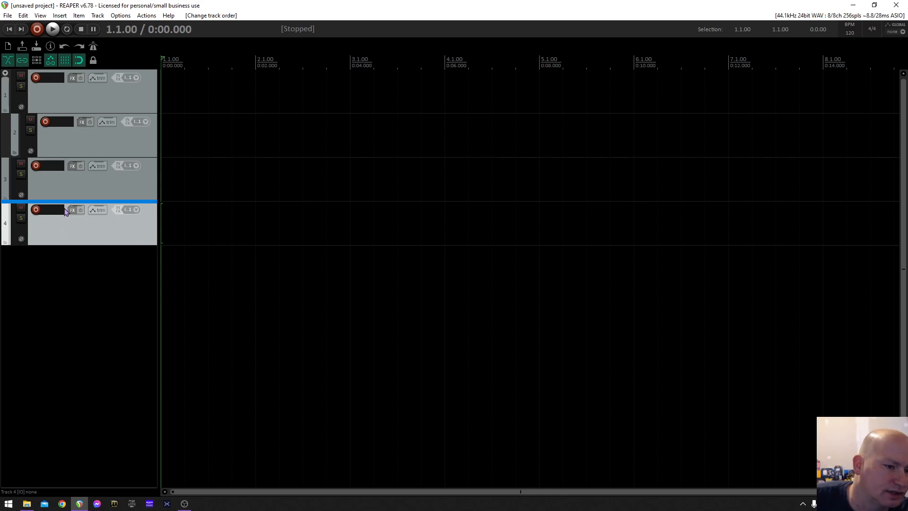
{"action": "left_click_drag", "start_coordinate": [69, 182], "coordinate": [69, 183]}
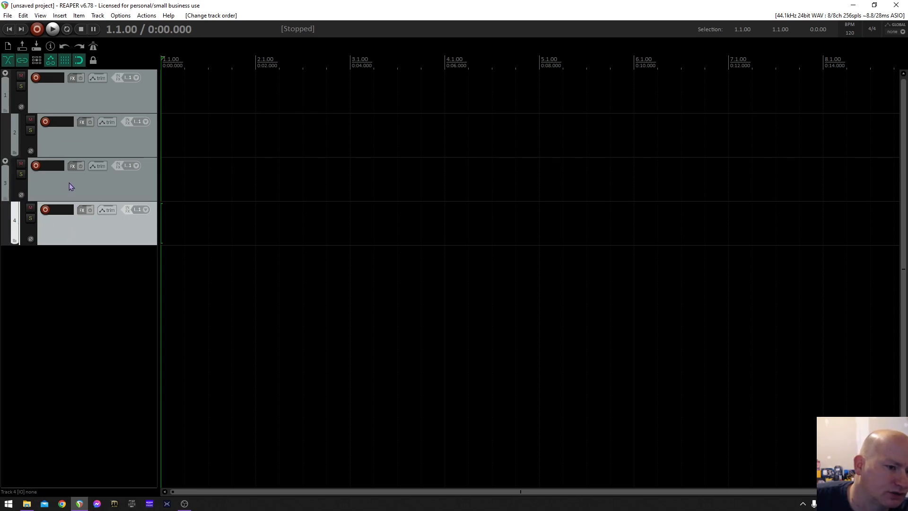
- Name the first folder track Guitars and the second folder track Keys
{"action": "left_click", "coordinate": [52, 78]}
{"action": "double_click", "coordinate": [44, 78]}
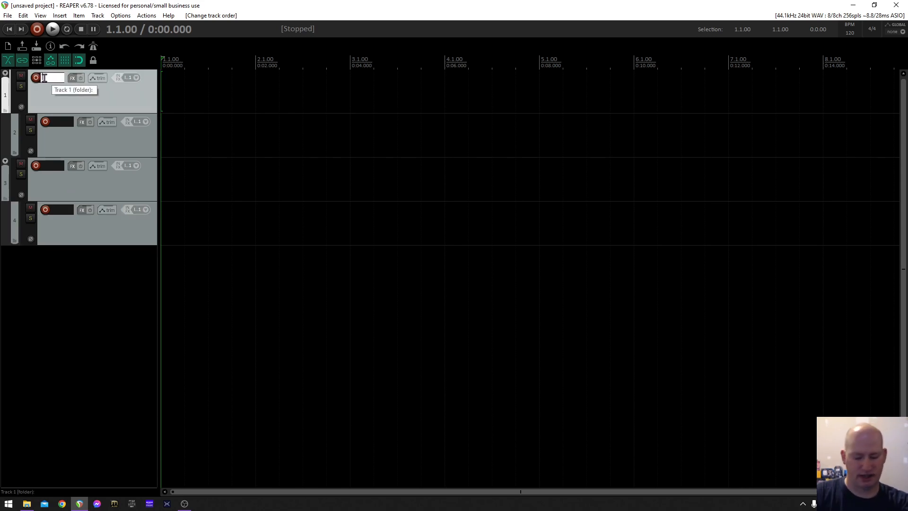
{"action": "type", "text": "GTui"}
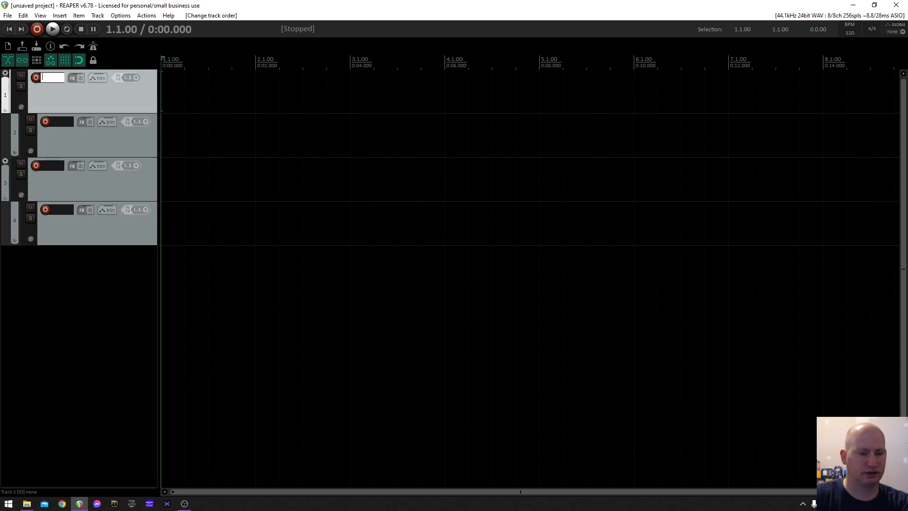
{"action": "type", "text": "Gu"}
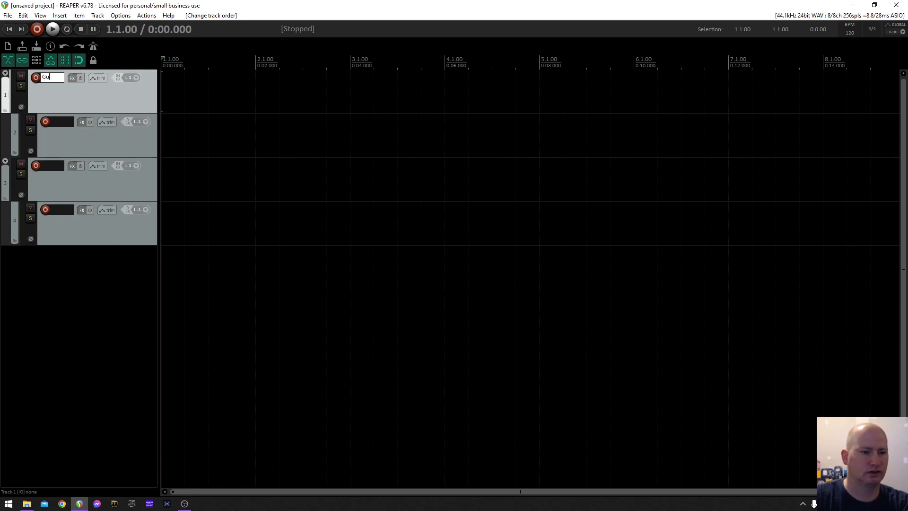
{"action": "key", "text": "Return"}
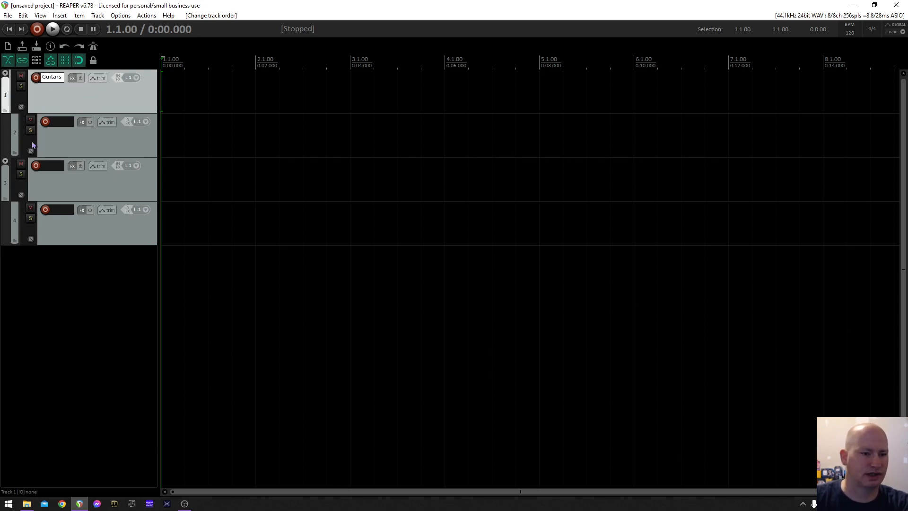
{"action": "double_click", "coordinate": [54, 167]}
{"action": "type", "text": "Keys"}
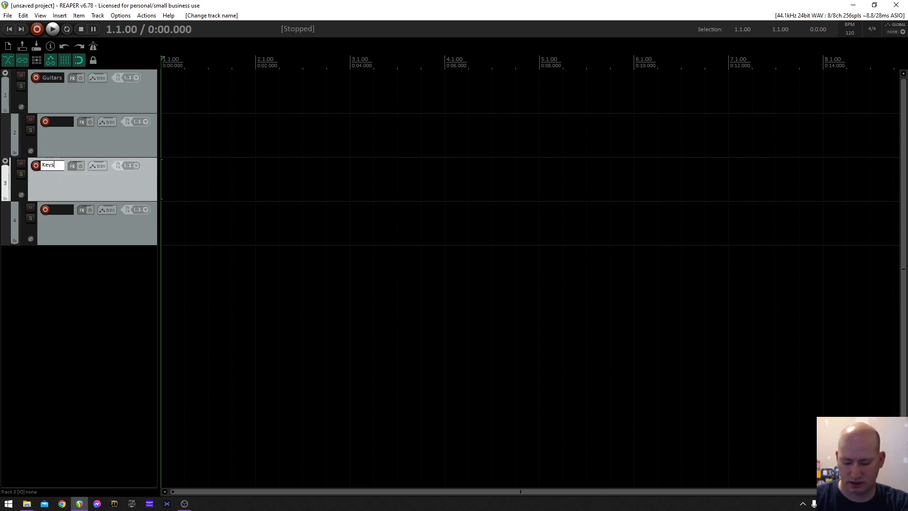
{"action": "key", "text": "Return"}
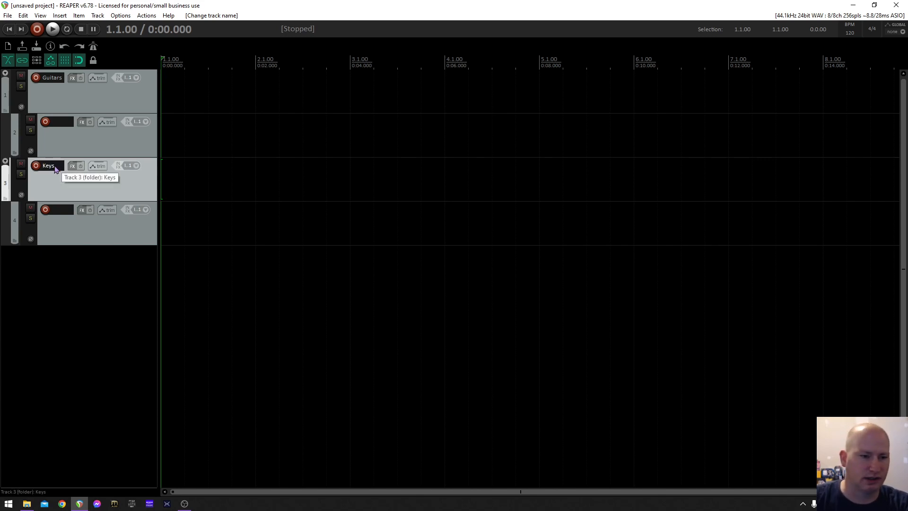
- Set the Guitars folder and its child track to a custom orange color (255, 128, 0)
{"action": "left_click", "coordinate": [98, 93]}
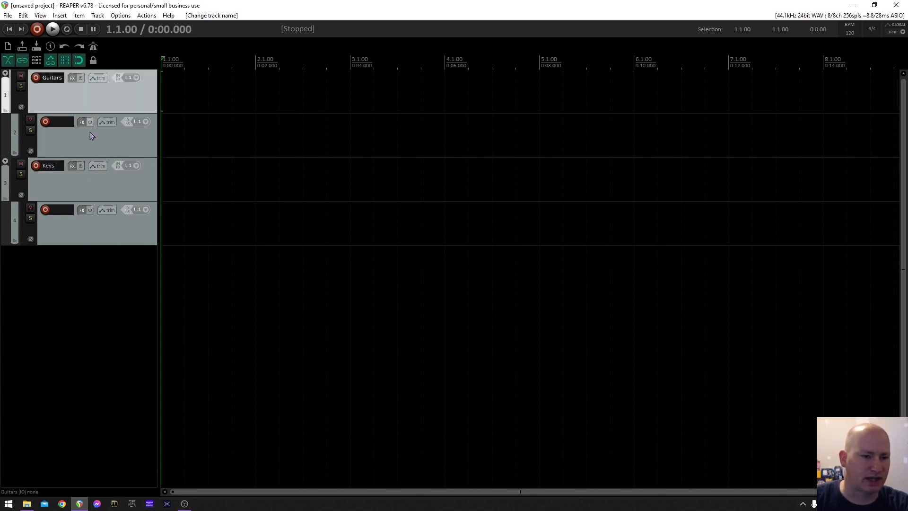
{"action": "left_click", "coordinate": [118, 151], "text": "ctrl"}
{"action": "right_click", "coordinate": [117, 144]}
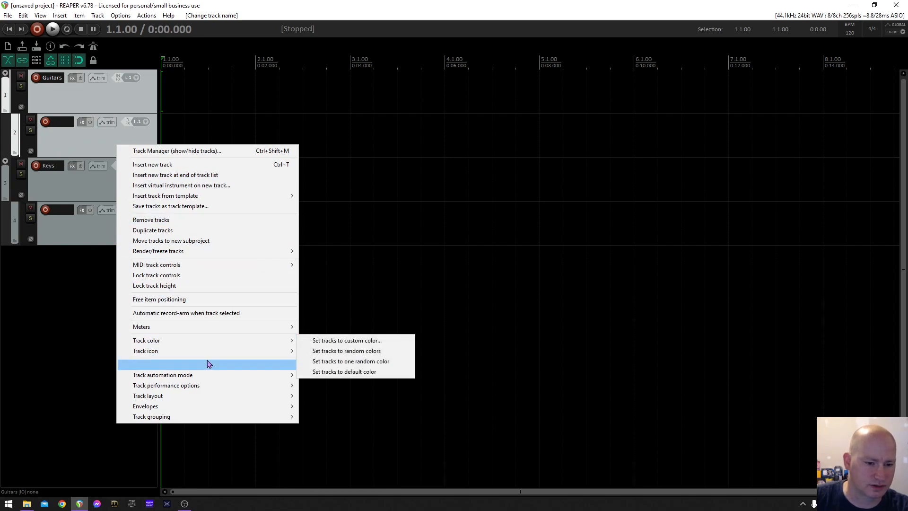
{"action": "left_click", "coordinate": [329, 341]}
{"action": "left_click", "coordinate": [102, 197]}
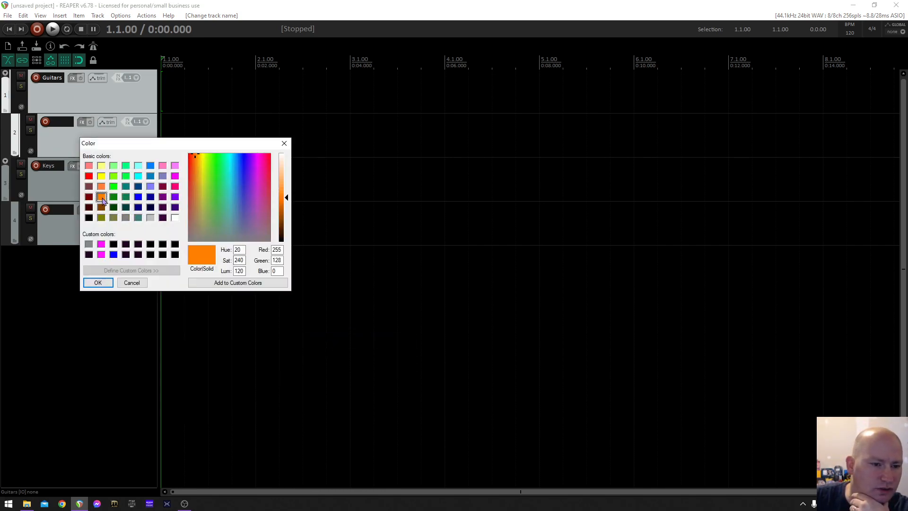
{"action": "left_click", "coordinate": [98, 282]}
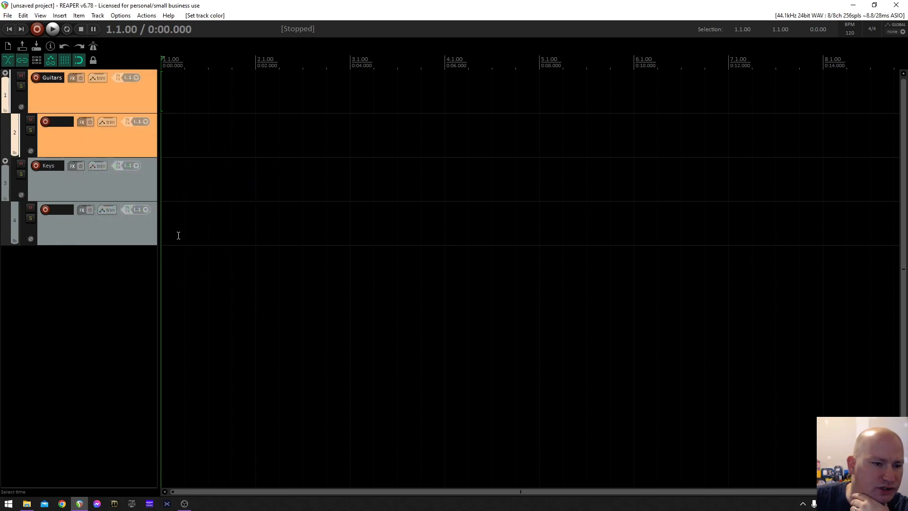
- Set the Keys folder and its child track to a custom pure blue color
{"action": "left_click", "coordinate": [111, 183]}
{"action": "left_click", "coordinate": [113, 243], "text": "shift"}
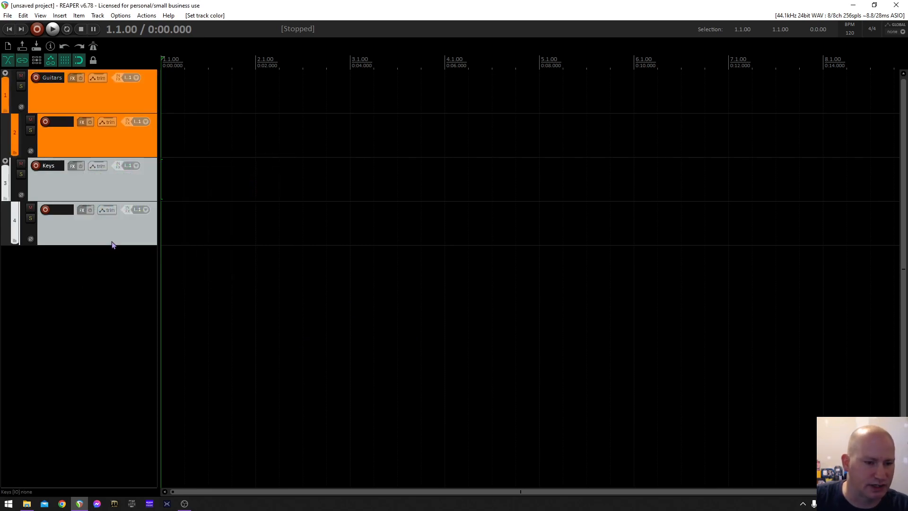
{"action": "right_click", "coordinate": [148, 183]}
{"action": "mouse_move", "coordinate": [239, 382]}
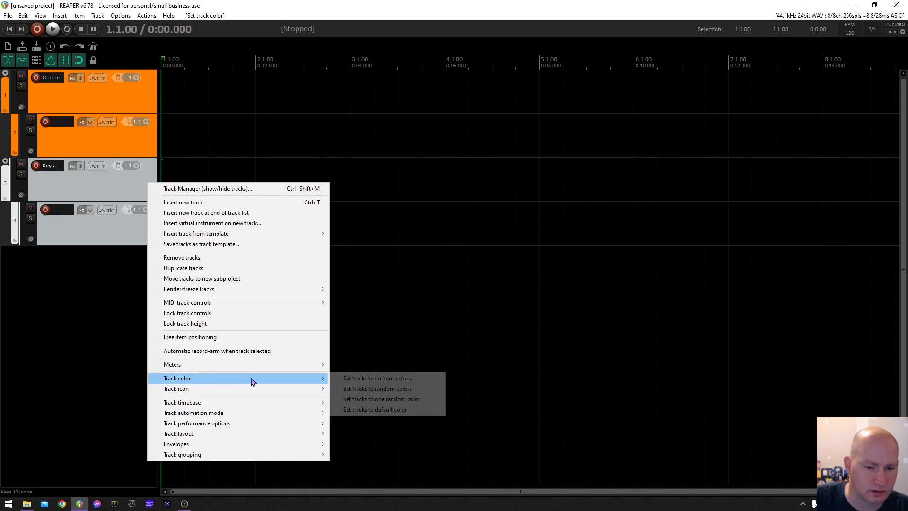
{"action": "left_click", "coordinate": [359, 378]}
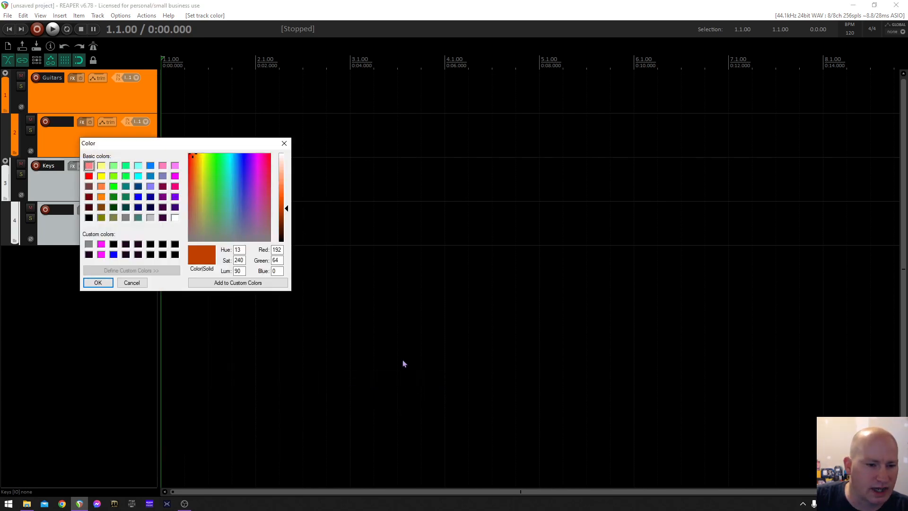
{"action": "left_click", "coordinate": [138, 198]}
{"action": "left_click", "coordinate": [98, 282]}
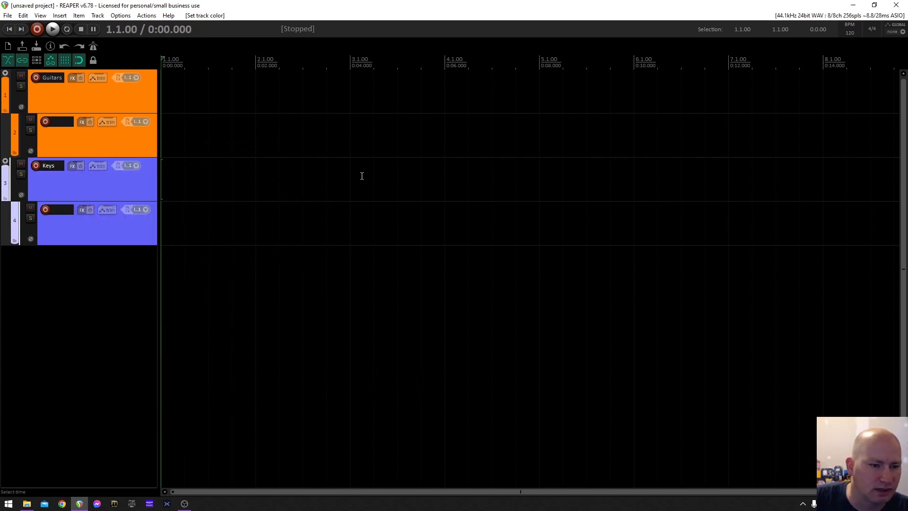
- Add two tracks below the Keys folder's child track and name them Click and Sub-Master
{"action": "left_click", "coordinate": [114, 146]}
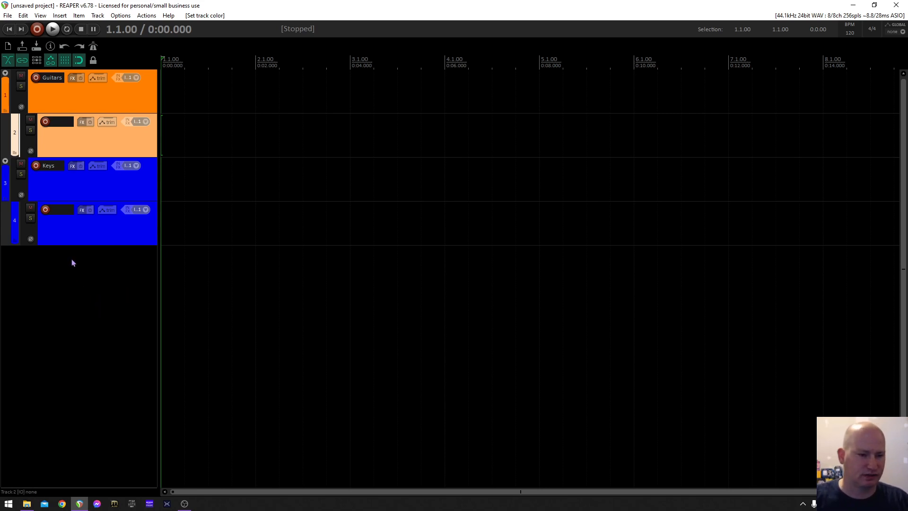
{"action": "left_click", "coordinate": [92, 231]}
{"action": "key", "text": "ctrl+t"}
{"action": "key", "text": "ctrl+t"}
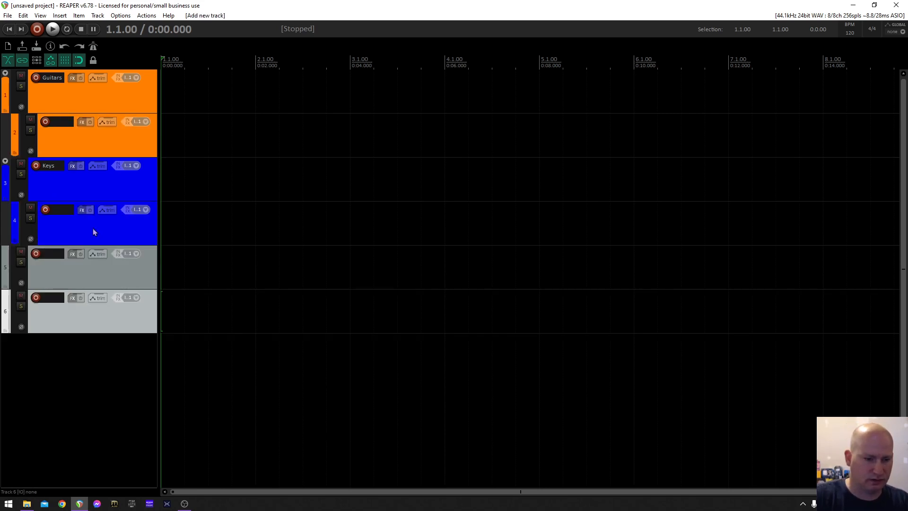
{"action": "double_click", "coordinate": [50, 254]}
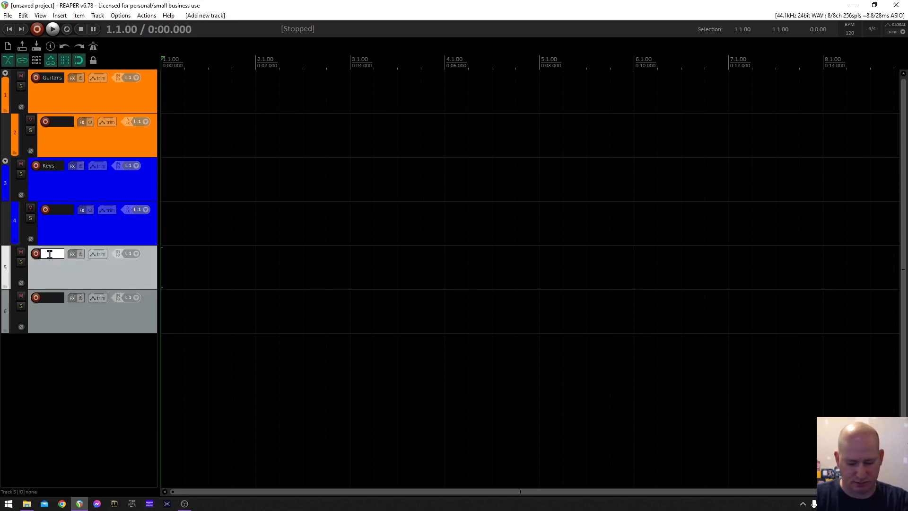
{"action": "key", "text": "Return"}
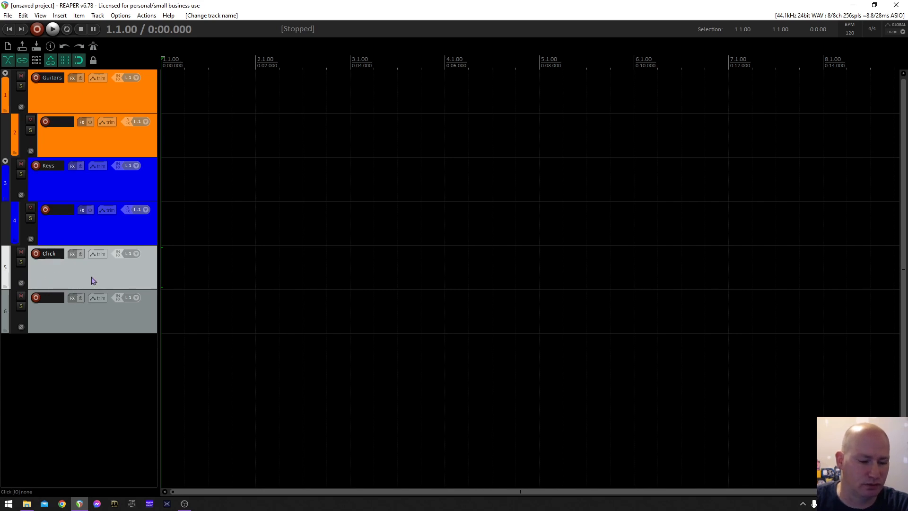
{"action": "double_click", "coordinate": [52, 297]}
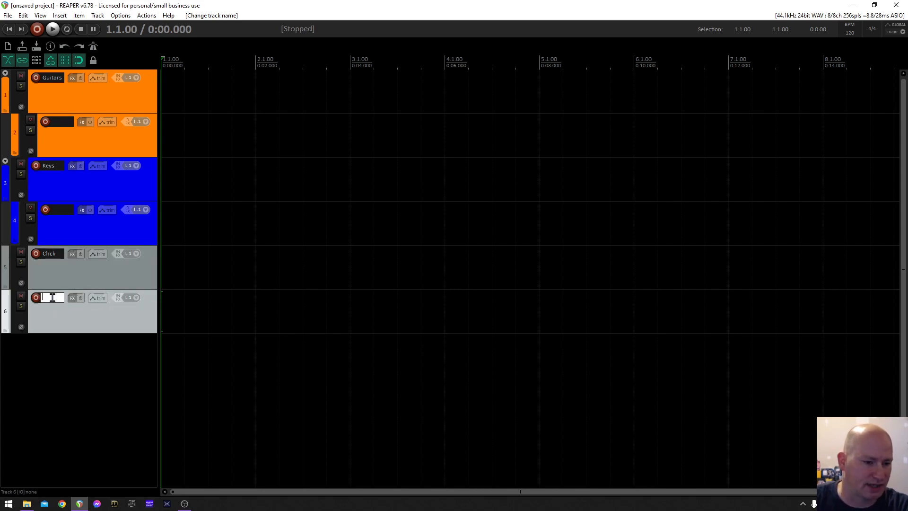
{"action": "type", "text": "Sub-Master"}
{"action": "key", "text": "Return"}
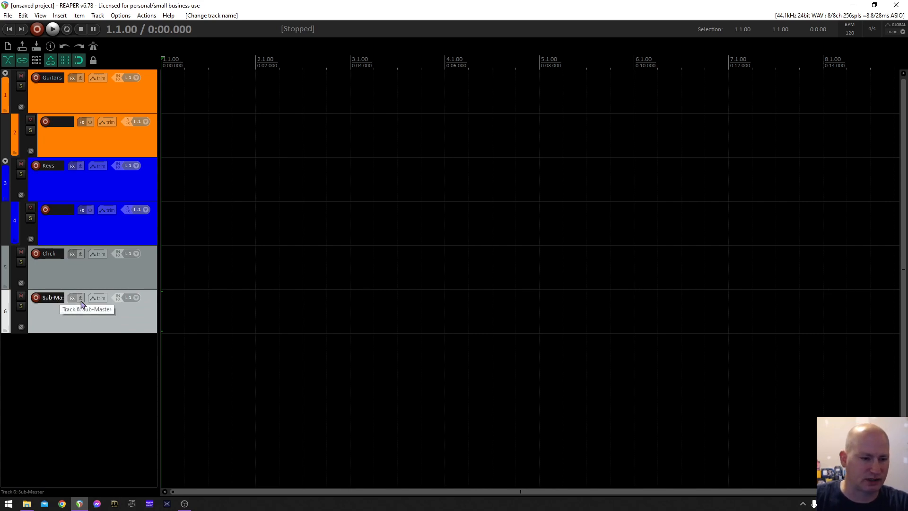
- Set the Click track to a custom cyan color (0, 255, 255)
{"action": "right_click", "coordinate": [118, 280]}
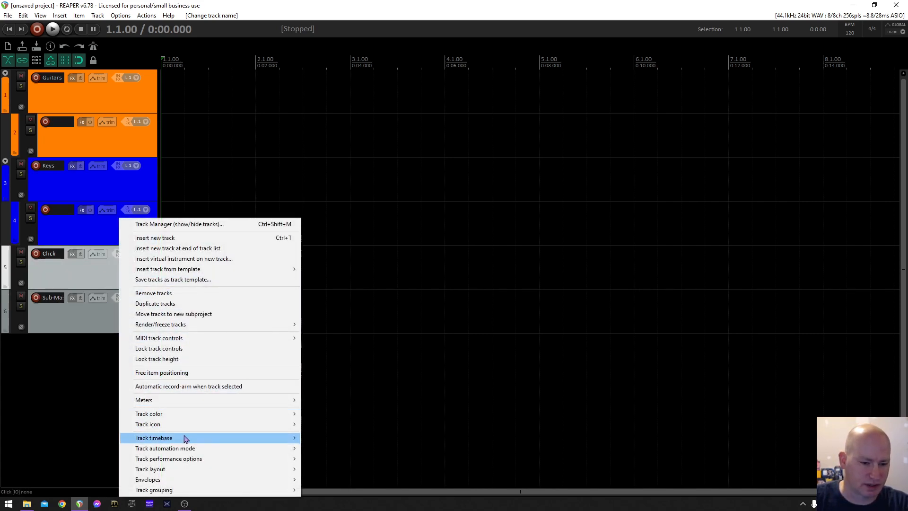
{"action": "mouse_move", "coordinate": [198, 415]}
{"action": "left_click", "coordinate": [358, 415]}
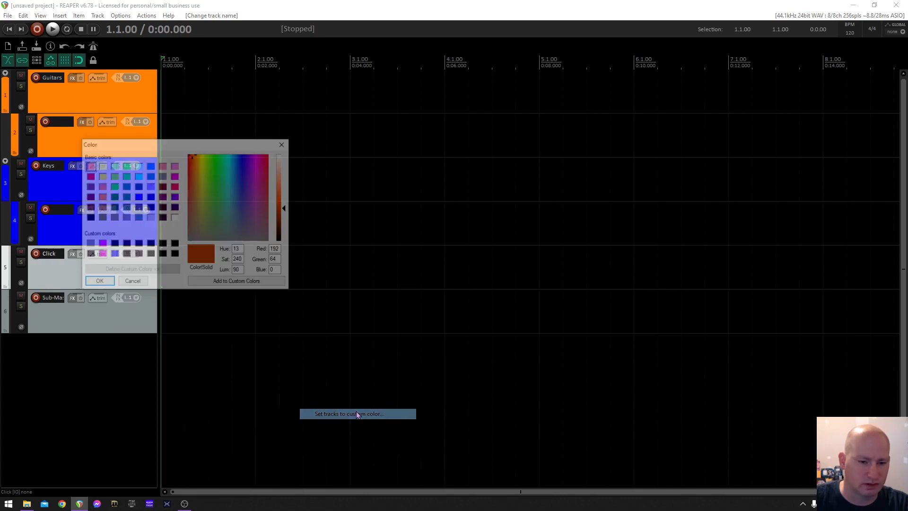
{"action": "left_click", "coordinate": [137, 177]}
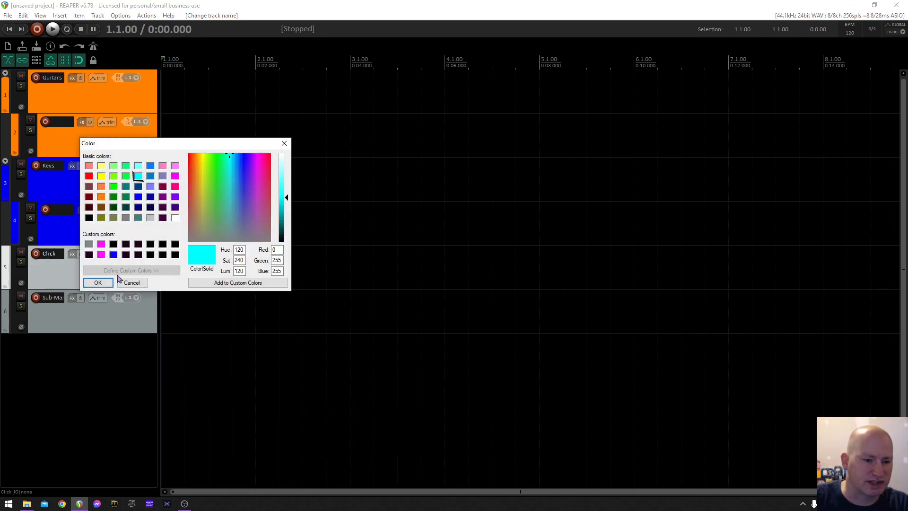
{"action": "left_click", "coordinate": [98, 283]}
- Set the Sub-Master track to a custom dark magenta color (128, 0, 64)
{"action": "right_click", "coordinate": [110, 326]}
{"action": "mouse_move", "coordinate": [227, 239]}
{"action": "left_click", "coordinate": [331, 239]}
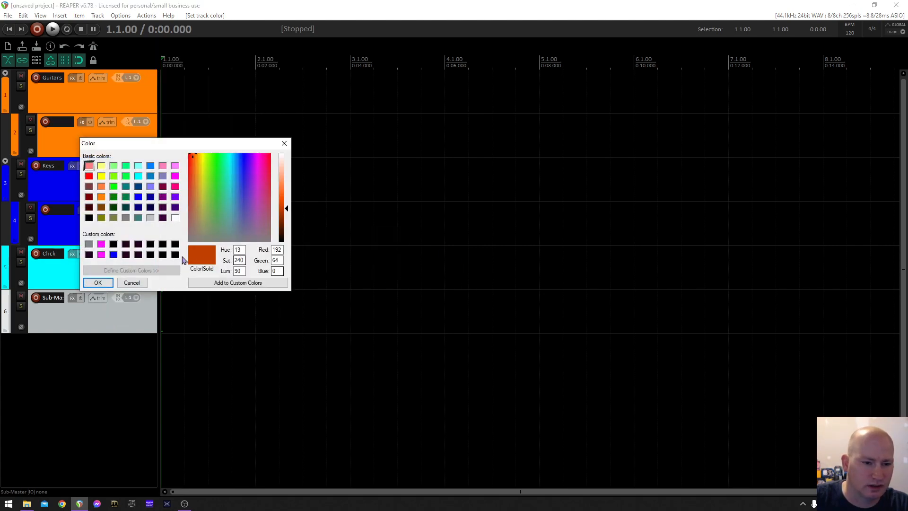
{"action": "left_click", "coordinate": [162, 187]}
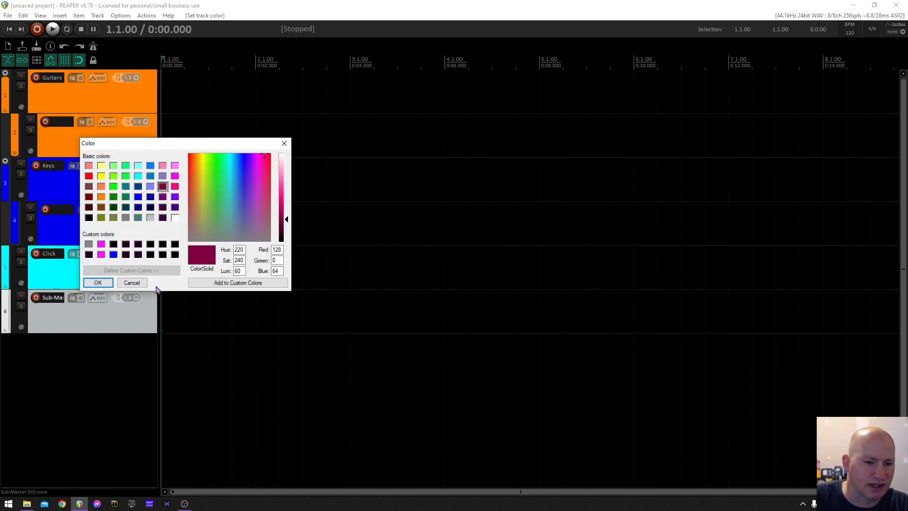
{"action": "left_click", "coordinate": [97, 283]}
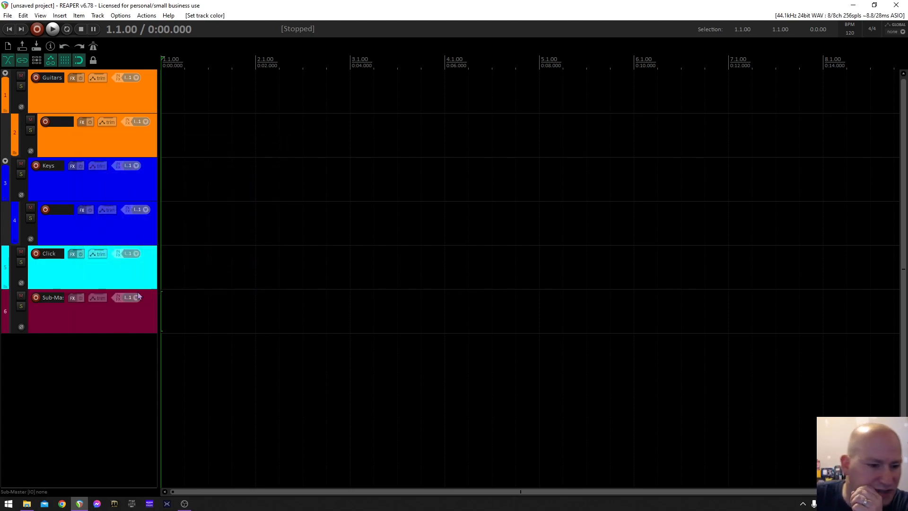
- Find the ReaSamplOmatic5000 instrument by filtering for "samp" and add it to the Click track's effects
{"action": "left_click", "coordinate": [78, 277]}
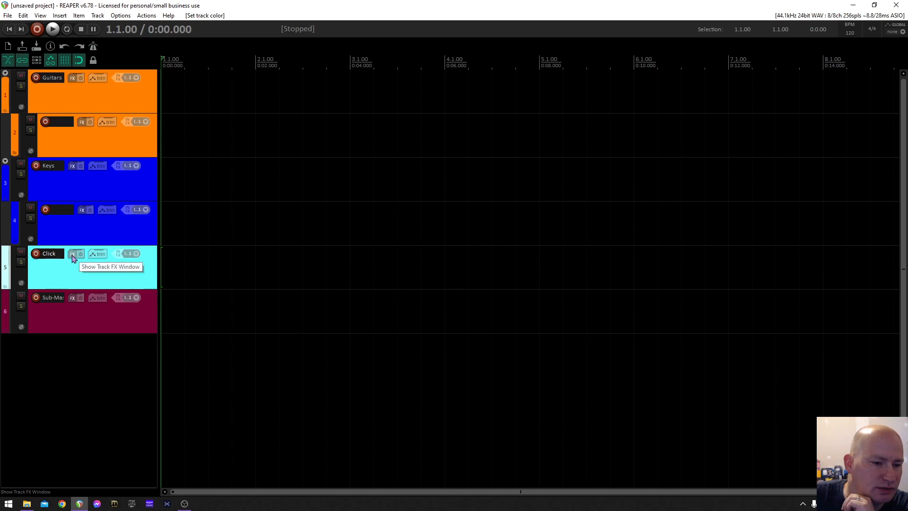
{"action": "left_click", "coordinate": [72, 255]}
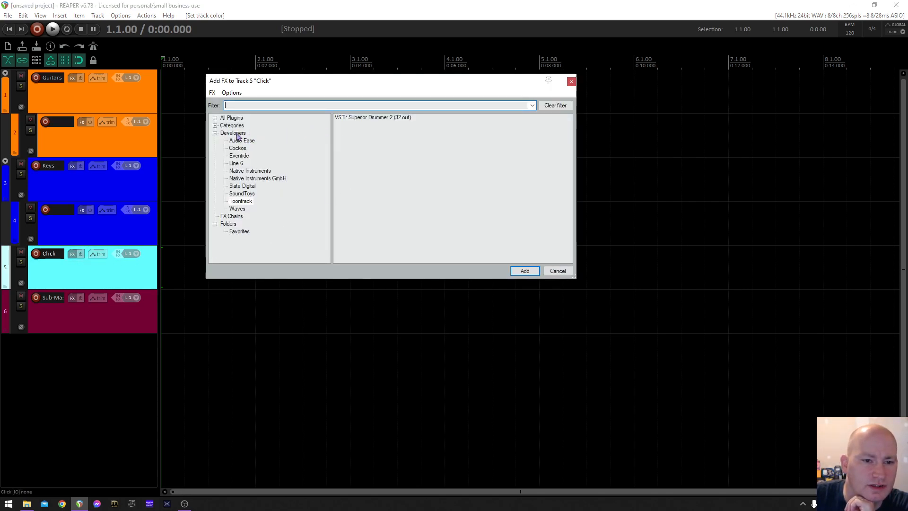
{"action": "left_click", "coordinate": [243, 149]}
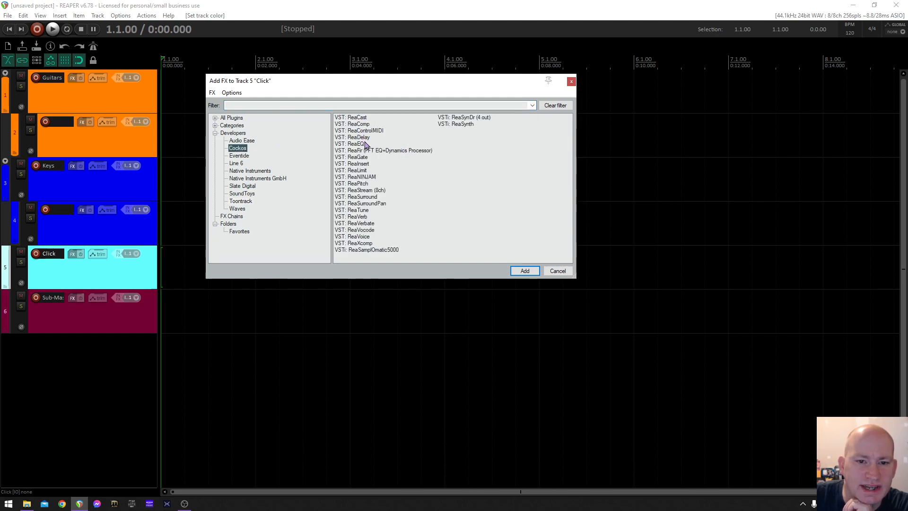
{"action": "left_click", "coordinate": [284, 105]}
{"action": "type", "text": "samp"}
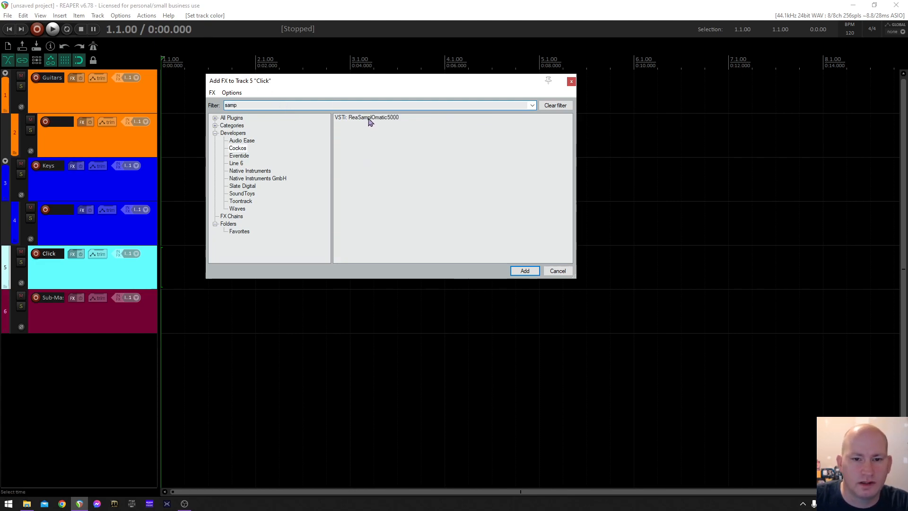
{"action": "double_click", "coordinate": [370, 120]}
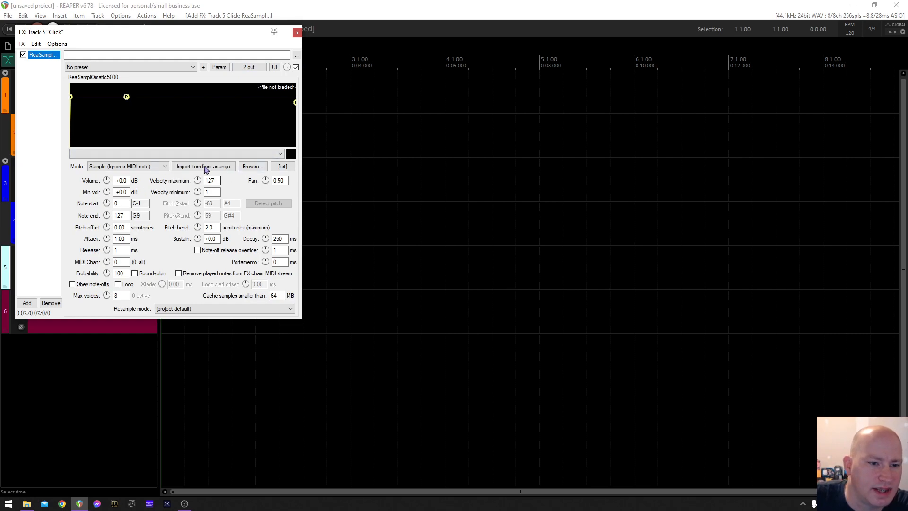
- Load the sample Reaper Click.wav into the Click track's sampler and close its effects window
{"action": "left_click", "coordinate": [259, 169]}
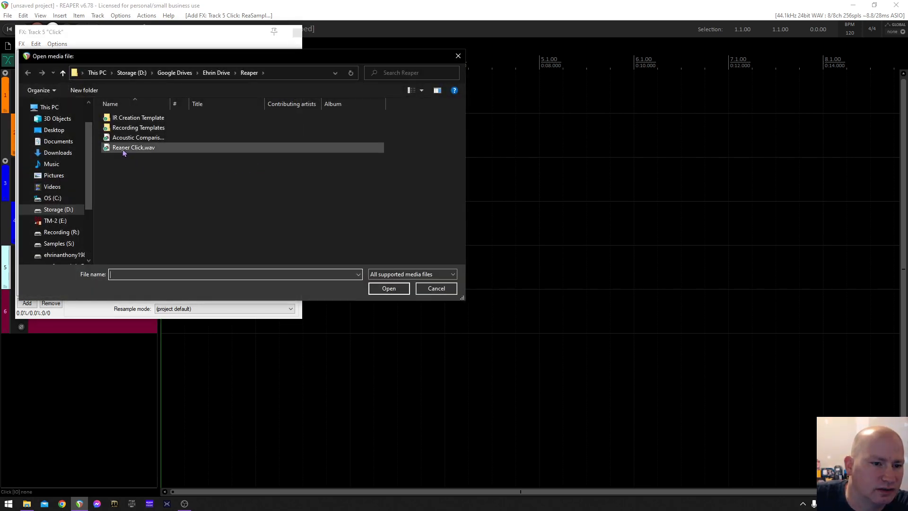
{"action": "double_click", "coordinate": [123, 149]}
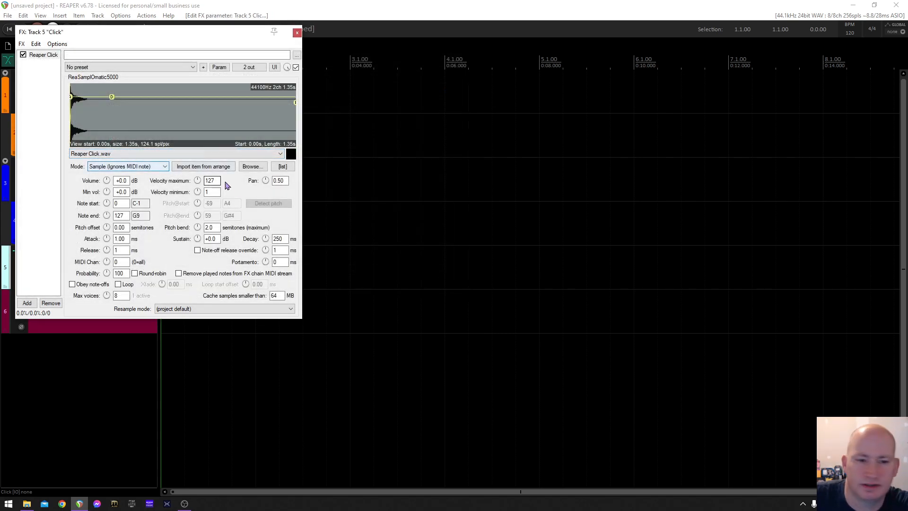
{"action": "left_click", "coordinate": [297, 34]}
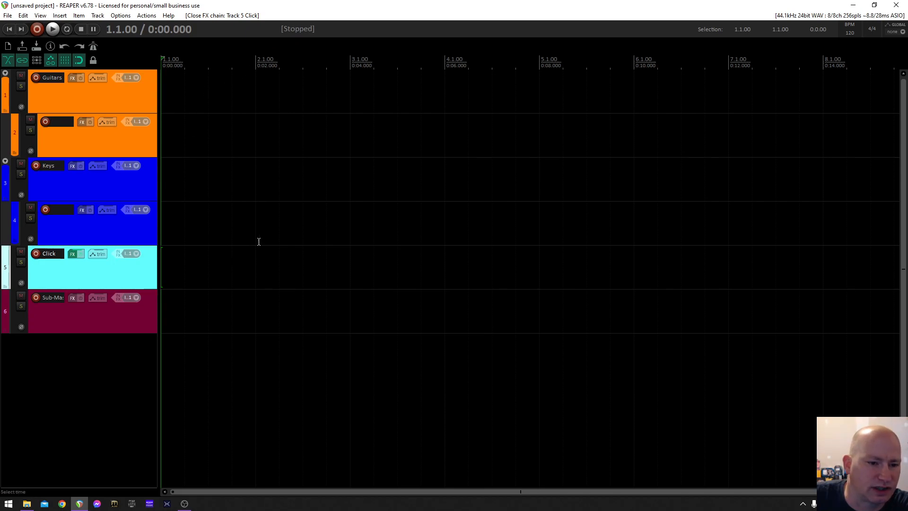
- Select the first measure, from 1.1.00 to 2.1.00, and insert a new MIDI item there on the Click track
{"action": "left_click_drag", "start_coordinate": [162, 69], "coordinate": [257, 67]}
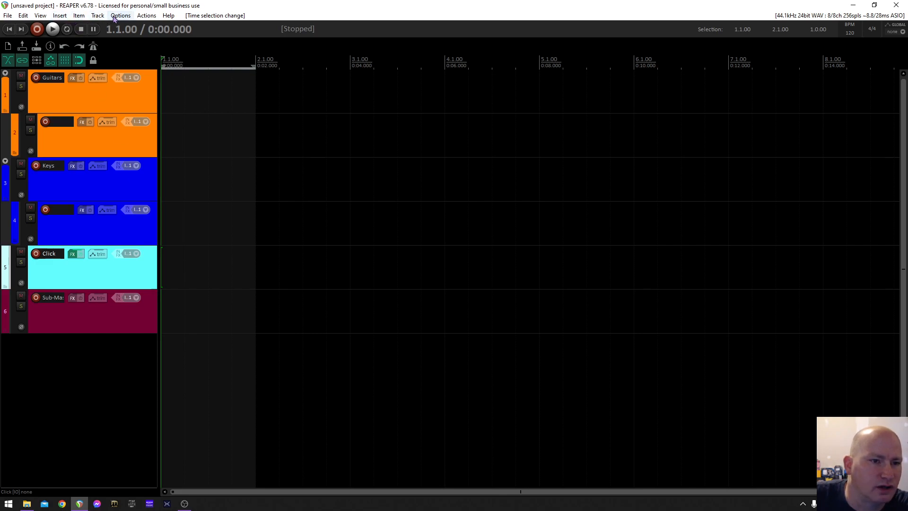
{"action": "left_click", "coordinate": [59, 15]}
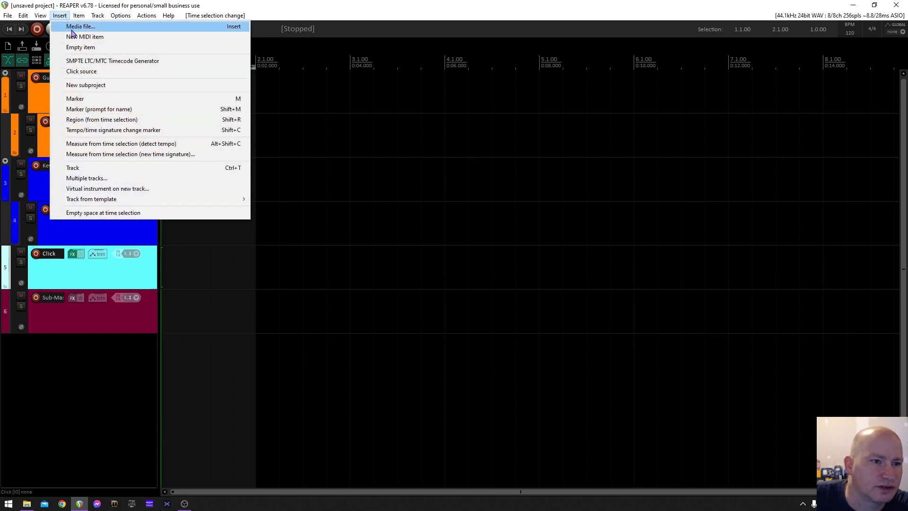
{"action": "left_click", "coordinate": [72, 36]}
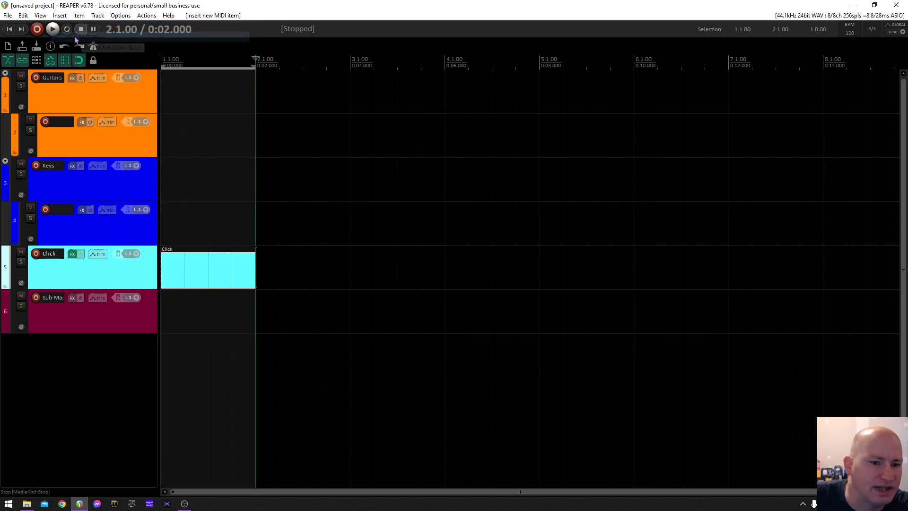
- Enter four consecutive quarter notes on C0 across the Click MIDI item's measure and close the MIDI editor
{"action": "double_click", "coordinate": [199, 277]}
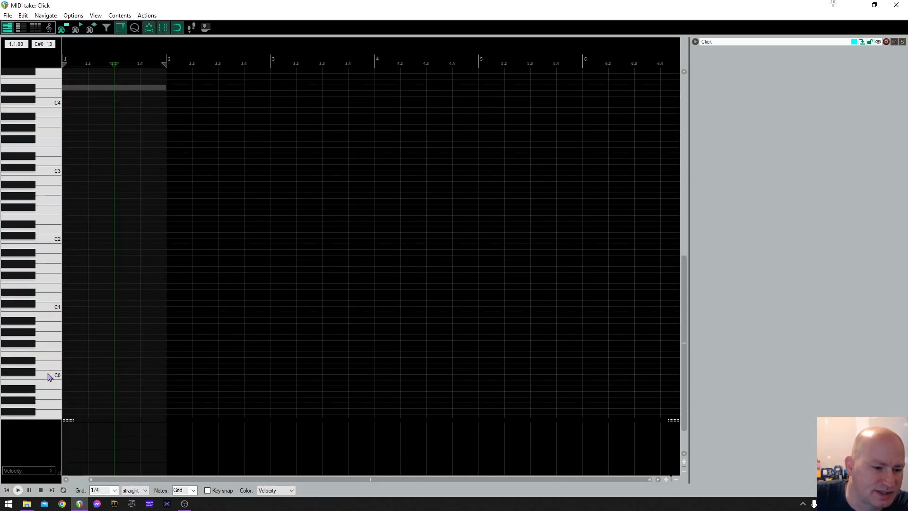
{"action": "left_click", "coordinate": [72, 377]}
{"action": "left_click", "coordinate": [107, 378]}
{"action": "left_click", "coordinate": [128, 378]}
{"action": "left_click", "coordinate": [154, 378]}
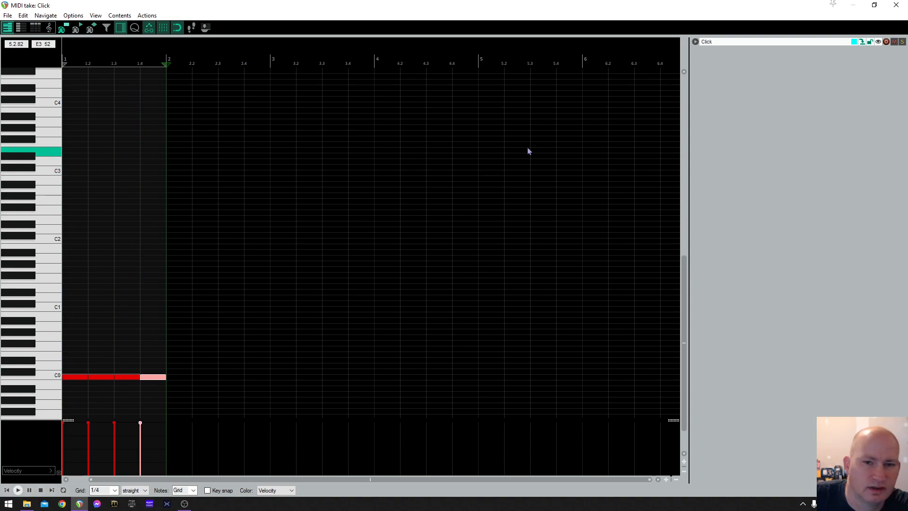
{"action": "left_click", "coordinate": [895, 6]}
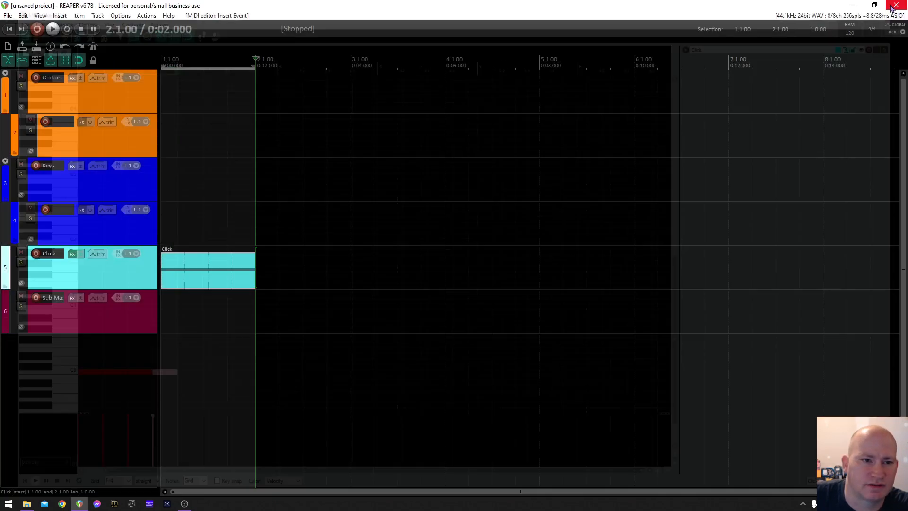
- Turn on repeat and play the one-measure click loop from the project start, stopping playback after listening
{"action": "left_click", "coordinate": [67, 29]}
{"action": "left_click", "coordinate": [164, 61]}
{"action": "key", "text": "space"}
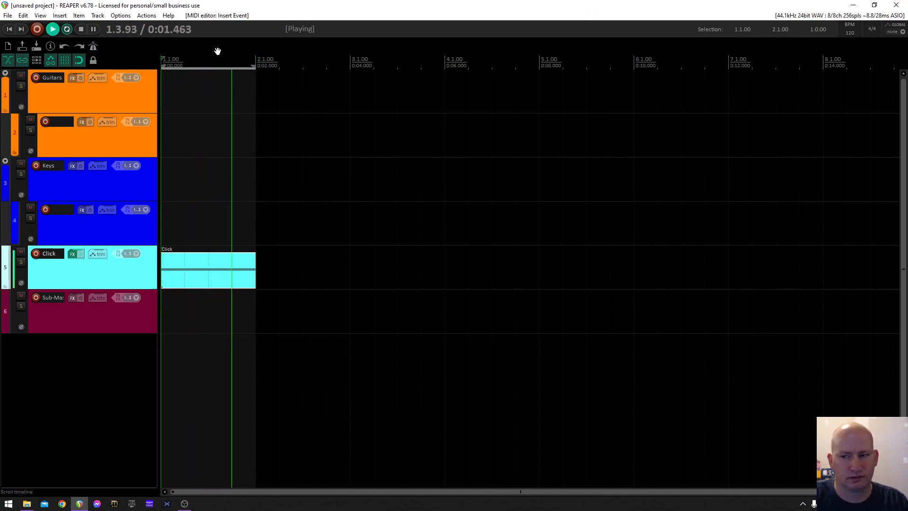
{"action": "key", "text": "space"}
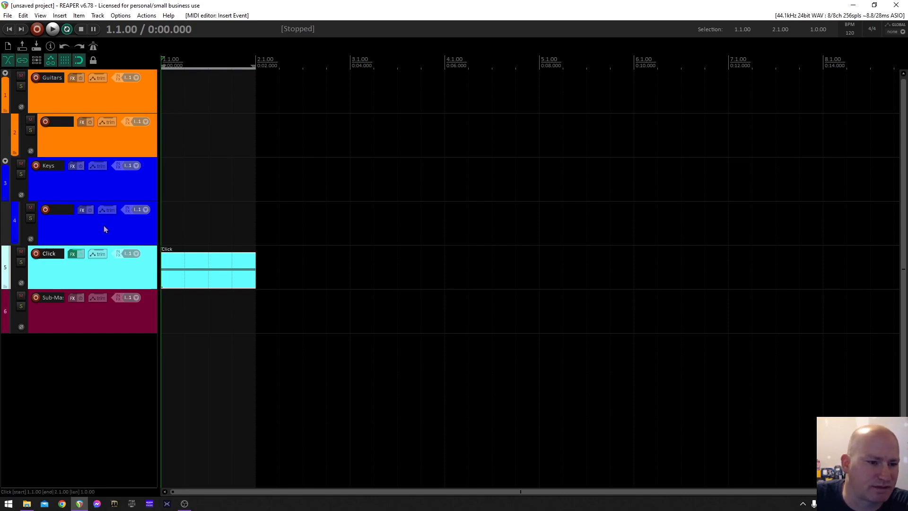
- Add the Native Instruments Kontakt (64 out) instrument to the Keys folder track's effects and close its window
{"action": "left_click", "coordinate": [73, 166]}
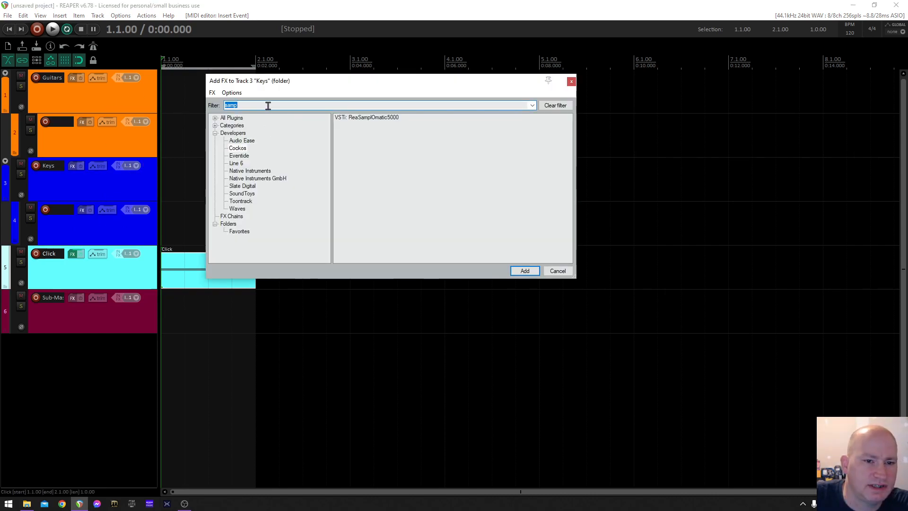
{"action": "left_click", "coordinate": [240, 171]}
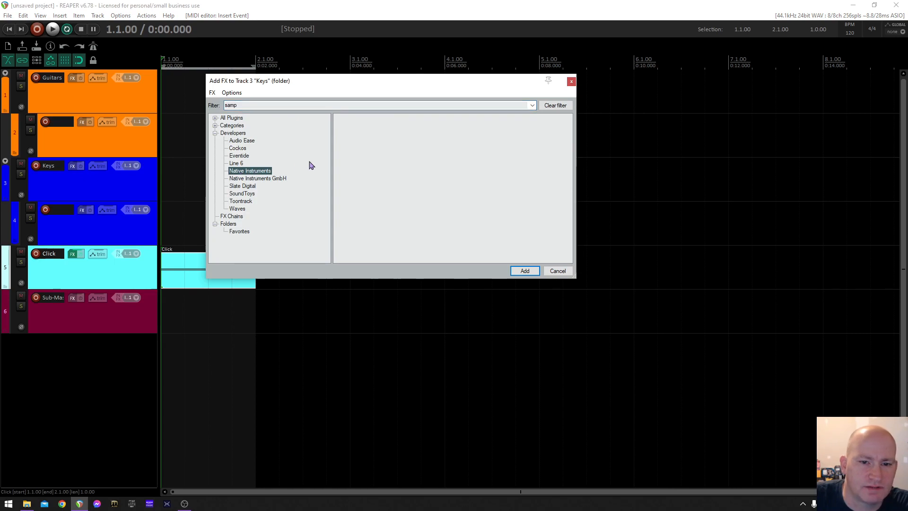
{"action": "double_click", "coordinate": [249, 104]}
{"action": "key", "text": "BackSpace"}
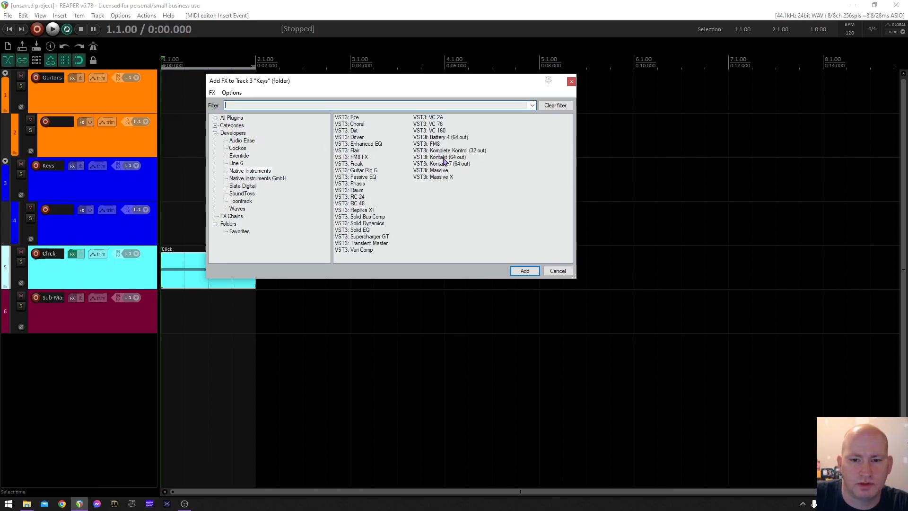
{"action": "left_click", "coordinate": [444, 158]}
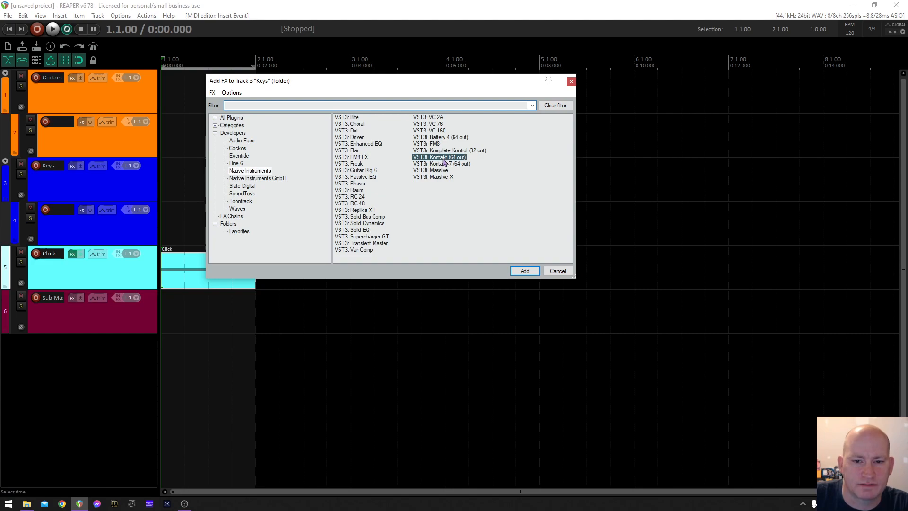
{"action": "left_click", "coordinate": [522, 271]}
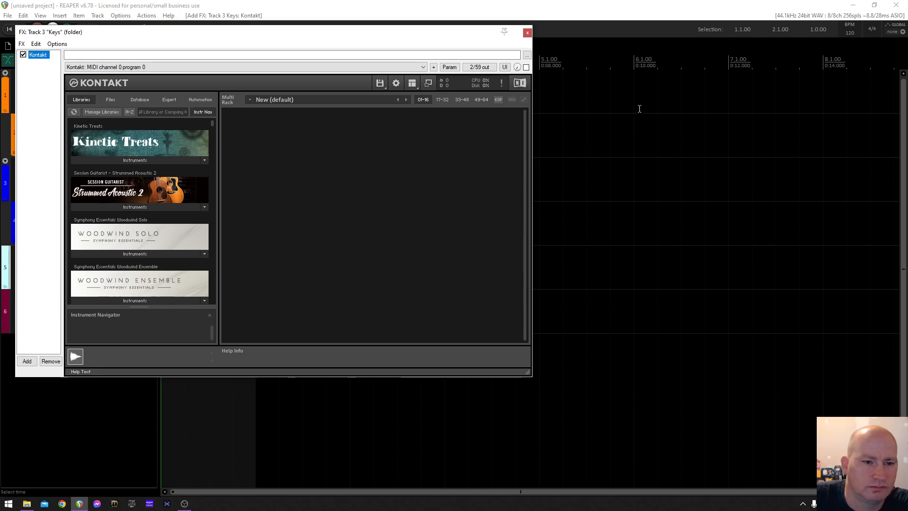
{"action": "left_click", "coordinate": [527, 32]}
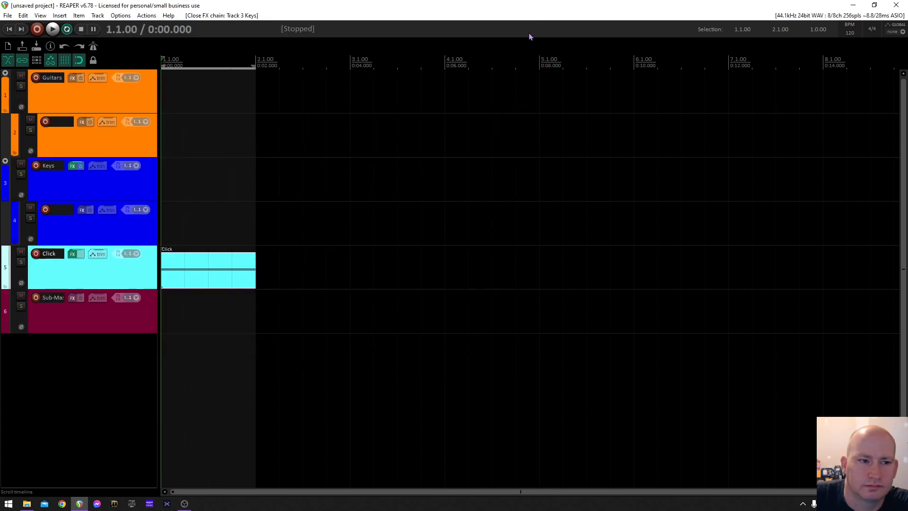
- Set the recording input of the Guitars folder's child track to stereo Input 1 / Input 2, leaving the track unmuted and disarmed
{"action": "left_click", "coordinate": [106, 143]}
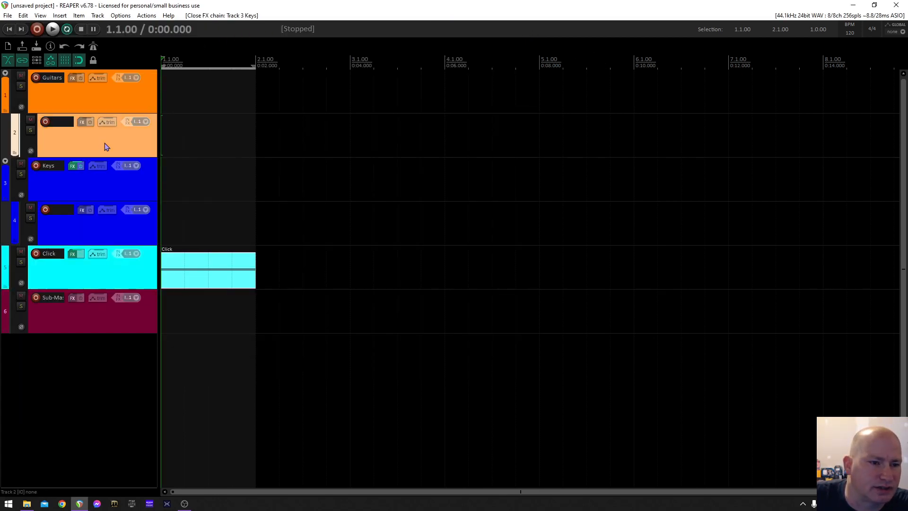
{"action": "left_click", "coordinate": [30, 121]}
{"action": "left_click", "coordinate": [45, 121]}
{"action": "left_click", "coordinate": [65, 137]}
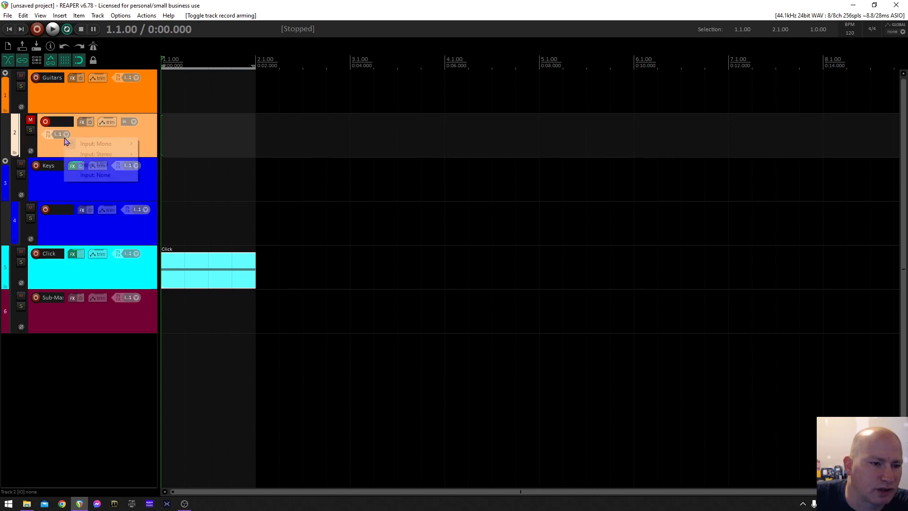
{"action": "mouse_move", "coordinate": [99, 155]}
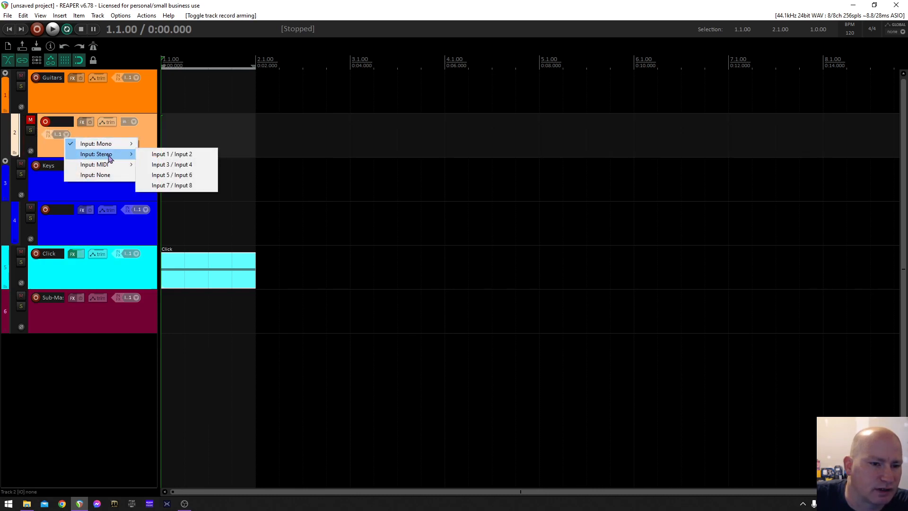
{"action": "left_click", "coordinate": [184, 155]}
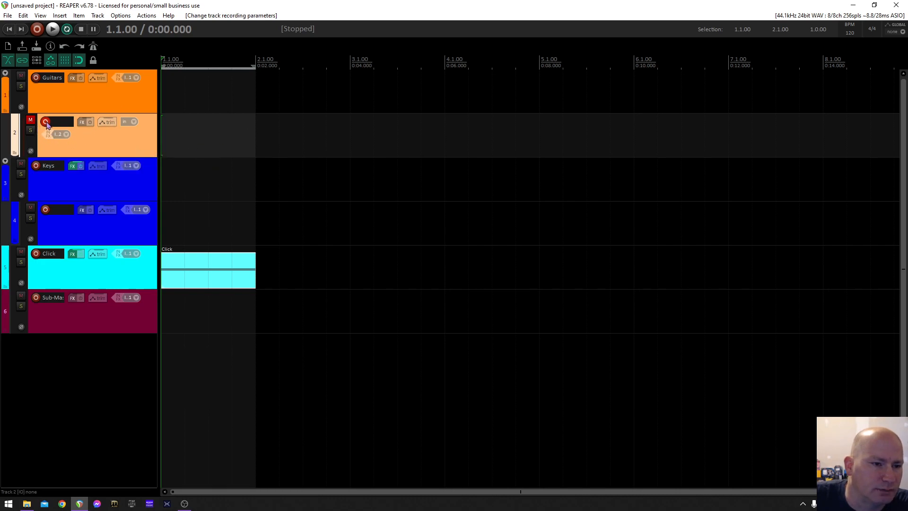
{"action": "left_click", "coordinate": [30, 121]}
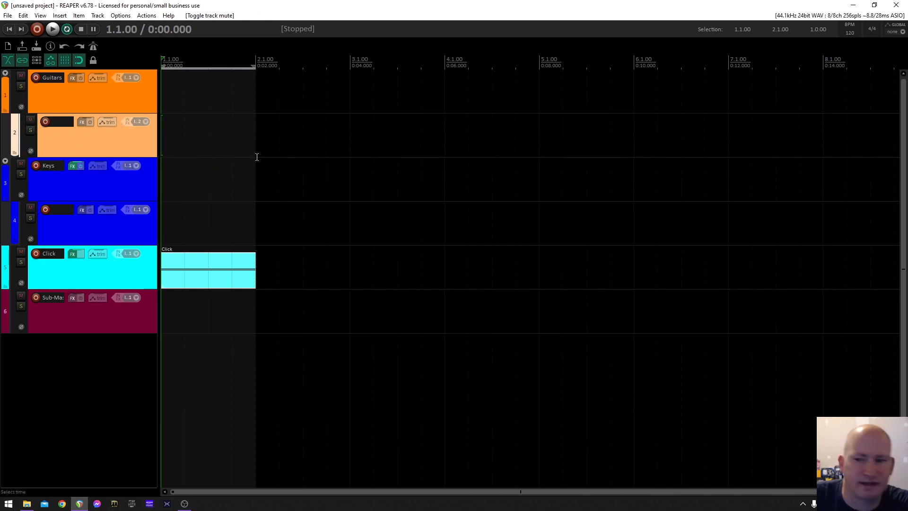
- Change the Sub-Master track's pan mode to Dual pan in the mixer, then close the mixer
{"action": "key", "text": "ctrl+m"}
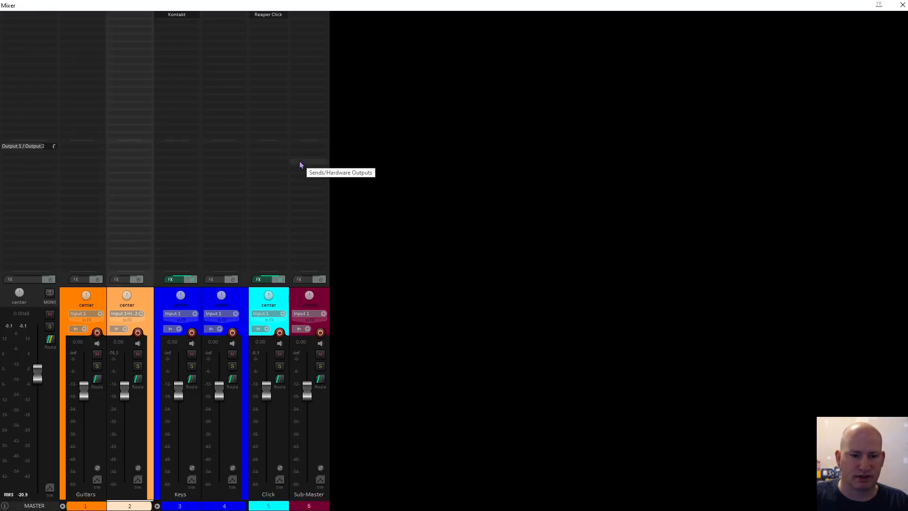
{"action": "right_click", "coordinate": [310, 301]}
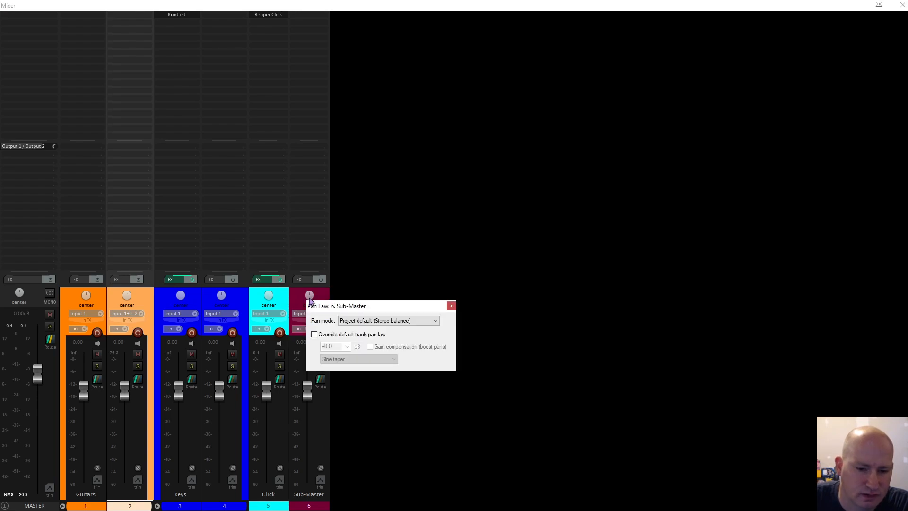
{"action": "left_click", "coordinate": [418, 323]}
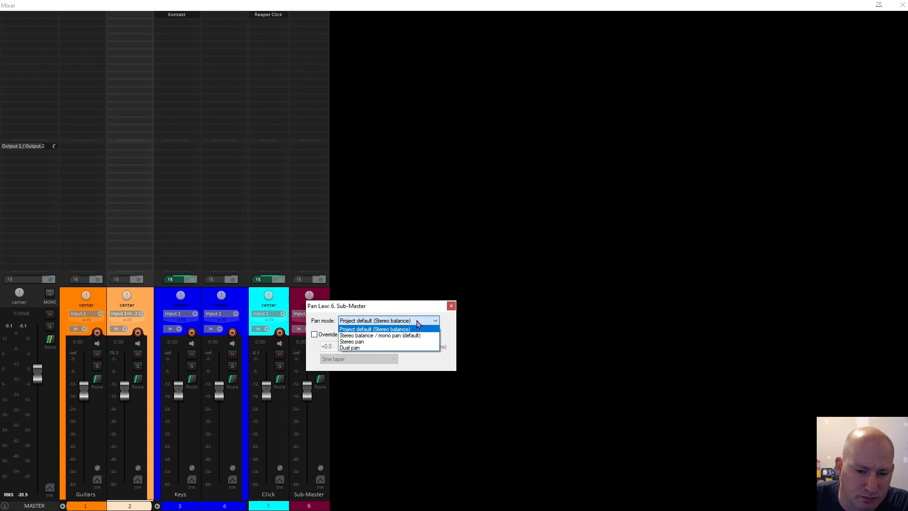
{"action": "left_click", "coordinate": [386, 348]}
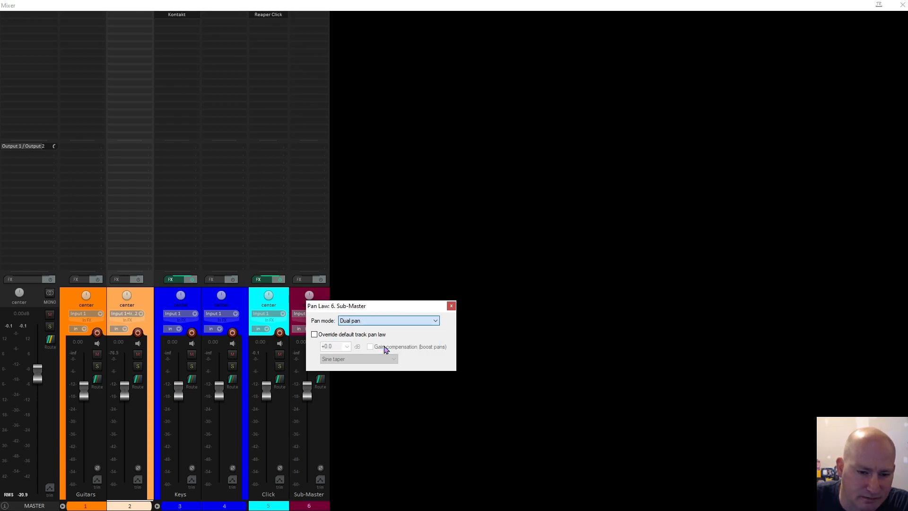
{"action": "left_click", "coordinate": [452, 306]}
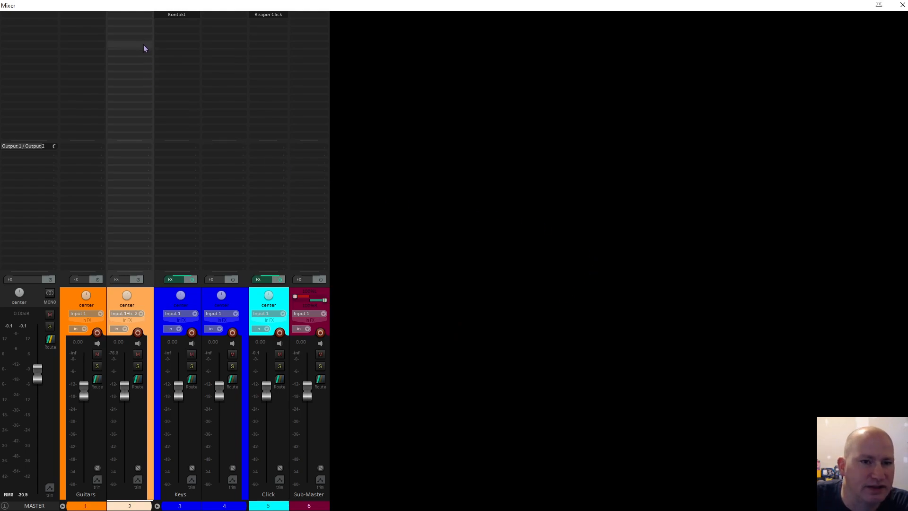
{"action": "left_click", "coordinate": [903, 5]}
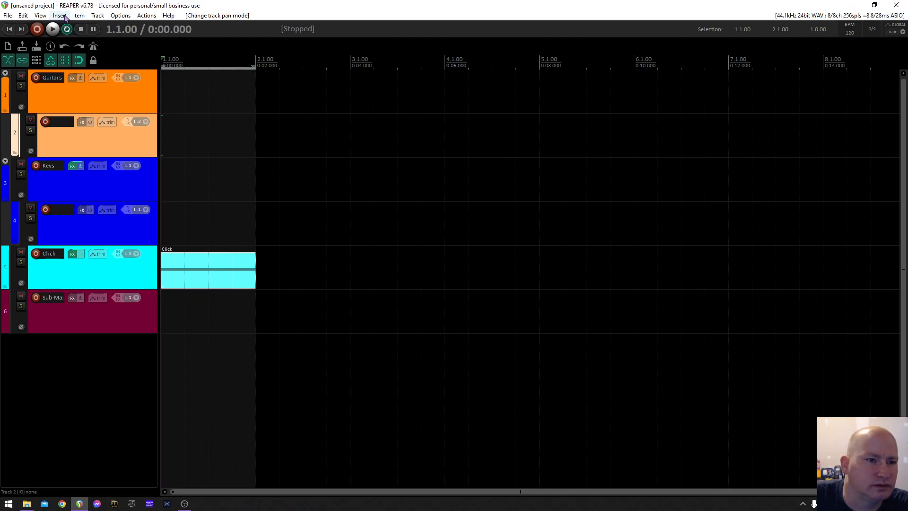
- Save the project as a project template, naming it with the owner's first name followed by "Backing Track Template"
{"action": "left_click", "coordinate": [8, 16]}
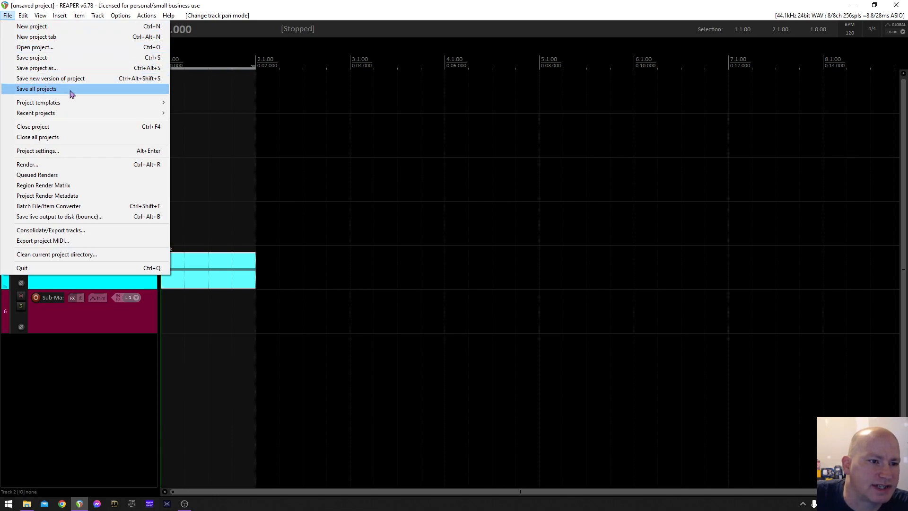
{"action": "mouse_move", "coordinate": [79, 109]}
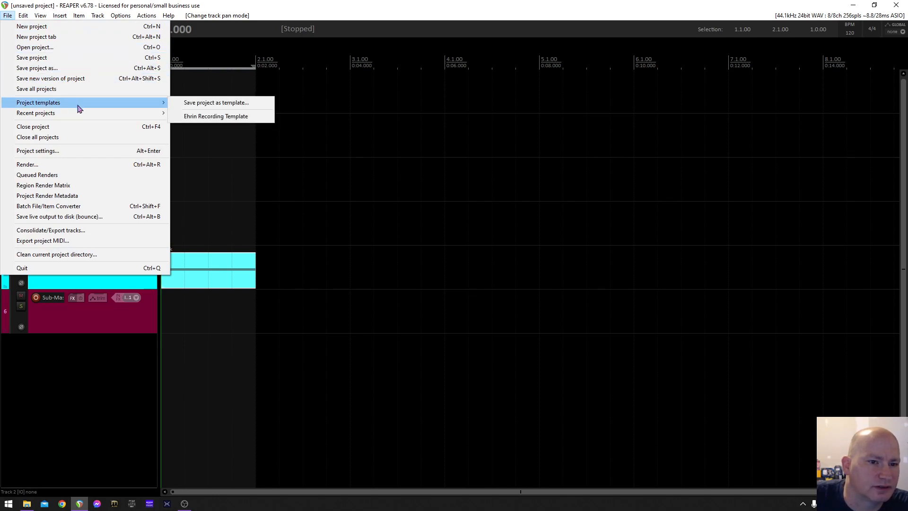
{"action": "left_click", "coordinate": [227, 103]}
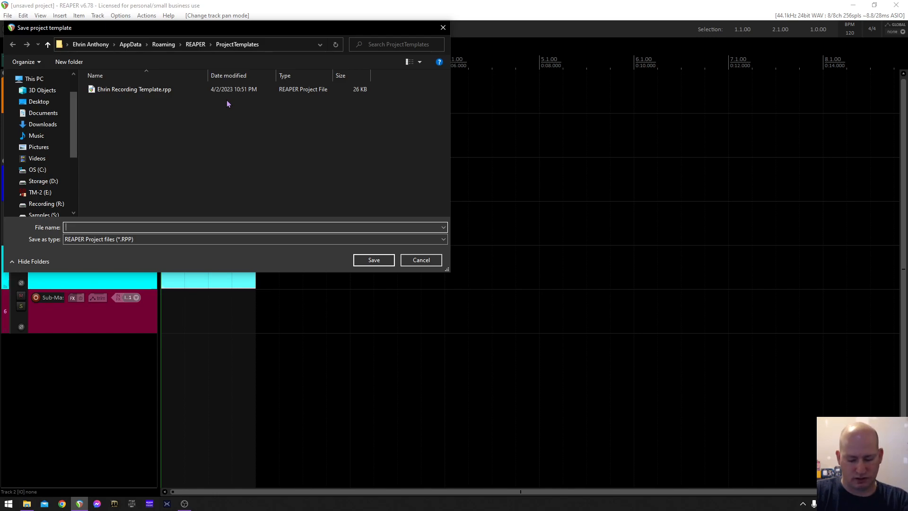
{"action": "type", "text": "Ehrin Backing Tra"}
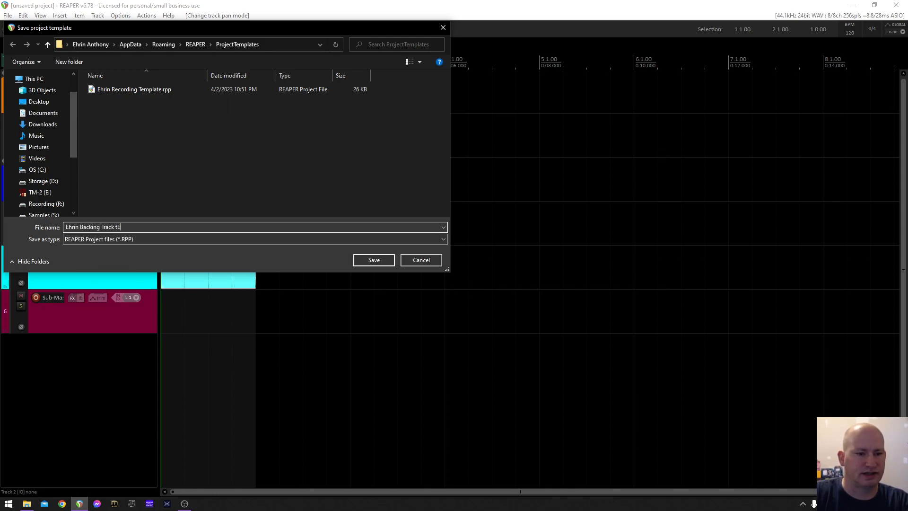
{"action": "type", "text": "ck Template"}
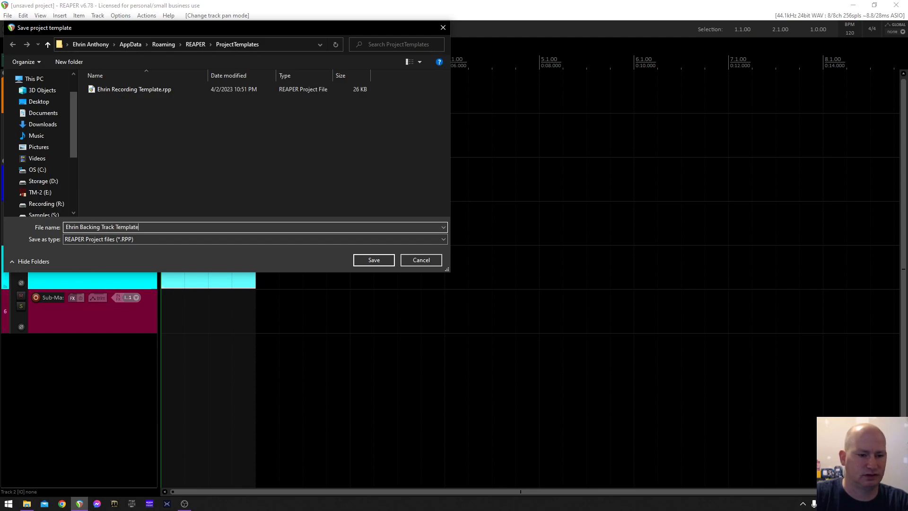
{"action": "key", "text": "Return"}
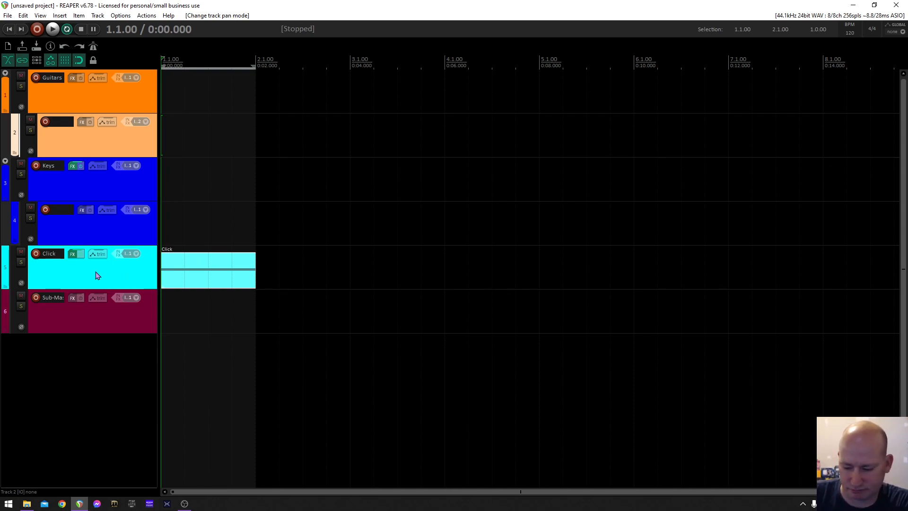
- Quit REAPER without saving the open project and relaunch it
{"action": "left_click", "coordinate": [898, 6]}
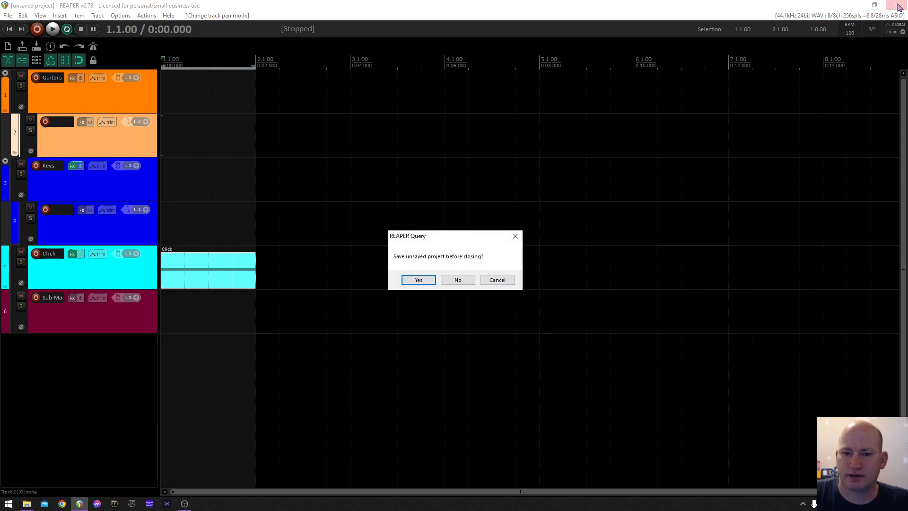
{"action": "left_click", "coordinate": [457, 280]}
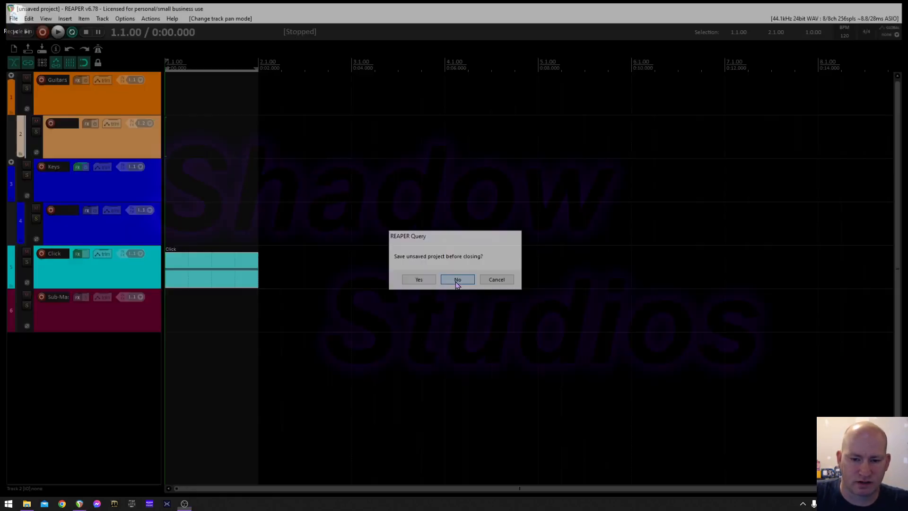
{"action": "key", "text": "super+4"}
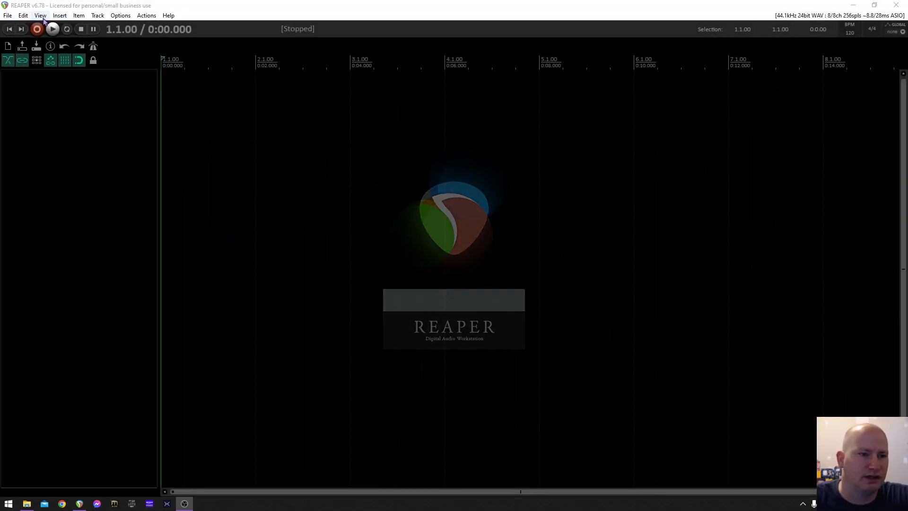
- Load the saved Backing Track Template project template
{"action": "left_click", "coordinate": [9, 16]}
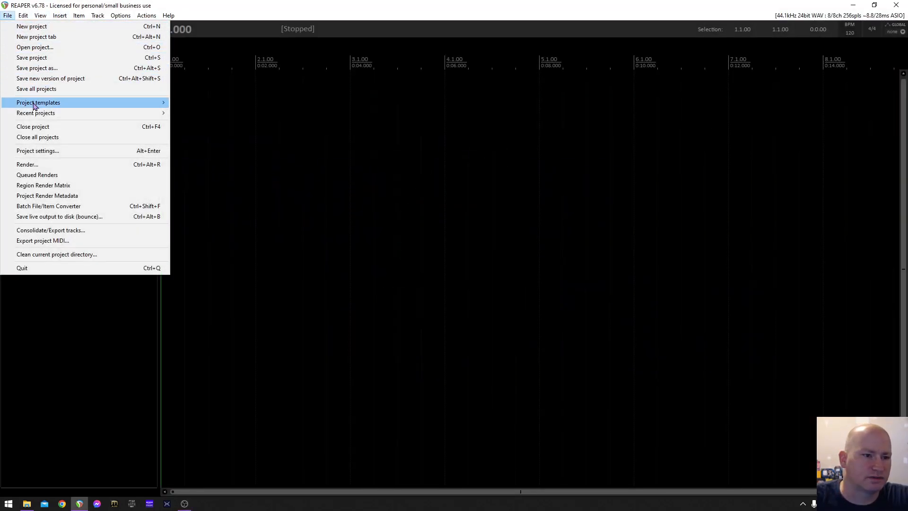
{"action": "mouse_move", "coordinate": [72, 105]}
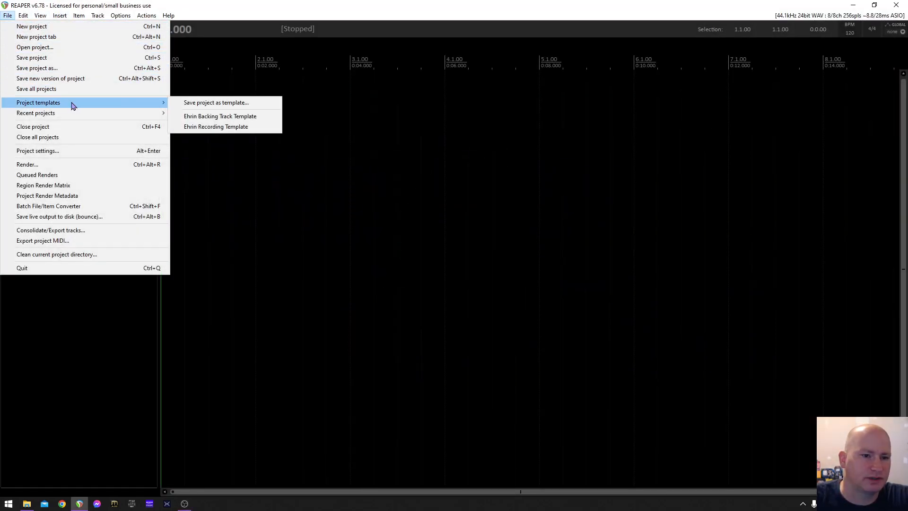
{"action": "left_click", "coordinate": [221, 119]}
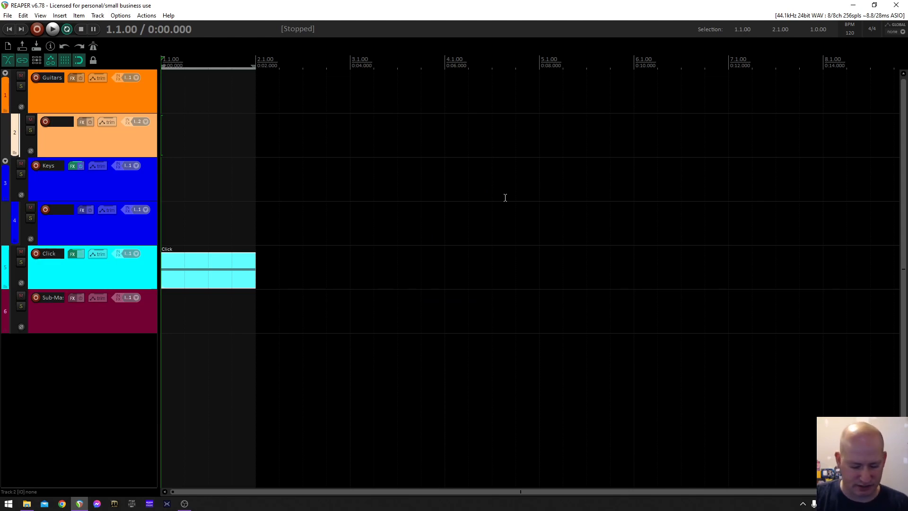
- Save the project as BT Template on the Recording (R:) drive
{"action": "key", "text": "ctrl+s"}
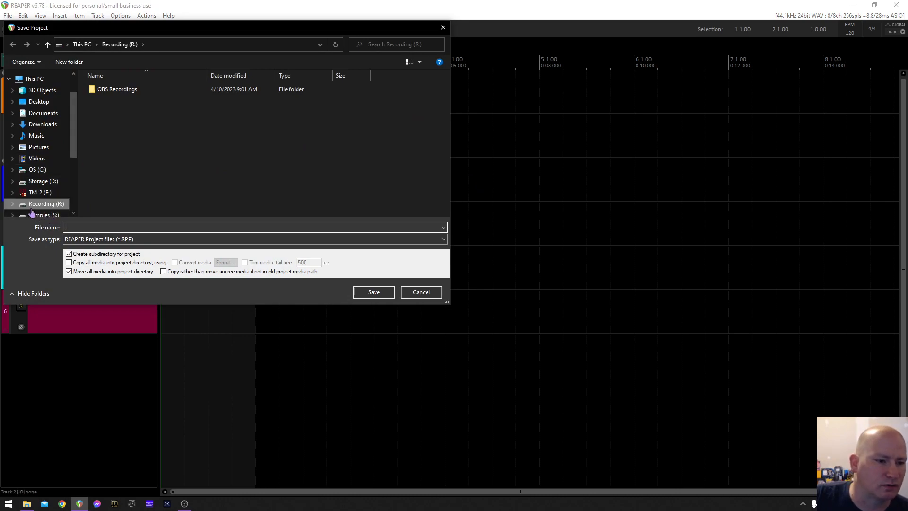
{"action": "left_click", "coordinate": [107, 230]}
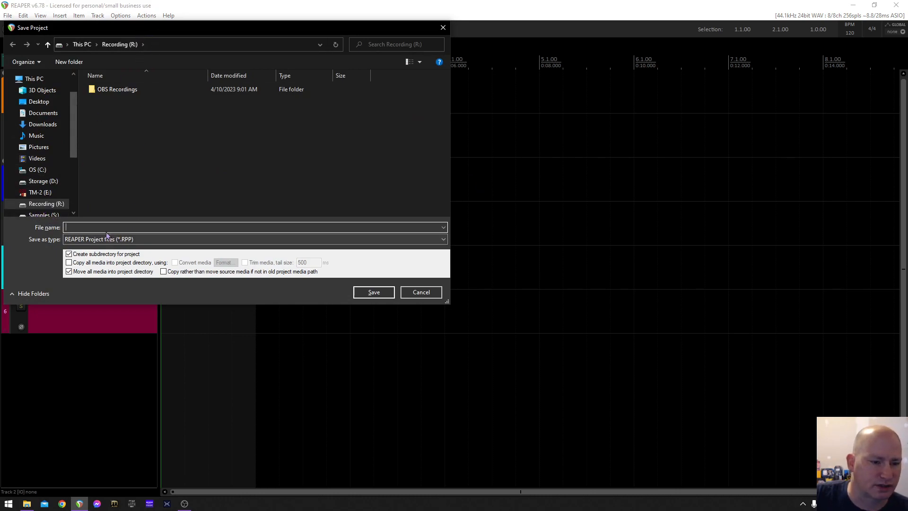
{"action": "type", "text": "Te"}
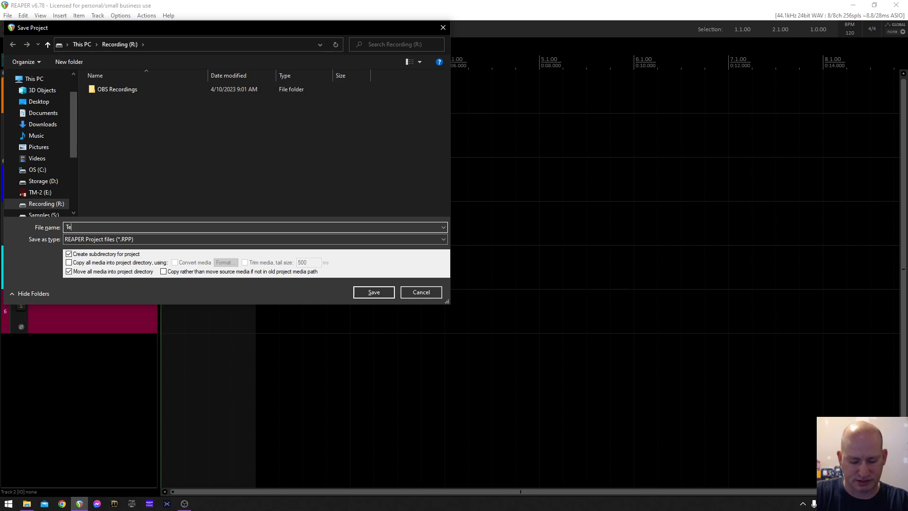
{"action": "type", "text": "BT Tempal"}
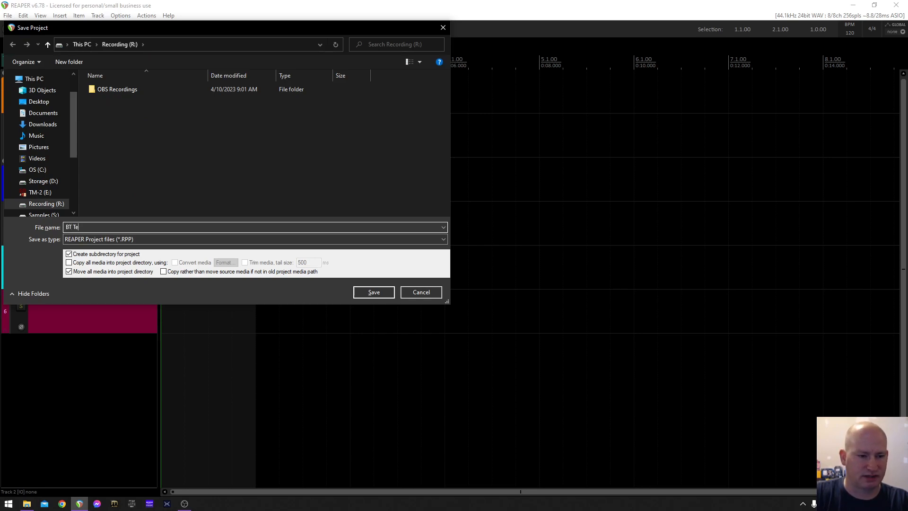
{"action": "key", "text": "BackSpace"}
{"action": "key", "text": "BackSpace"}
{"action": "key", "text": "BackSpace"}
{"action": "key", "text": "BackSpace"}
{"action": "type", "text": "mplate"}
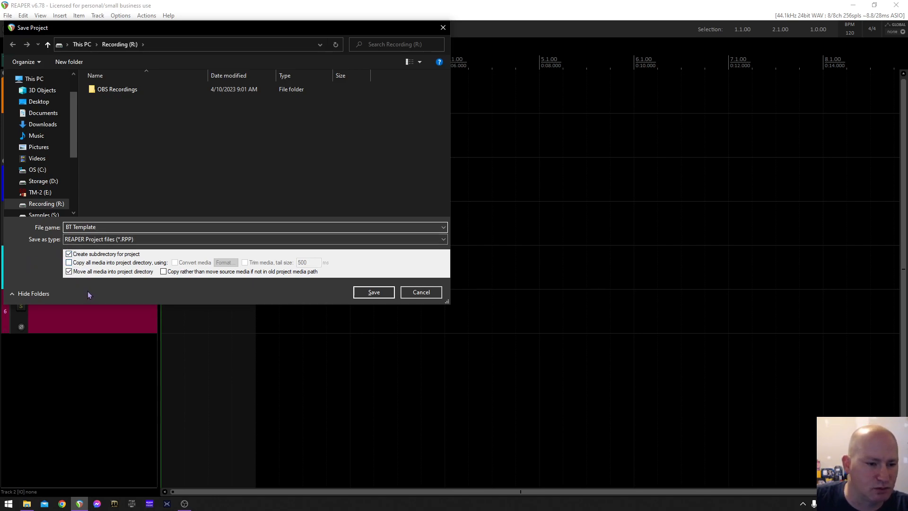
{"action": "left_click", "coordinate": [381, 293]}
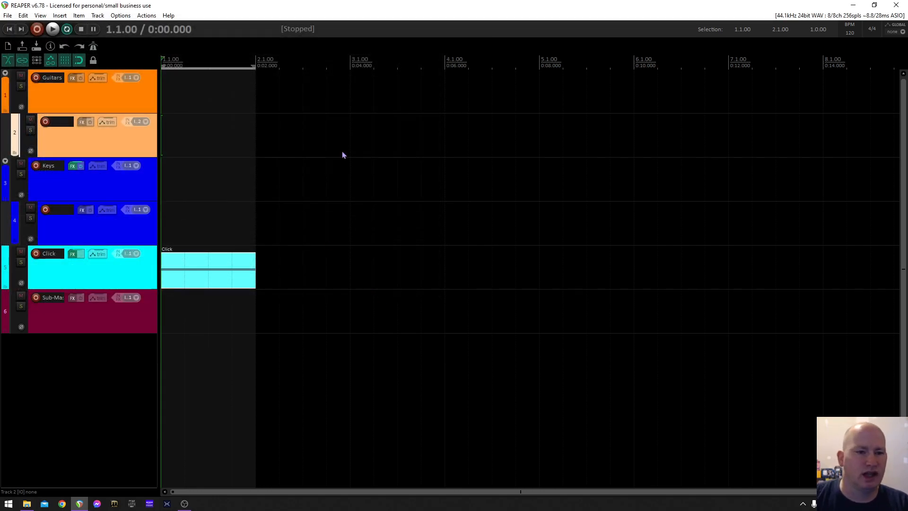
- Turn off repeat playback and extend the looped Click item so it ends at 120.4.00
{"action": "left_click", "coordinate": [66, 29]}
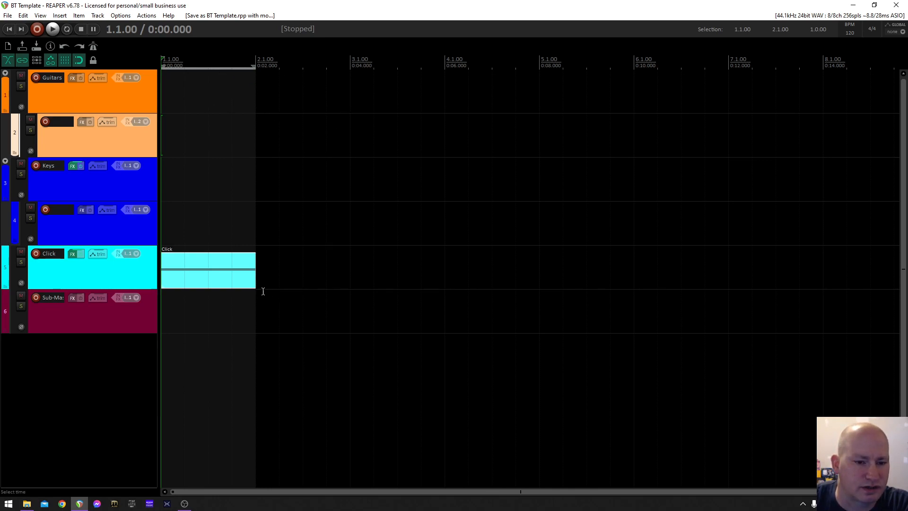
{"action": "scroll", "coordinate": [299, 276], "scroll_direction": "down", "scroll_amount": 5}
{"action": "left_click_drag", "start_coordinate": [185, 266], "coordinate": [900, 267]}
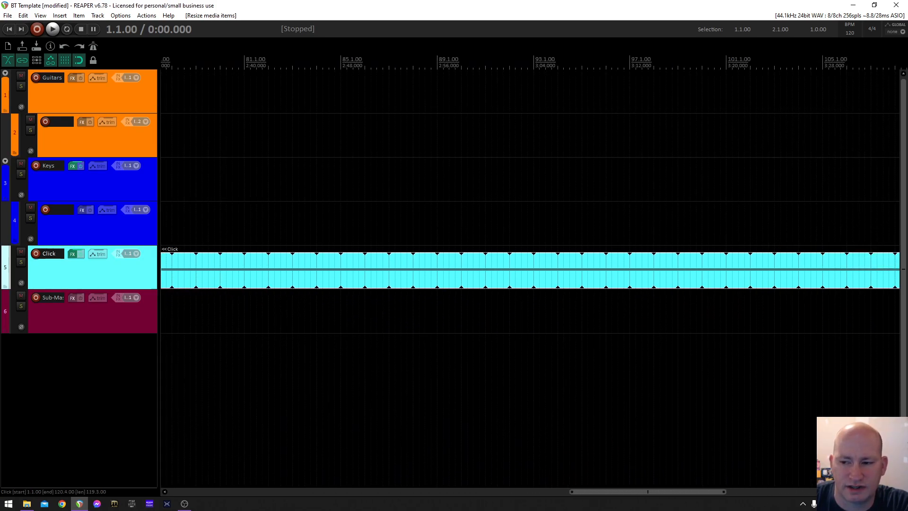
{"action": "scroll", "coordinate": [596, 271], "scroll_direction": "down", "scroll_amount": 5}
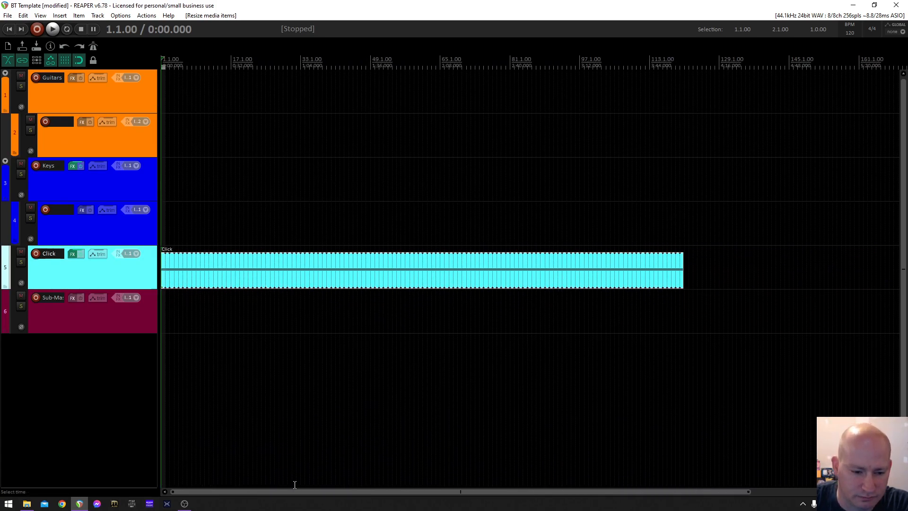
{"action": "scroll", "coordinate": [213, 118], "scroll_direction": "up", "scroll_amount": 4}
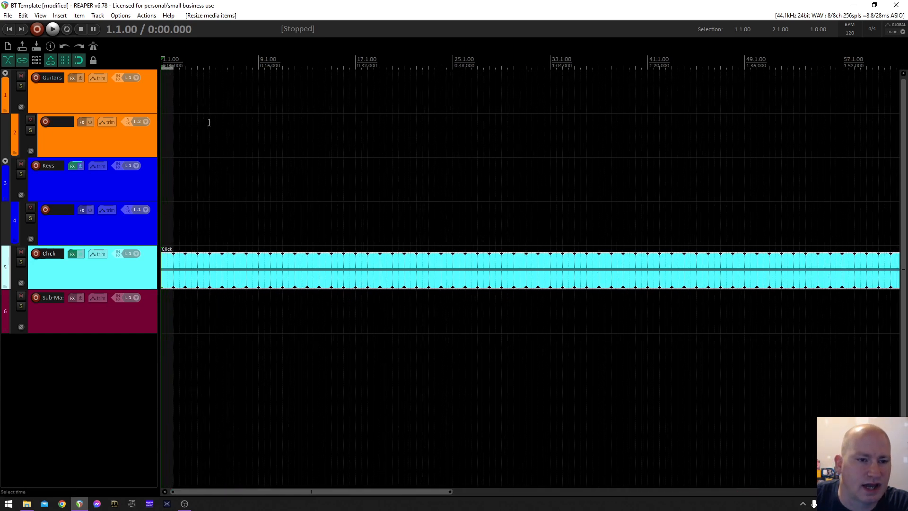
{"action": "scroll", "coordinate": [209, 122], "scroll_direction": "up", "scroll_amount": 6}
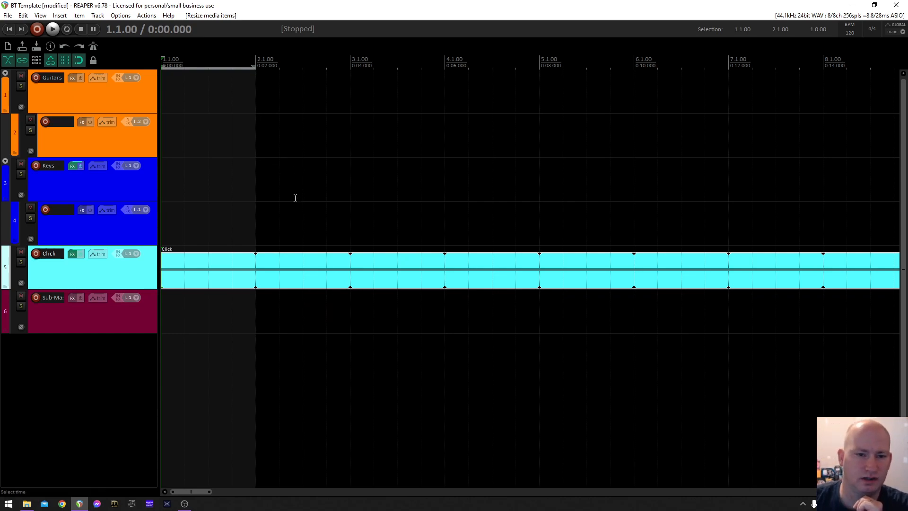
- Place the edit cursor at 3.1.00 and extend the end of the time selection to it
{"action": "left_click", "coordinate": [223, 277]}
{"action": "left_click", "coordinate": [256, 67]}
{"action": "left_click", "coordinate": [350, 65]}
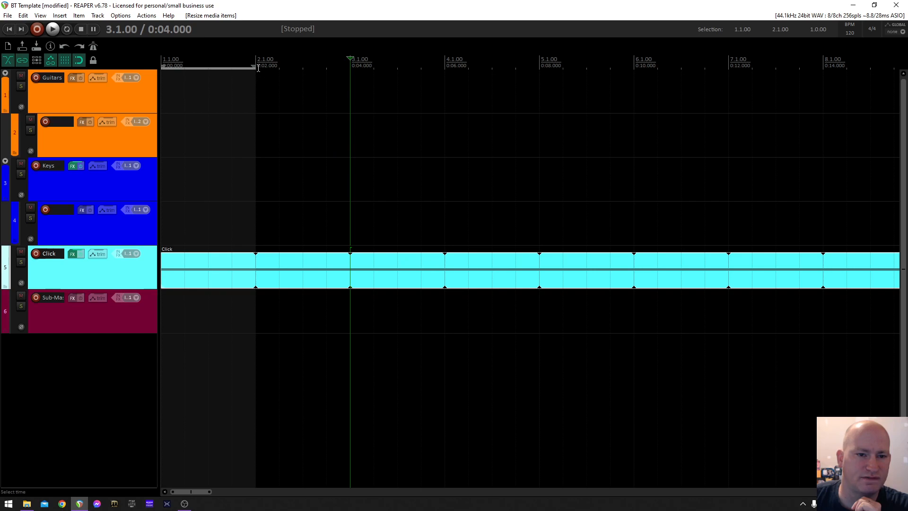
{"action": "left_click_drag", "start_coordinate": [255, 66], "coordinate": [351, 68]}
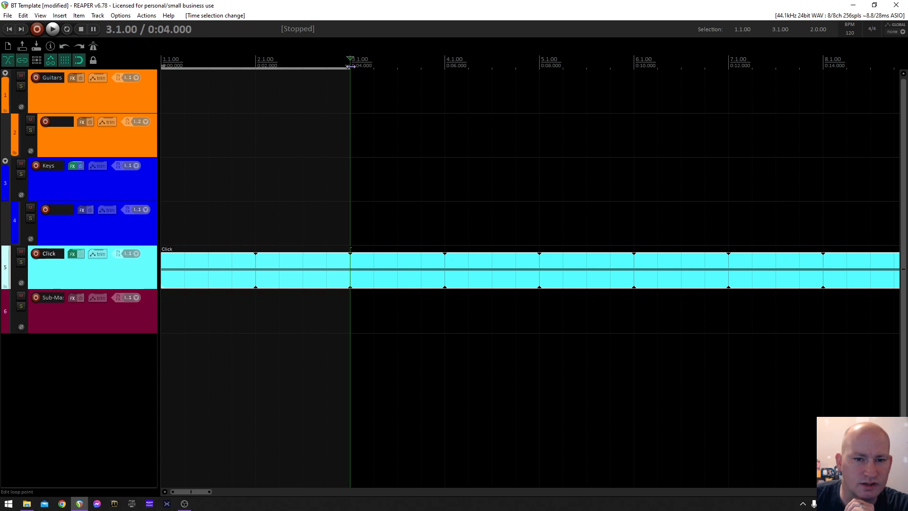
- Remove the time selection and return the edit cursor to the project start
{"action": "left_click_drag", "start_coordinate": [354, 66], "coordinate": [161, 67]}
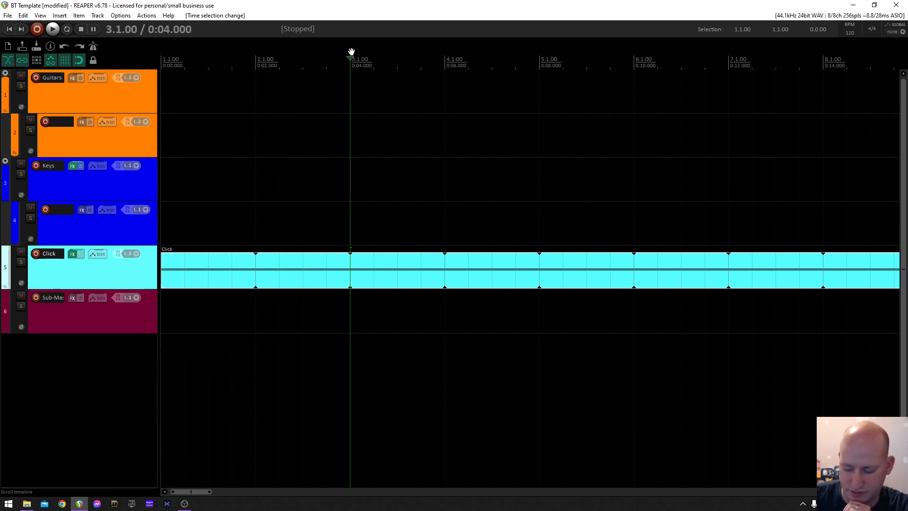
{"action": "key", "text": "Home"}
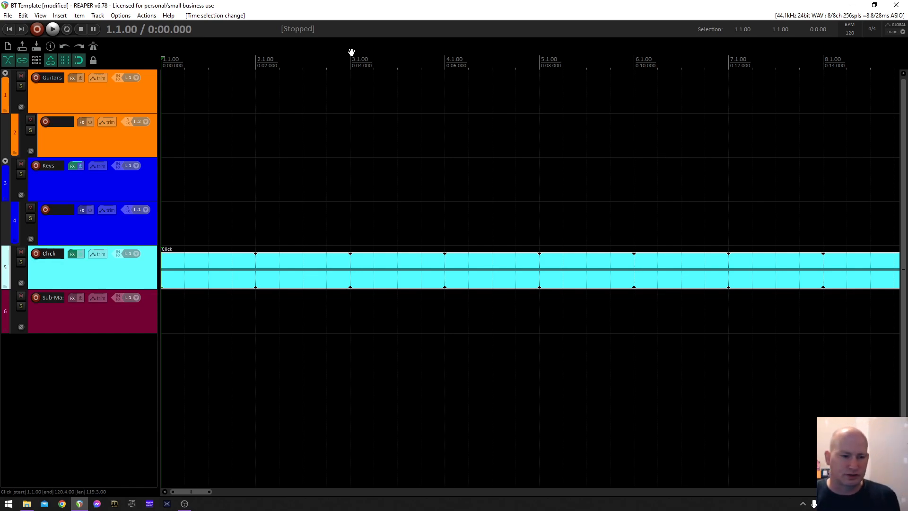
- Arm and mute the Guitars folder's child track, record a guitar take from the project start, and save the recorded file
{"action": "left_click", "coordinate": [46, 122]}
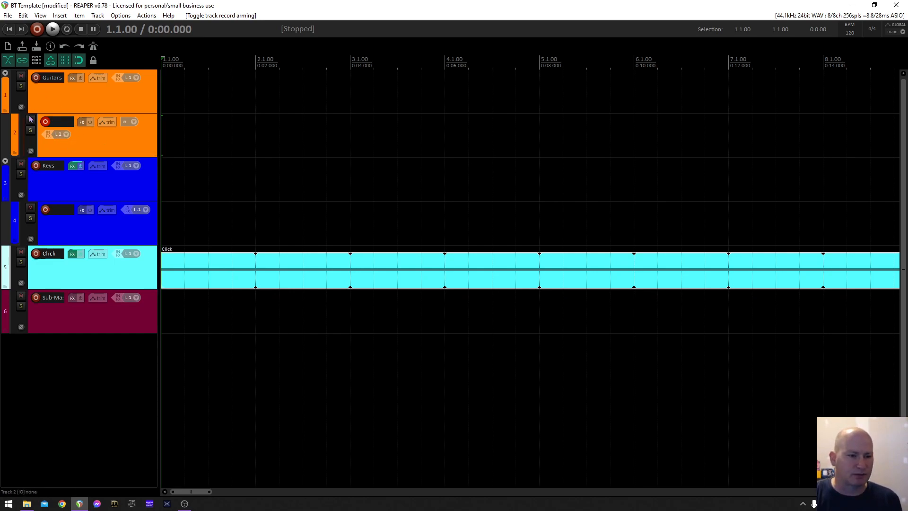
{"action": "left_click", "coordinate": [31, 120]}
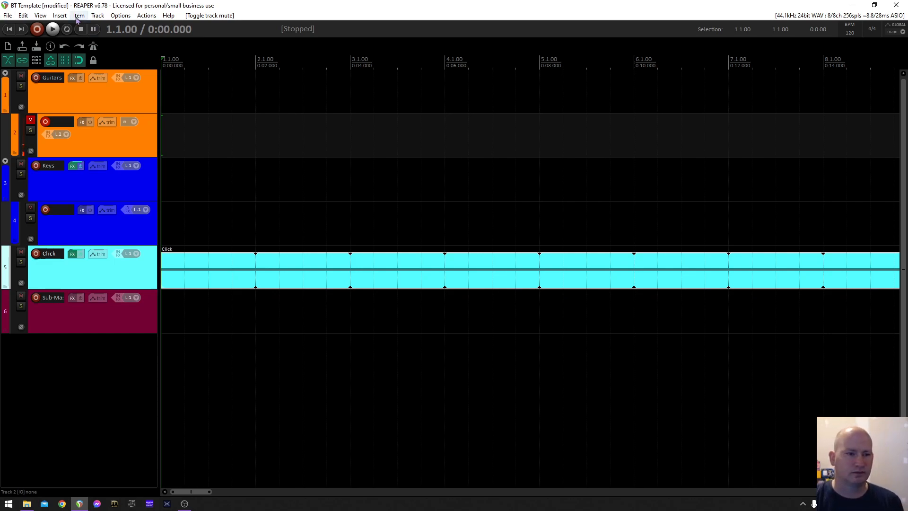
{"action": "left_click", "coordinate": [36, 30]}
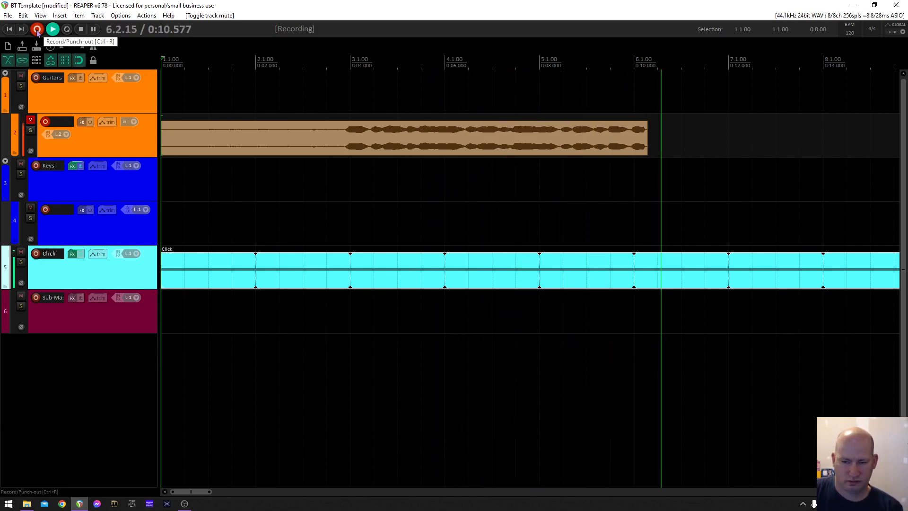
{"action": "key", "text": "space"}
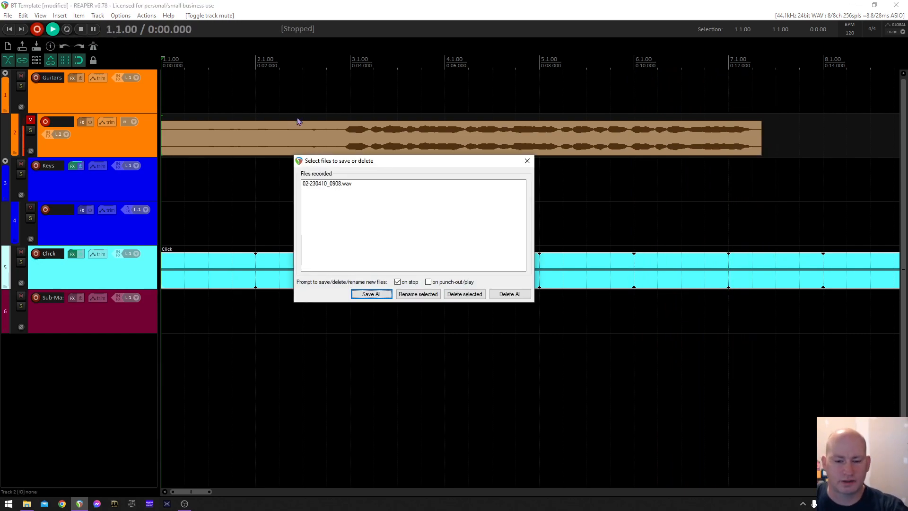
{"action": "left_click", "coordinate": [383, 294]}
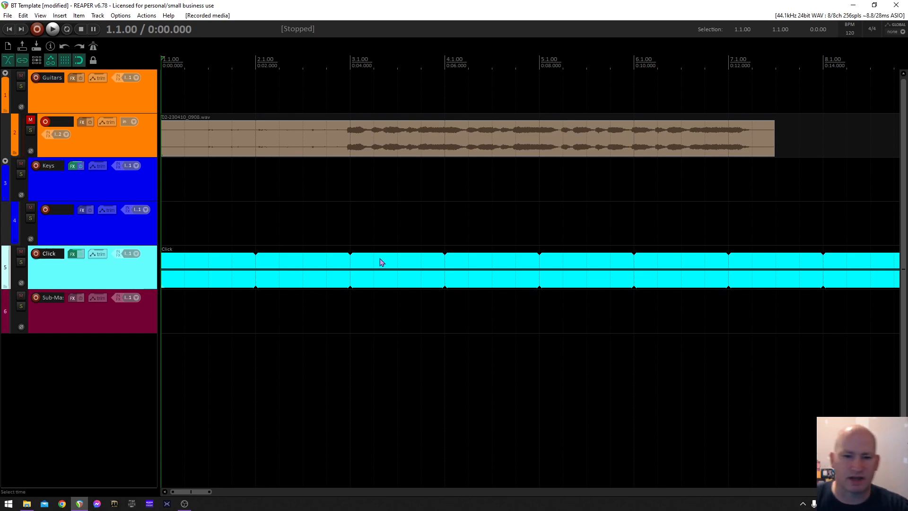
- Split the recorded guitar take at 7.1.00 and delete the tail after the split
{"action": "left_click", "coordinate": [729, 103]}
{"action": "left_click", "coordinate": [626, 147]}
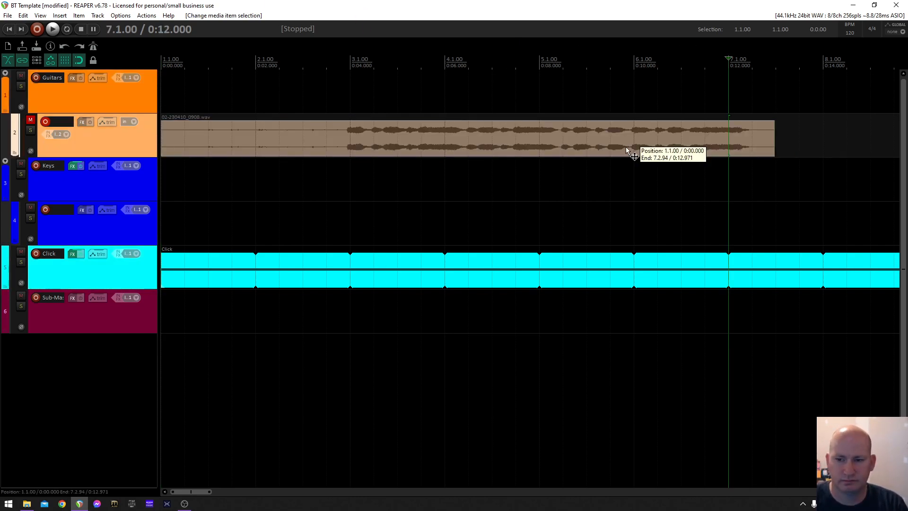
{"action": "key", "text": "s"}
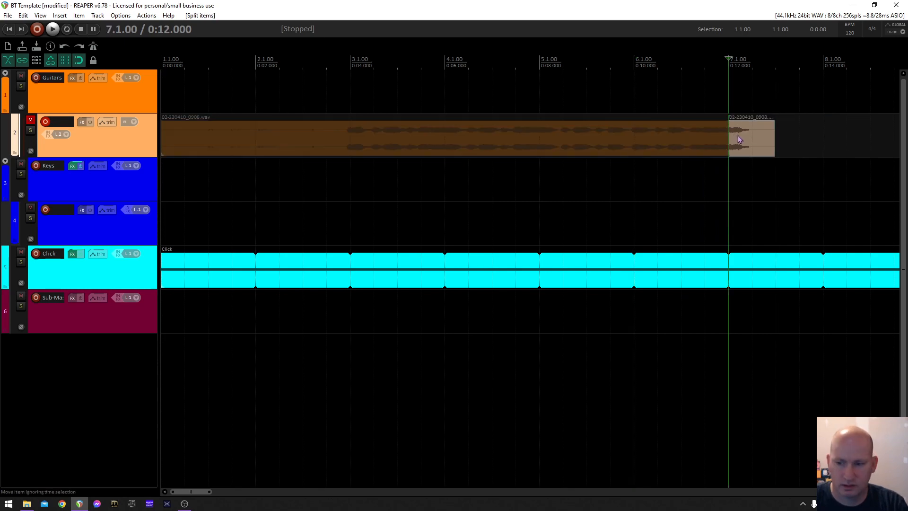
{"action": "key", "text": "Delete"}
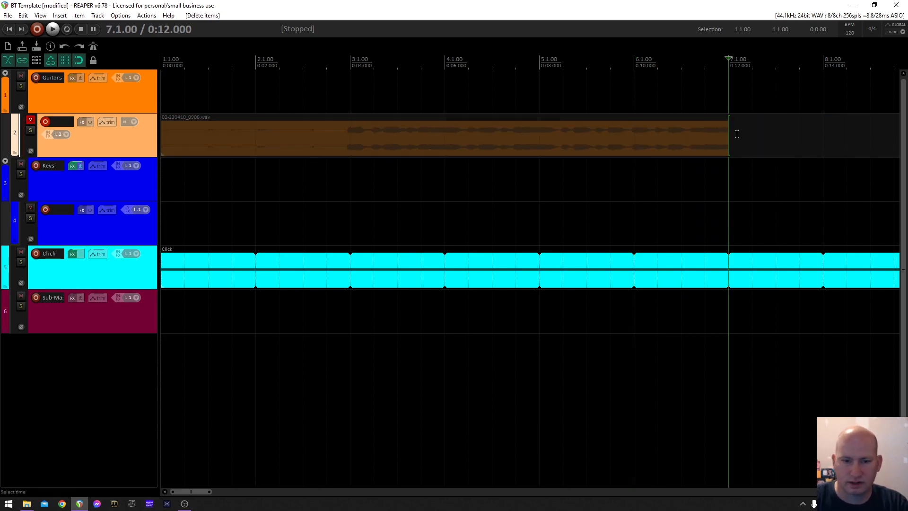
- Split the guitar take at 3.1.00 and delete the lead-in before the split
{"action": "left_click", "coordinate": [350, 137]}
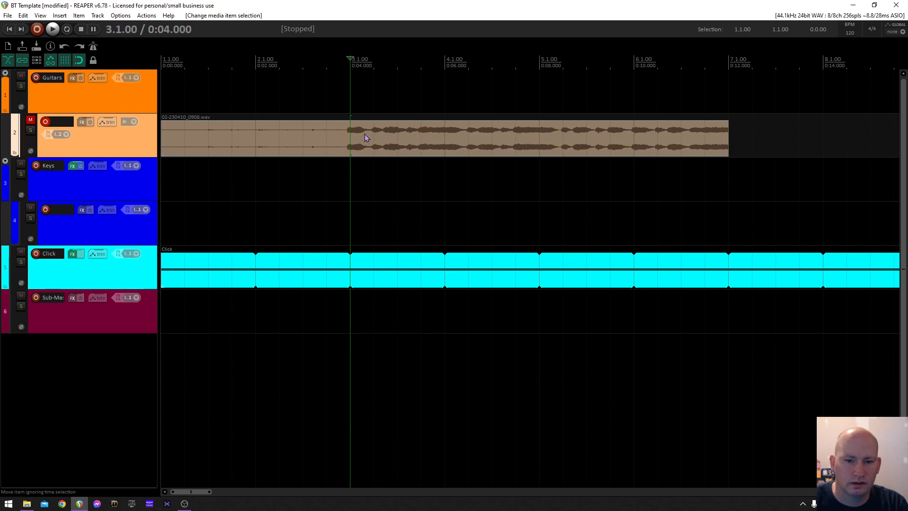
{"action": "scroll", "coordinate": [362, 141], "scroll_direction": "up", "scroll_amount": 3}
{"action": "scroll", "coordinate": [548, 156], "scroll_direction": "up", "scroll_amount": 8}
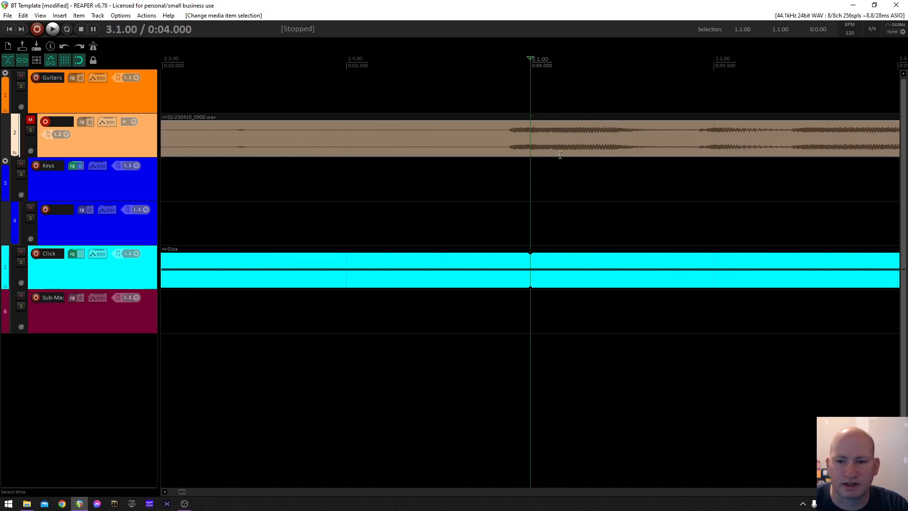
{"action": "scroll", "coordinate": [555, 143], "scroll_direction": "down", "scroll_amount": 6}
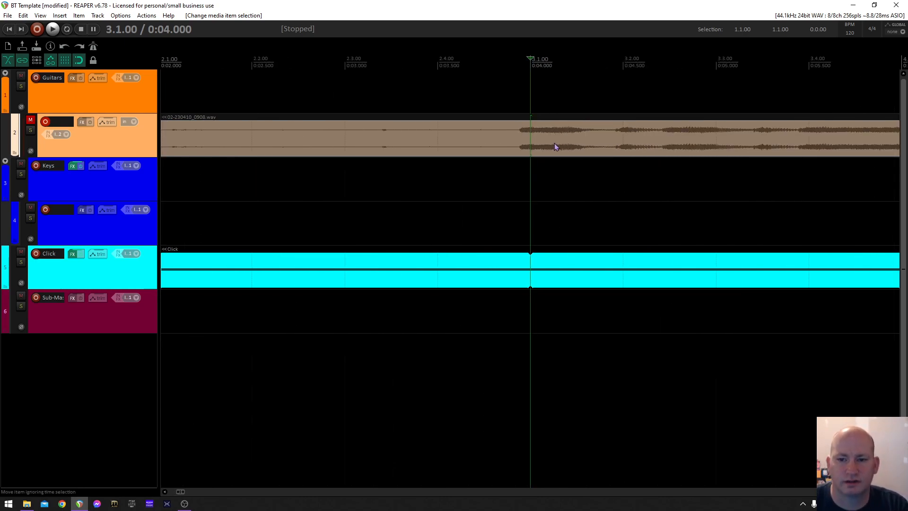
{"action": "key", "text": "s"}
{"action": "left_click", "coordinate": [485, 142]}
{"action": "key", "text": "Delete"}
{"action": "scroll", "coordinate": [484, 141], "scroll_direction": "down", "scroll_amount": 4}
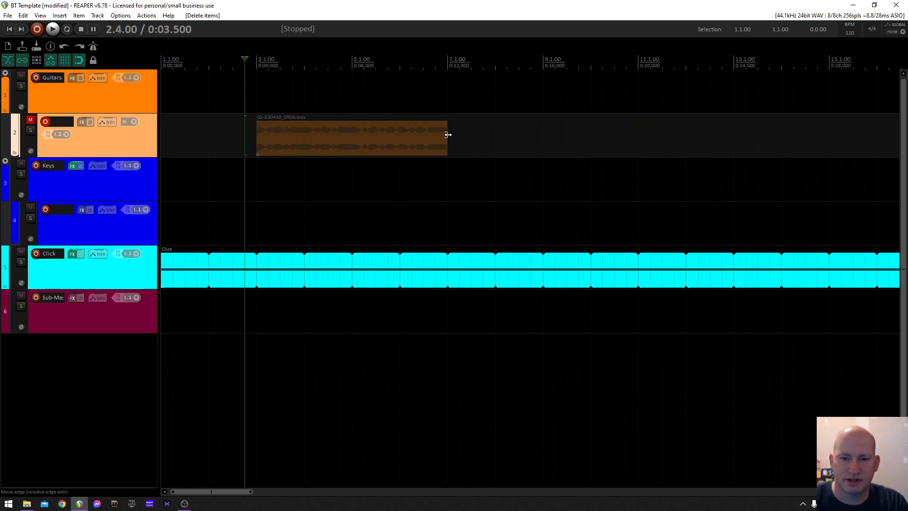
- Try extending the trimmed guitar take's end to 11.1.00, and undo the extension
{"action": "left_click_drag", "start_coordinate": [456, 136], "coordinate": [637, 149]}
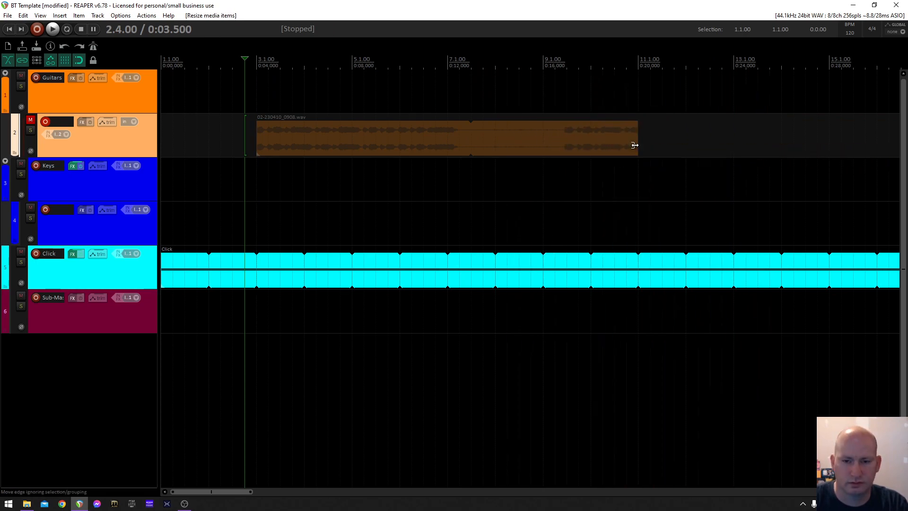
{"action": "key", "text": "ctrl+z"}
- Copy the trimmed guitar take to 7.1.00 and move the copy down onto the Guitars folder's child track
{"action": "left_click", "coordinate": [363, 138]}
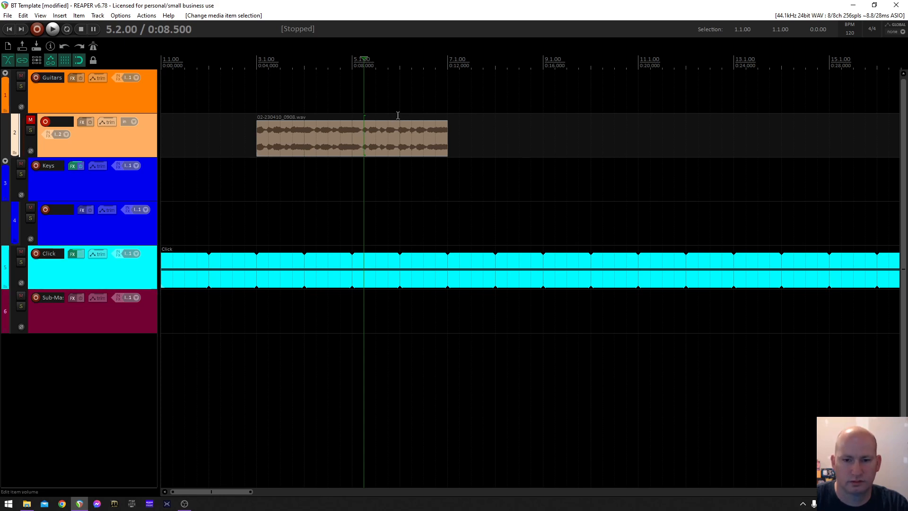
{"action": "left_click", "coordinate": [447, 82]}
{"action": "key", "text": "ctrl+v"}
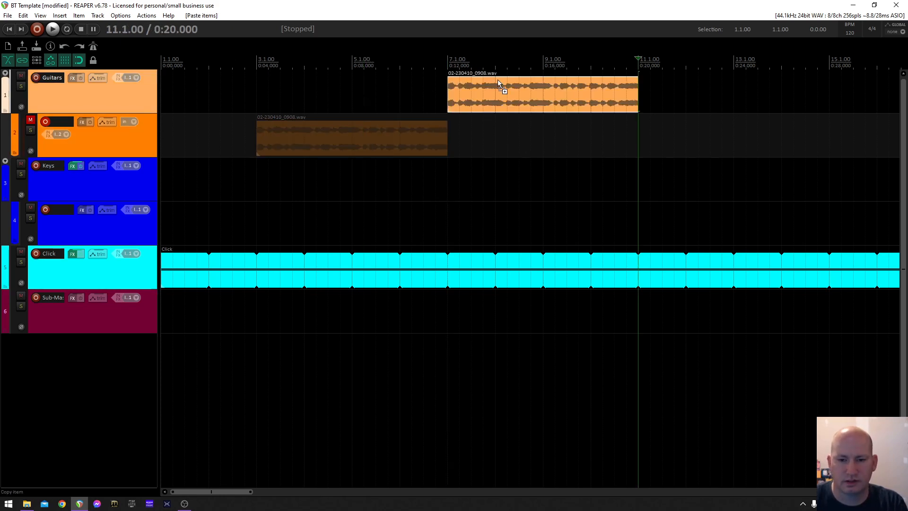
{"action": "left_click_drag", "start_coordinate": [527, 81], "coordinate": [514, 143]}
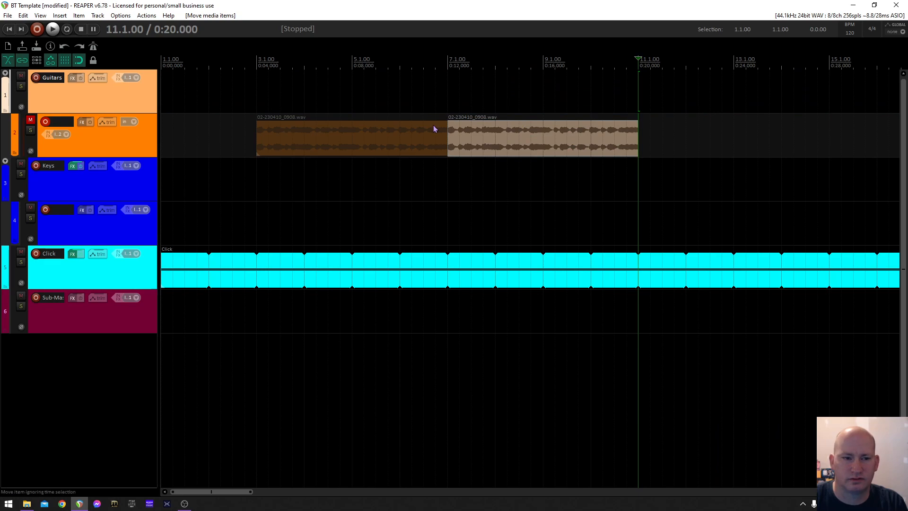
- Paste two more copies of the guitar take on the child track, from 11.1.00 to 19.1.00
{"action": "left_click", "coordinate": [144, 135]}
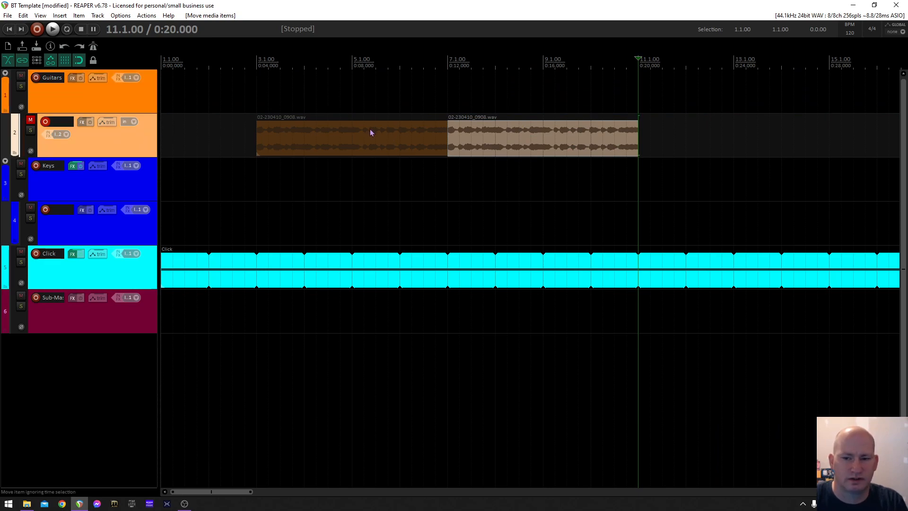
{"action": "key", "text": "ctrl+v"}
{"action": "scroll", "coordinate": [432, 142], "scroll_direction": "down", "scroll_amount": 3}
{"action": "key", "text": "ctrl+v"}
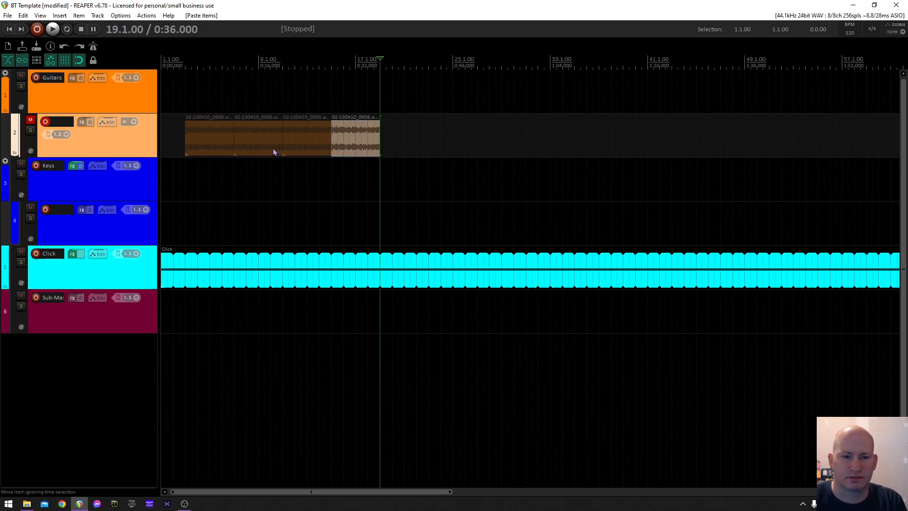
- Return the edit cursor to 3.1.00, and unmute and disarm the Guitars folder's child track
{"action": "left_click", "coordinate": [185, 66]}
{"action": "key", "text": "space"}
{"action": "key", "text": "space"}
{"action": "left_click", "coordinate": [30, 120]}
{"action": "left_click", "coordinate": [45, 122]}
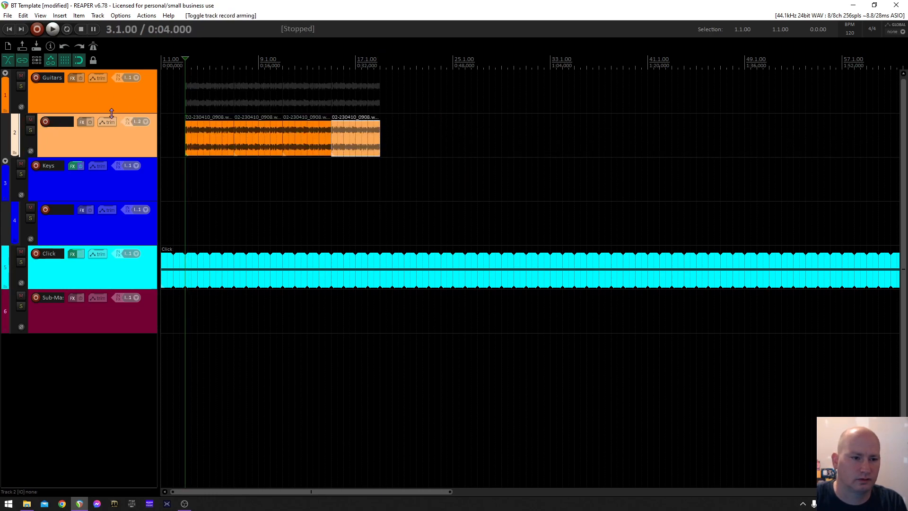
- Mute the Click track and play back the repeated guitar takes from 3.1.00
{"action": "left_click", "coordinate": [20, 252]}
{"action": "key", "text": "space"}
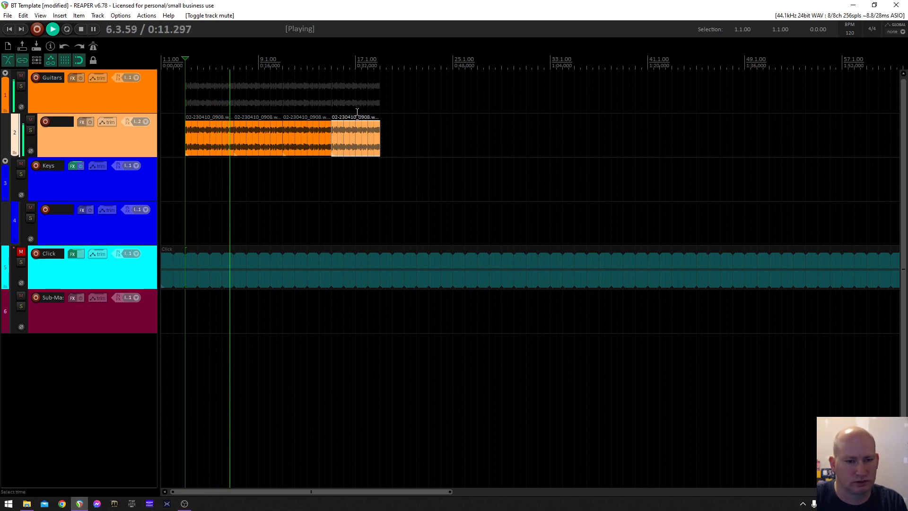
{"action": "key", "text": "space"}
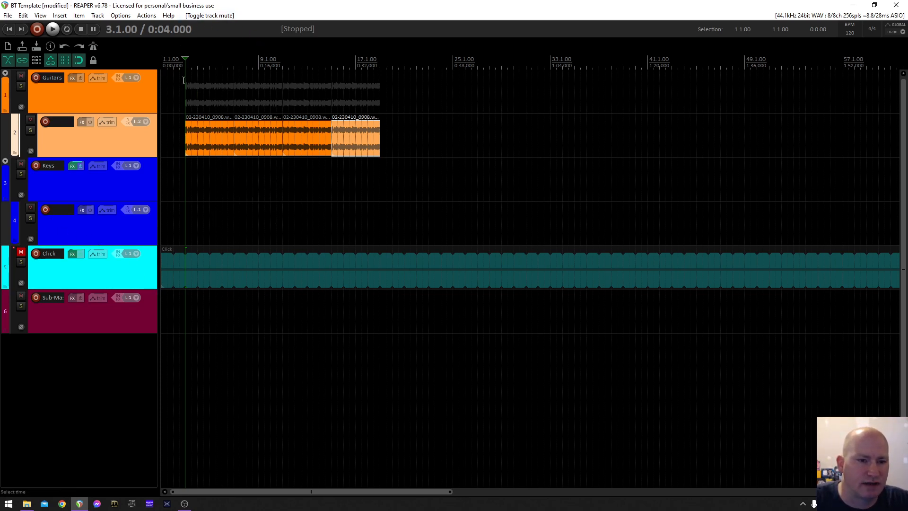
- Insert a new MIDI item from 3.1.00 to 7.1.00 on the Keys folder's child track and check it in the MIDI editor
{"action": "left_click_drag", "start_coordinate": [187, 64], "coordinate": [228, 90]}
{"action": "left_click", "coordinate": [119, 234]}
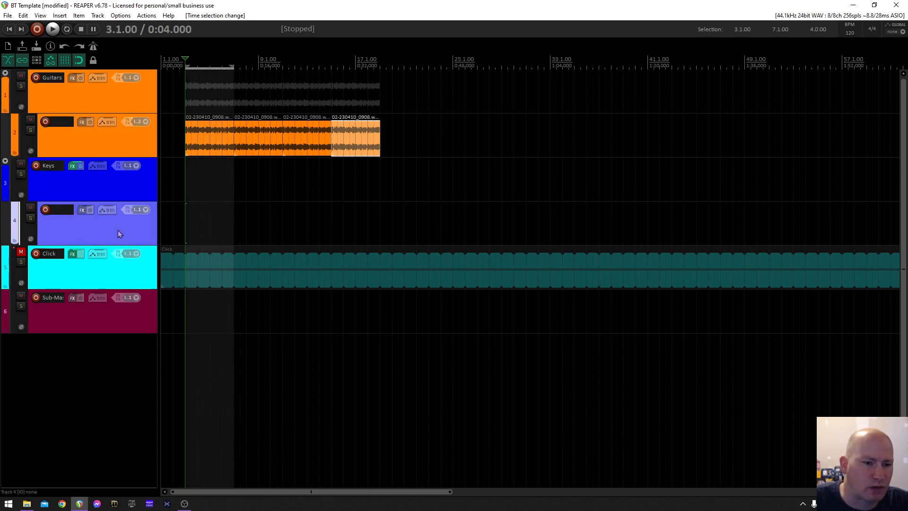
{"action": "left_click", "coordinate": [60, 15]}
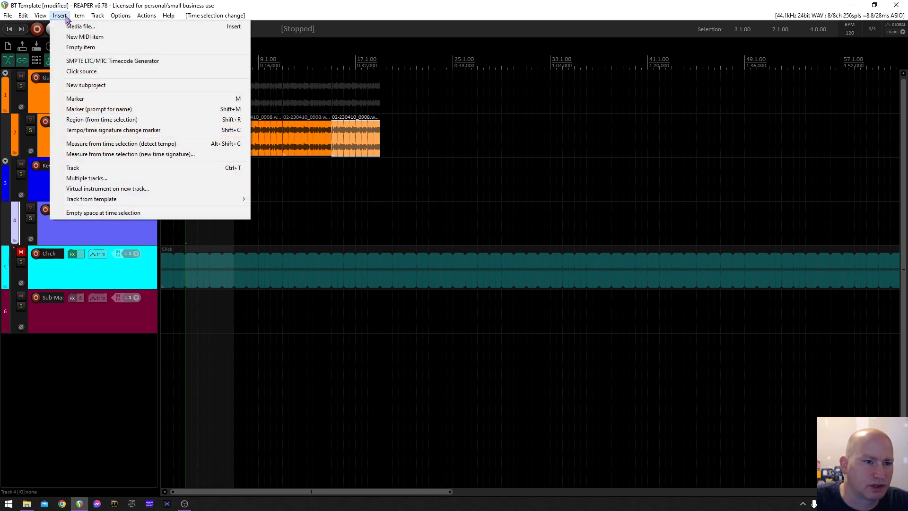
{"action": "left_click", "coordinate": [73, 37]}
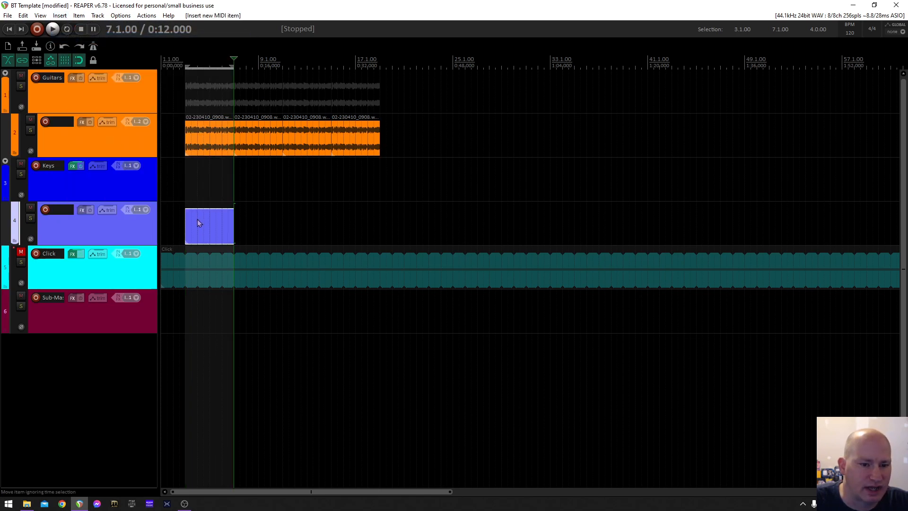
{"action": "double_click", "coordinate": [200, 231]}
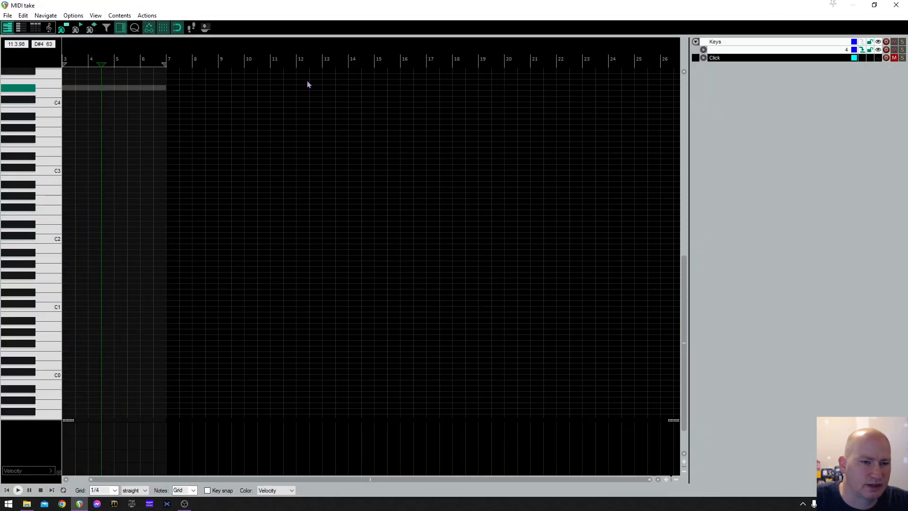
{"action": "left_click", "coordinate": [851, 9]}
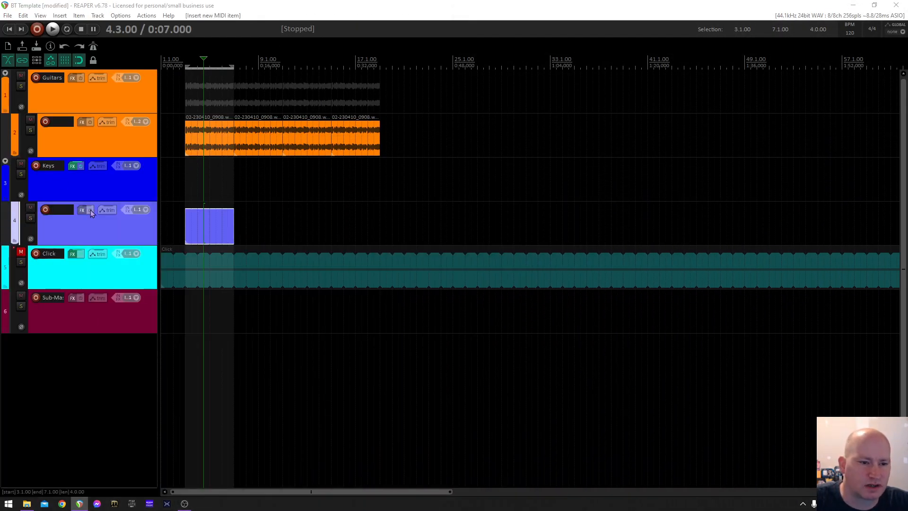
- Load Basic Rock 1 from the Classic Rock folder of the Vintage Organs library into the Keys track's Kontakt
{"action": "left_click", "coordinate": [72, 165]}
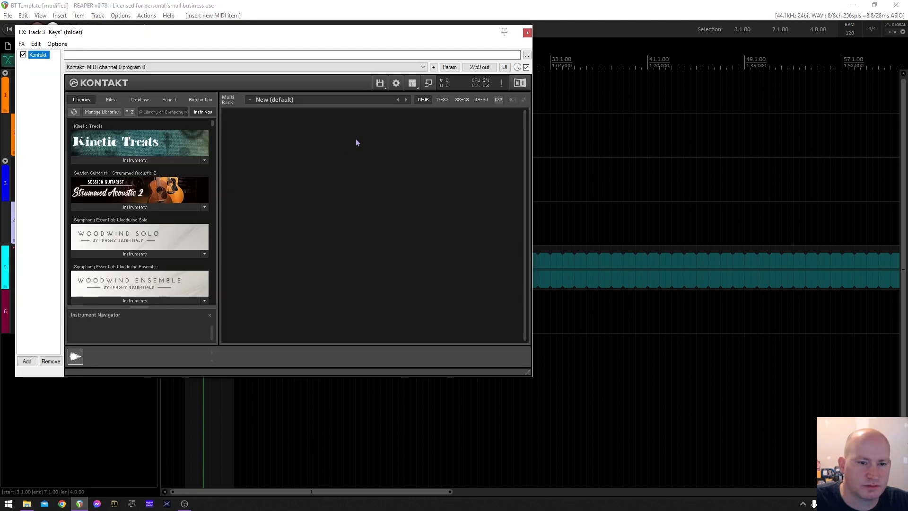
{"action": "scroll", "coordinate": [132, 235], "scroll_direction": "down", "scroll_amount": 2}
{"action": "scroll", "coordinate": [132, 235], "scroll_direction": "down", "scroll_amount": 5}
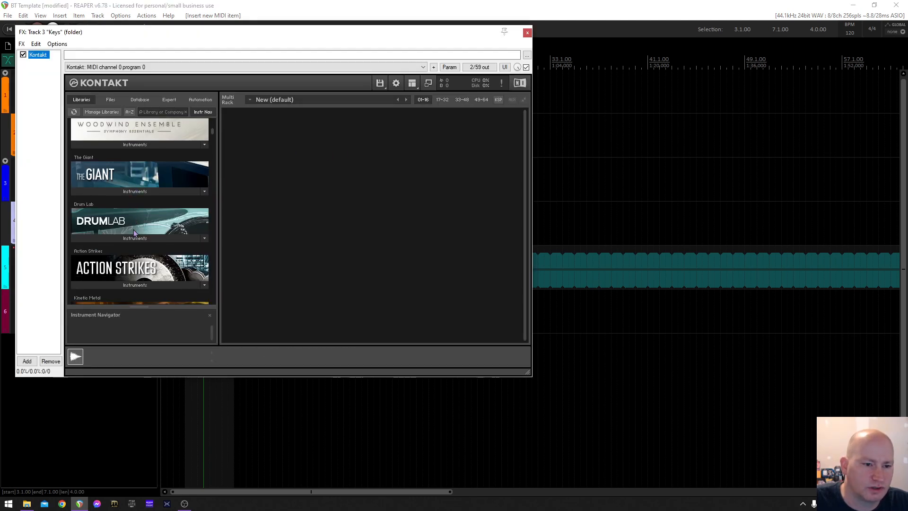
{"action": "scroll", "coordinate": [139, 230], "scroll_direction": "down", "scroll_amount": 4}
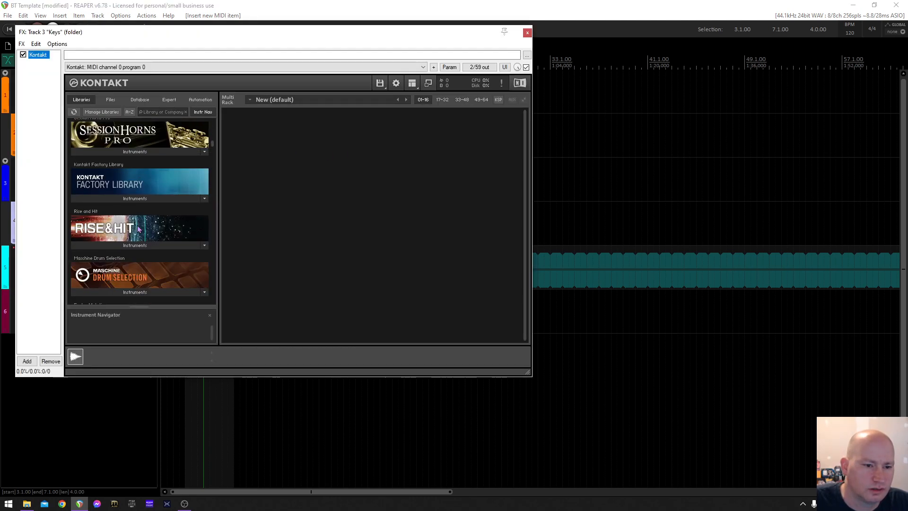
{"action": "scroll", "coordinate": [140, 227], "scroll_direction": "down", "scroll_amount": 7}
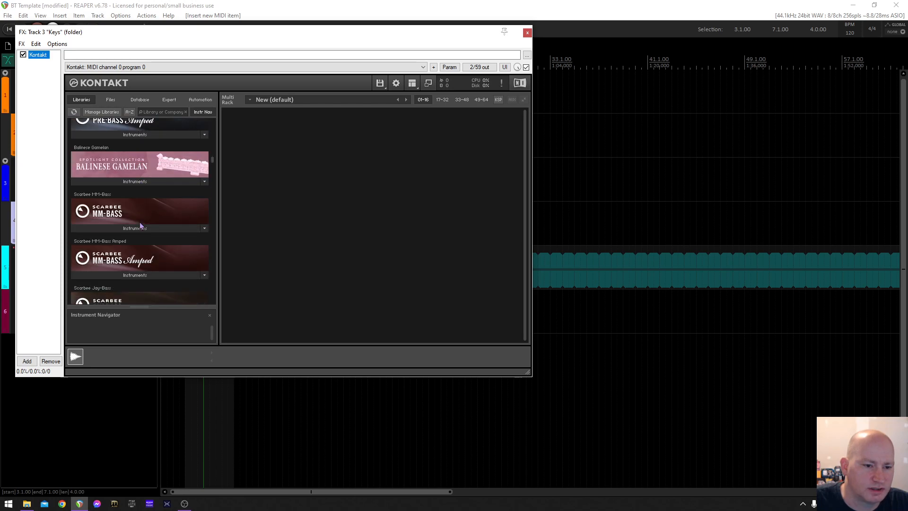
{"action": "scroll", "coordinate": [142, 226], "scroll_direction": "down", "scroll_amount": 5}
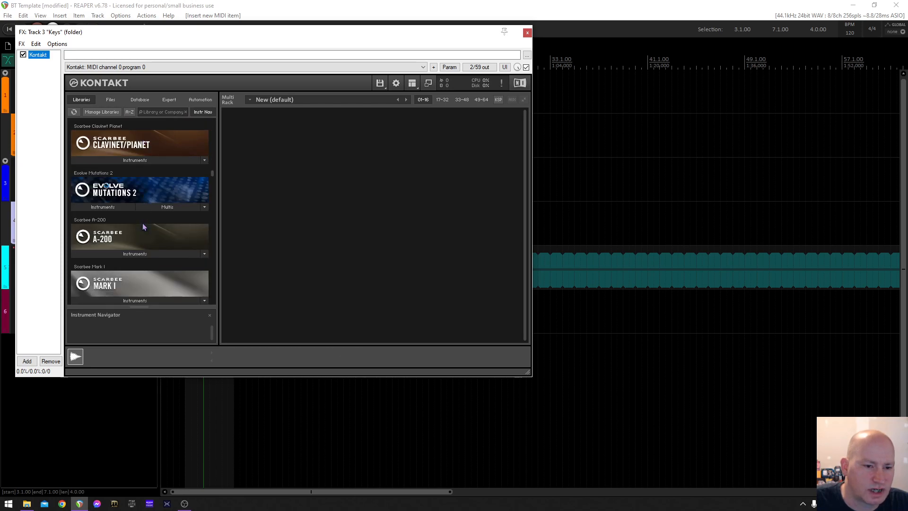
{"action": "scroll", "coordinate": [142, 221], "scroll_direction": "down", "scroll_amount": 3}
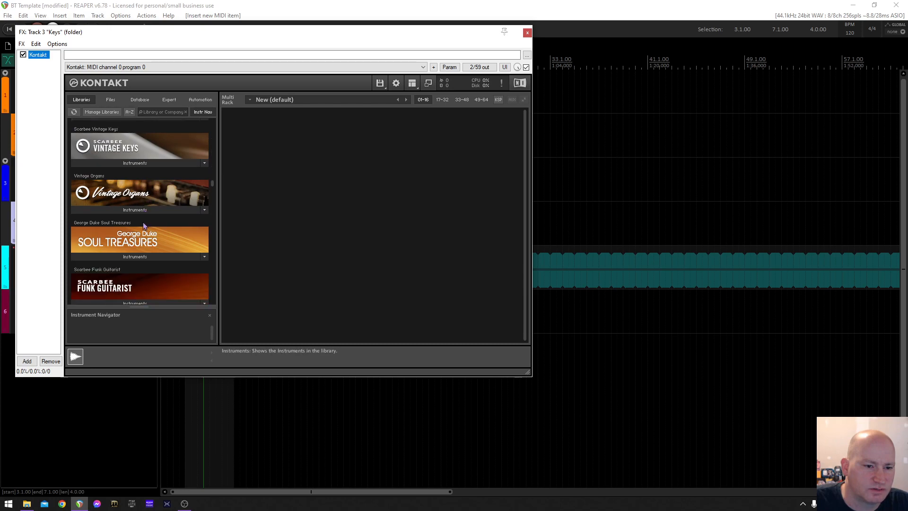
{"action": "left_click", "coordinate": [138, 210]}
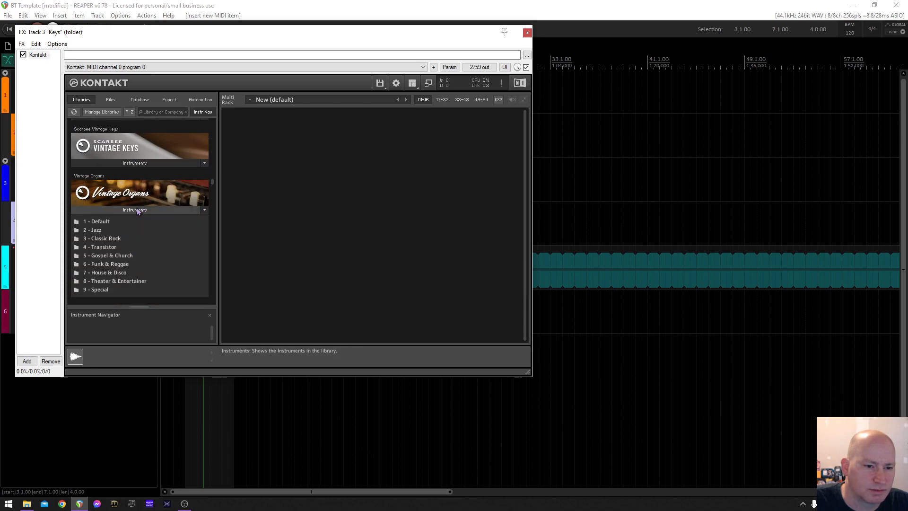
{"action": "left_click", "coordinate": [95, 239]}
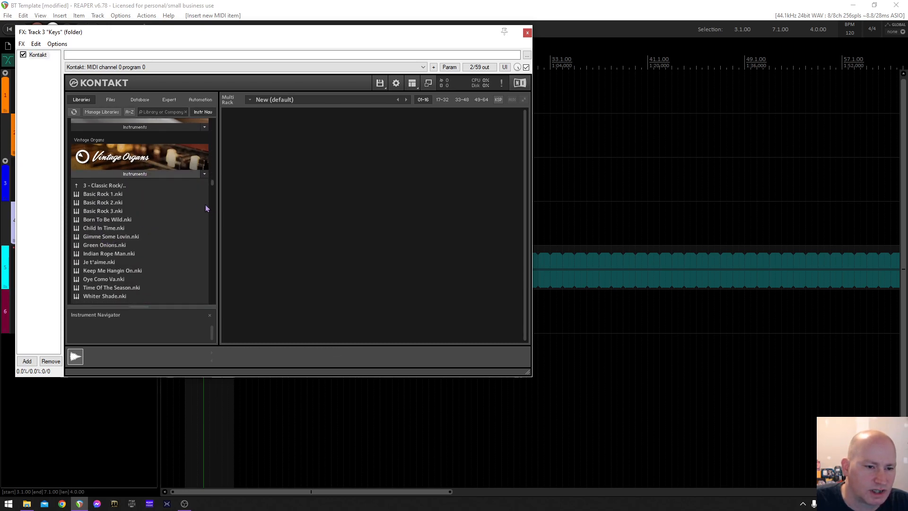
{"action": "left_click_drag", "start_coordinate": [89, 197], "coordinate": [282, 198]}
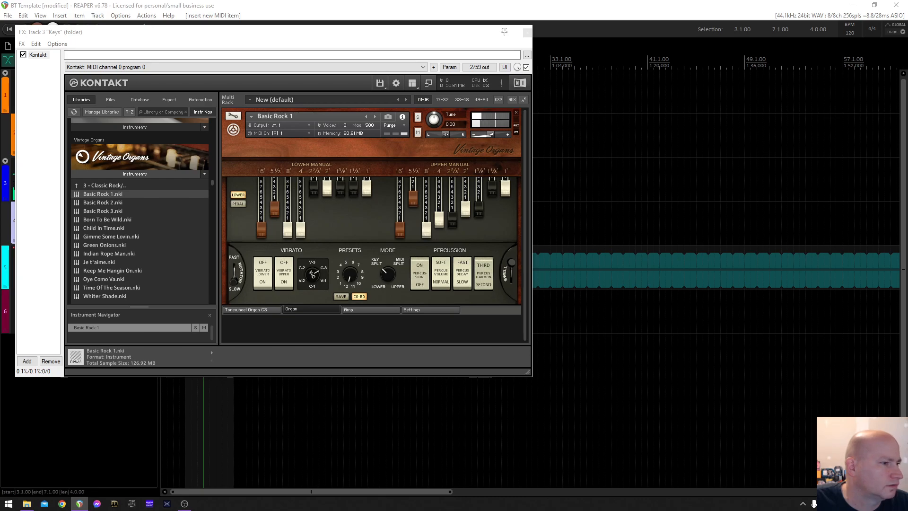
- Draw a one-bar chord of C4, E4 and G4 in bar 3 of the Keys MIDI item
{"action": "left_click_drag", "start_coordinate": [0, 28], "coordinate": [339, 3]}
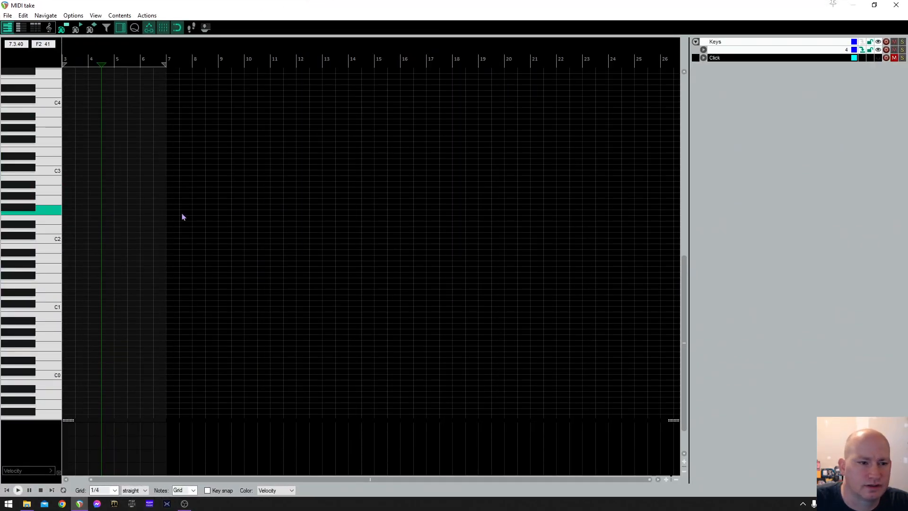
{"action": "scroll", "coordinate": [43, 170], "scroll_direction": "up", "scroll_amount": 5}
{"action": "mouse_move", "coordinate": [43, 180]}
{"action": "left_mouse_down"}
{"action": "mouse_move", "coordinate": [53, 115]}
{"action": "mouse_move", "coordinate": [55, 147]}
{"action": "mouse_move", "coordinate": [53, 134]}
{"action": "left_mouse_up"}
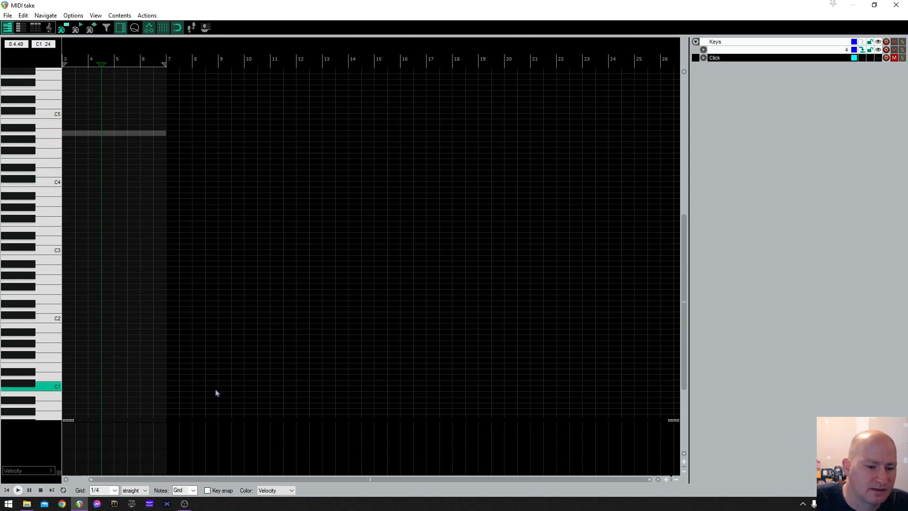
{"action": "left_click_drag", "start_coordinate": [70, 185], "coordinate": [90, 185]}
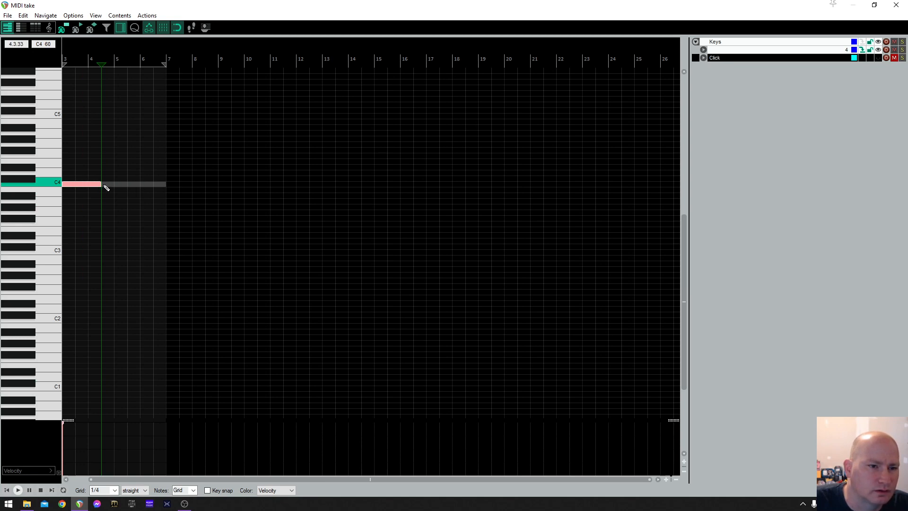
{"action": "scroll", "coordinate": [160, 238], "scroll_direction": "up", "scroll_amount": 6}
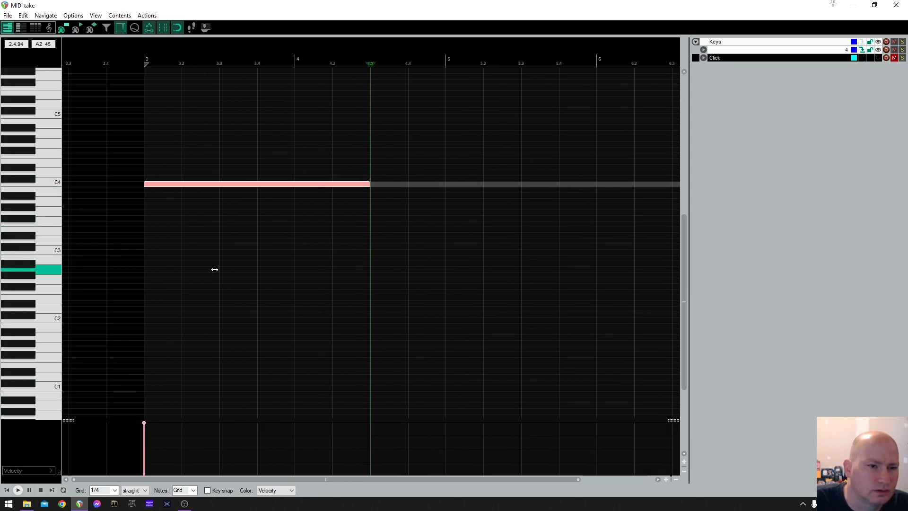
{"action": "scroll", "coordinate": [215, 269], "scroll_direction": "down", "scroll_amount": 4}
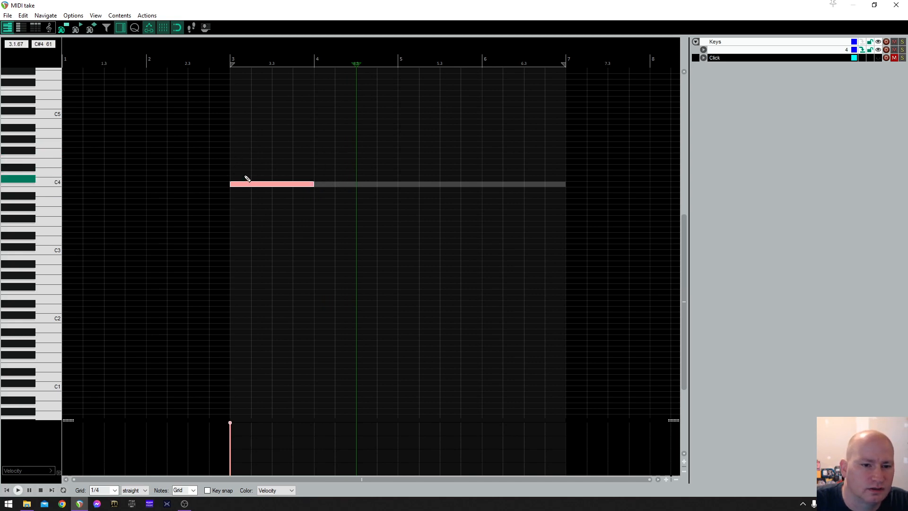
{"action": "left_click_drag", "start_coordinate": [241, 163], "coordinate": [282, 166]}
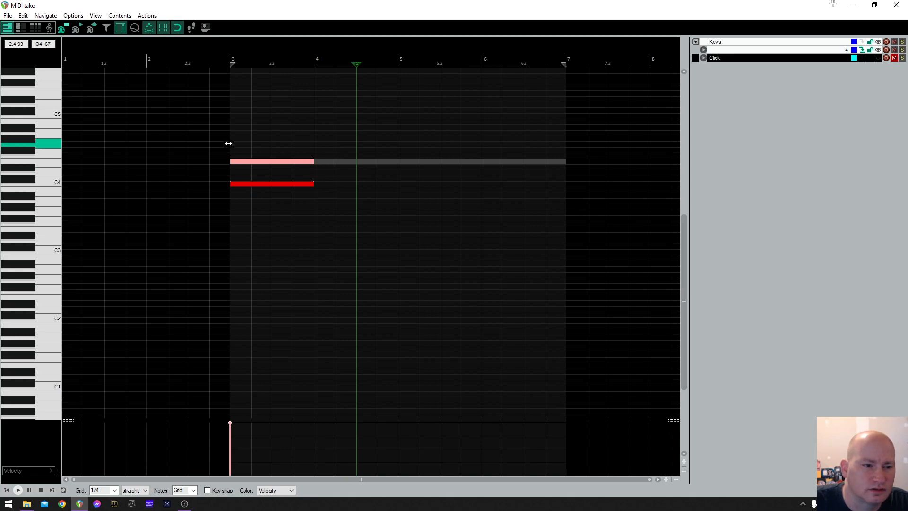
{"action": "left_click_drag", "start_coordinate": [235, 147], "coordinate": [288, 148]}
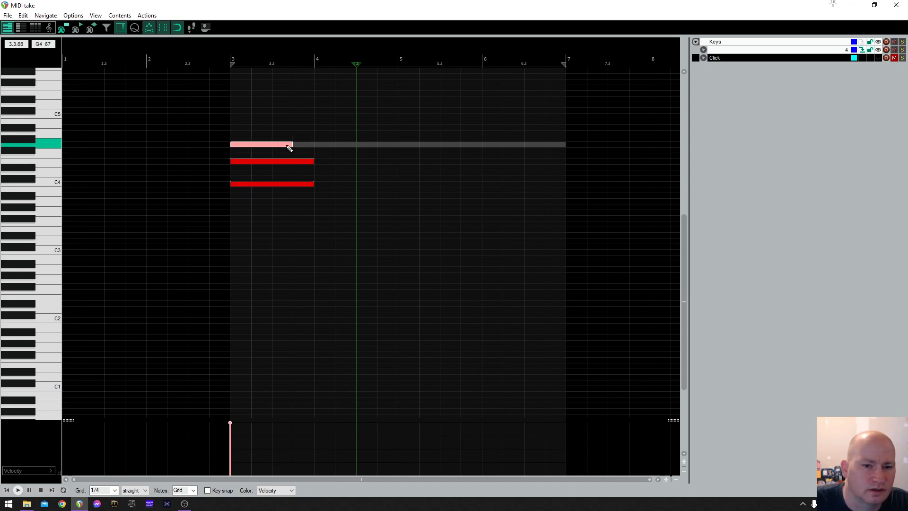
- Duplicate the bar 3 chord into bar 4 and transpose the copy up two semitones to D4, F#4 and A4
{"action": "key", "text": "ctrl+a"}
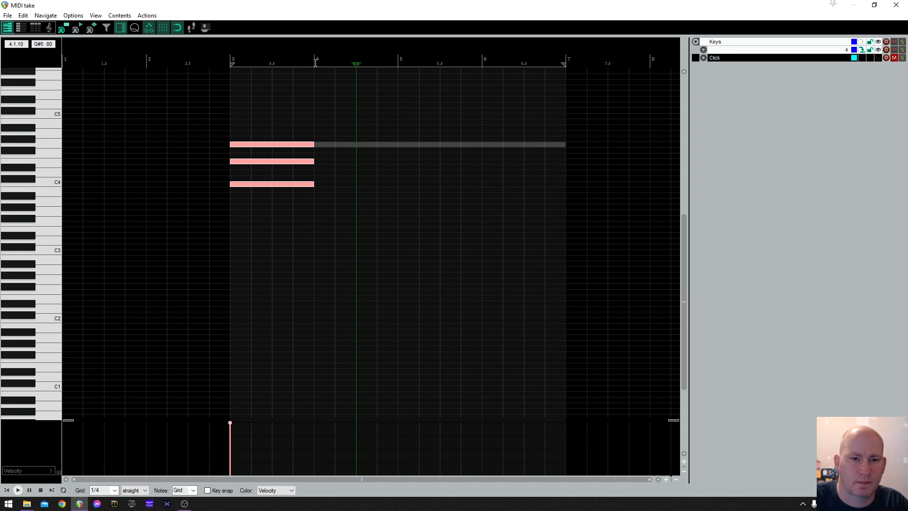
{"action": "key", "text": "ctrl+d"}
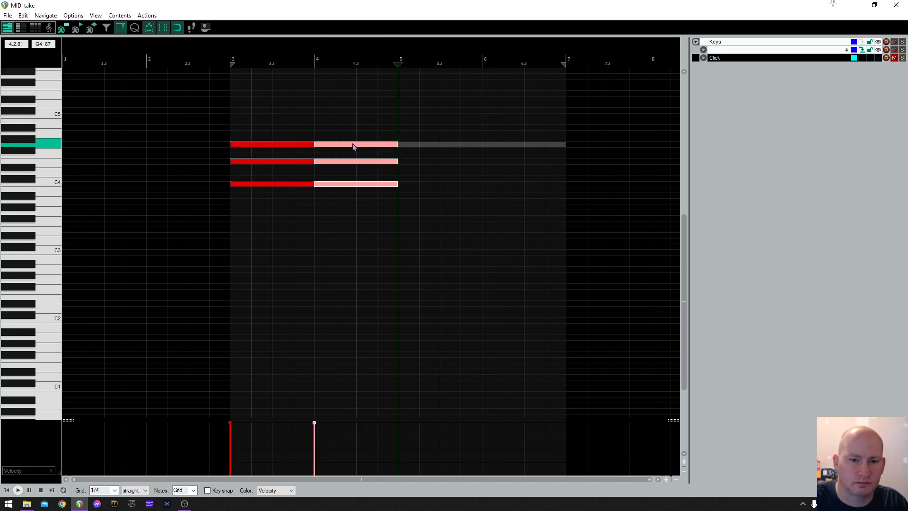
{"action": "left_click_drag", "start_coordinate": [351, 148], "coordinate": [352, 138]}
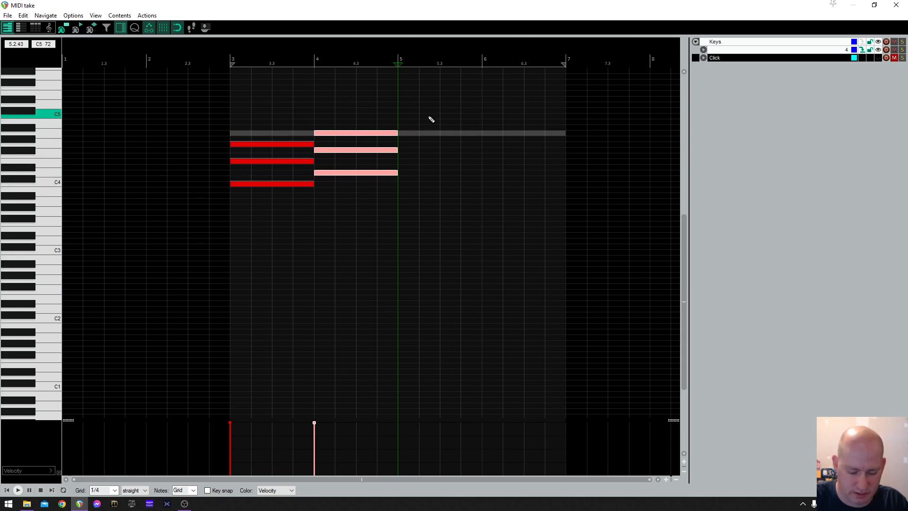
- Paste the bar 3 chord into bar 5 and transpose it up to B4, D#5 and F#5
{"action": "key", "text": "ctrl+v"}
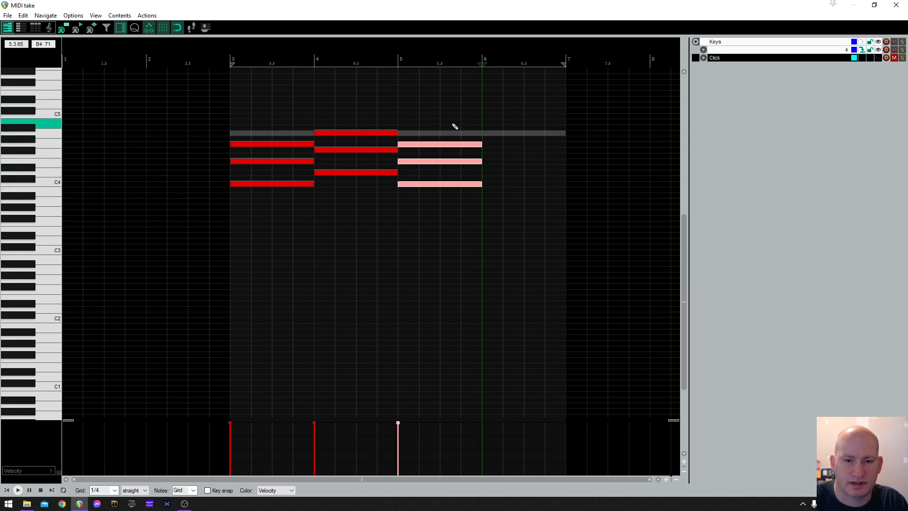
{"action": "left_click", "coordinate": [422, 184]}
{"action": "mouse_move", "coordinate": [423, 186]}
{"action": "left_mouse_down"}
{"action": "mouse_move", "coordinate": [422, 144]}
{"action": "mouse_move", "coordinate": [426, 186]}
{"action": "left_mouse_up"}
{"action": "left_click_drag", "start_coordinate": [442, 106], "coordinate": [432, 126]}
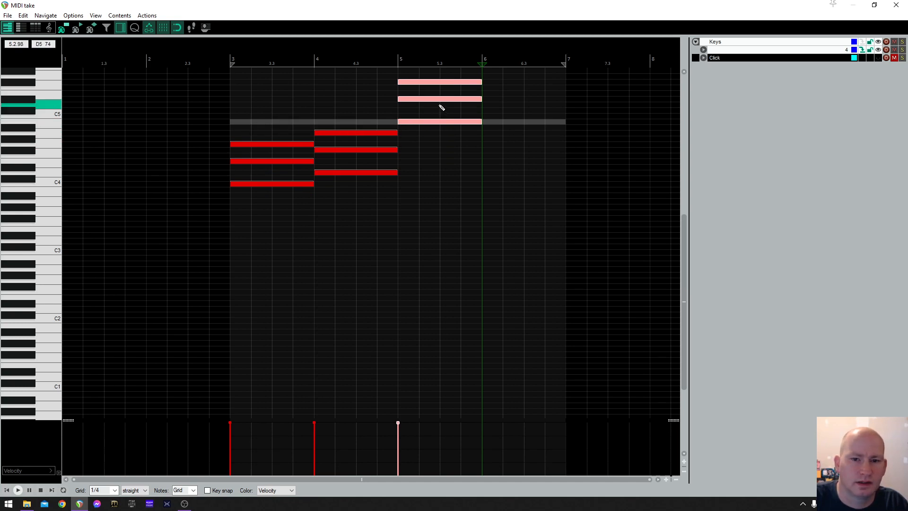
- Lower the middle note of the bar 5 chord one semitone to D5 and select the whole chord
{"action": "left_click", "coordinate": [423, 111]}
{"action": "left_click_drag", "start_coordinate": [424, 100], "coordinate": [425, 106]}
{"action": "left_click_drag", "start_coordinate": [473, 70], "coordinate": [454, 153]}
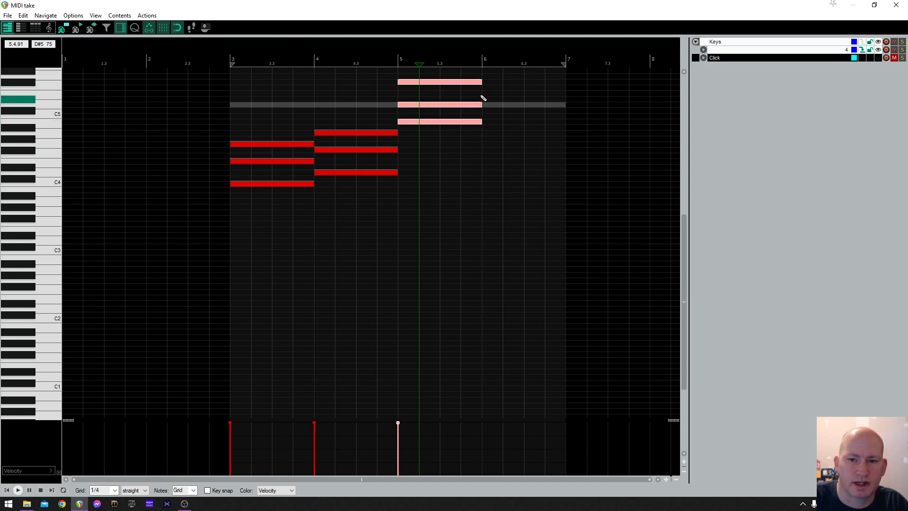
- Extend the selected bar 5 chord through the end of bar 6 and play the part from bar 3
{"action": "left_click_drag", "start_coordinate": [480, 82], "coordinate": [566, 83]}
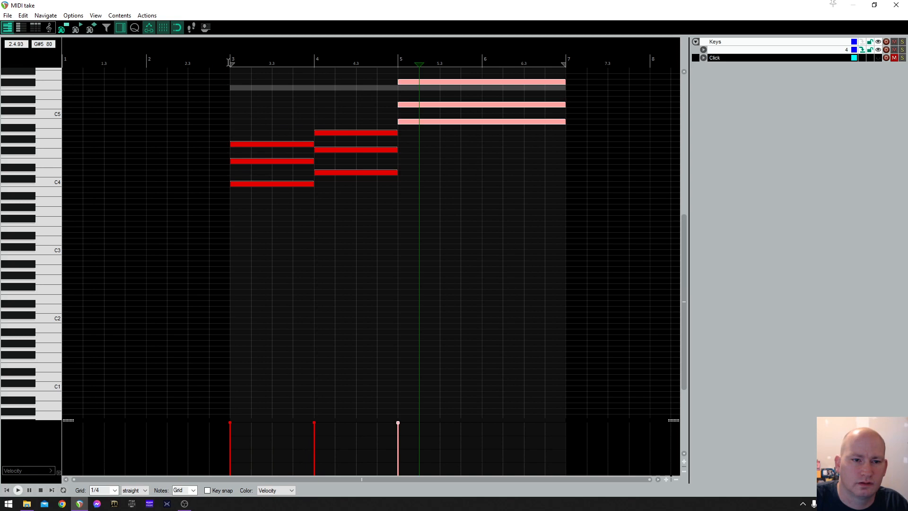
{"action": "left_click", "coordinate": [230, 63]}
{"action": "key", "text": "space"}
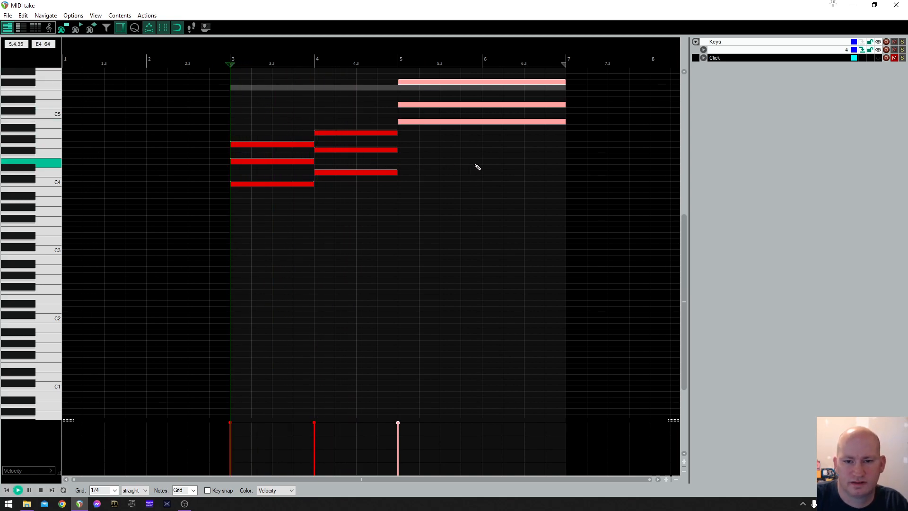
{"action": "key", "text": "space"}
- Undo the accidental velocity change, transpose the two-bar chord in bars 5 and 6 down to E4, G4 and B4, and play it back
{"action": "left_click_drag", "start_coordinate": [426, 85], "coordinate": [432, 88]}
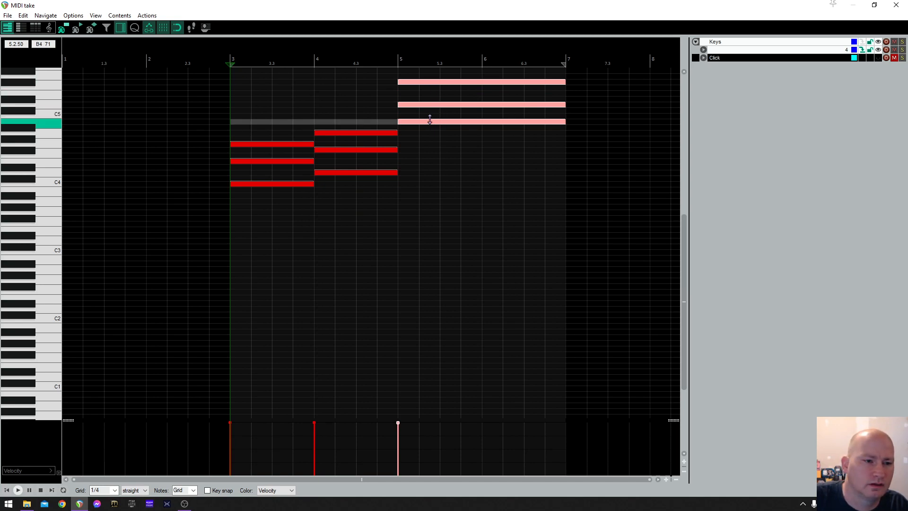
{"action": "left_click_drag", "start_coordinate": [429, 119], "coordinate": [429, 142]}
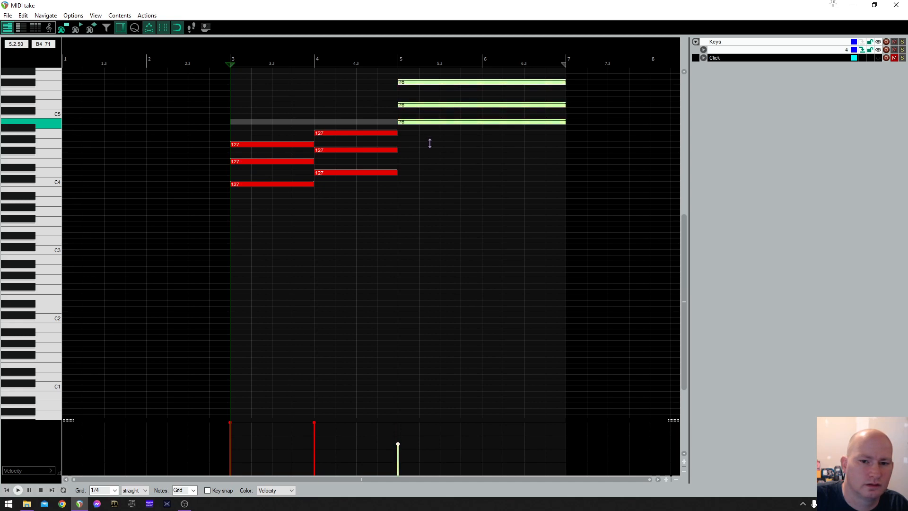
{"action": "key", "text": "ctrl+z"}
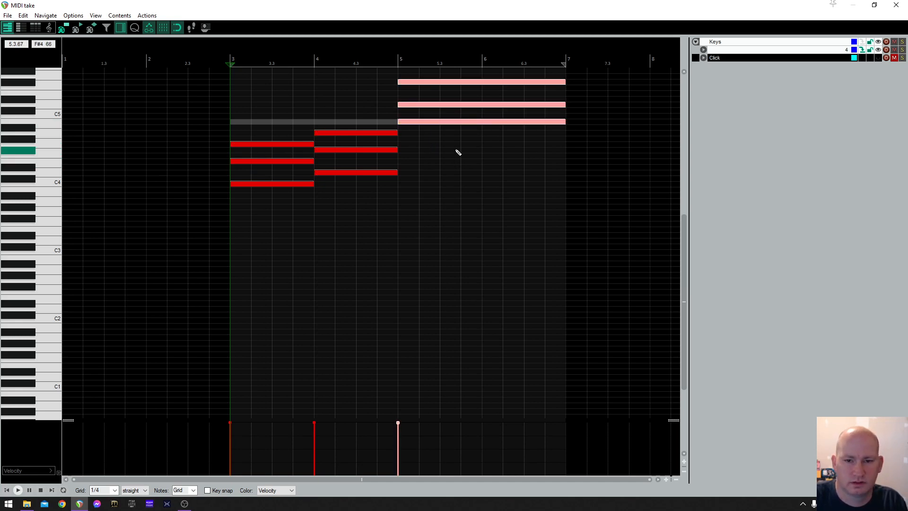
{"action": "left_click_drag", "start_coordinate": [452, 124], "coordinate": [458, 164]}
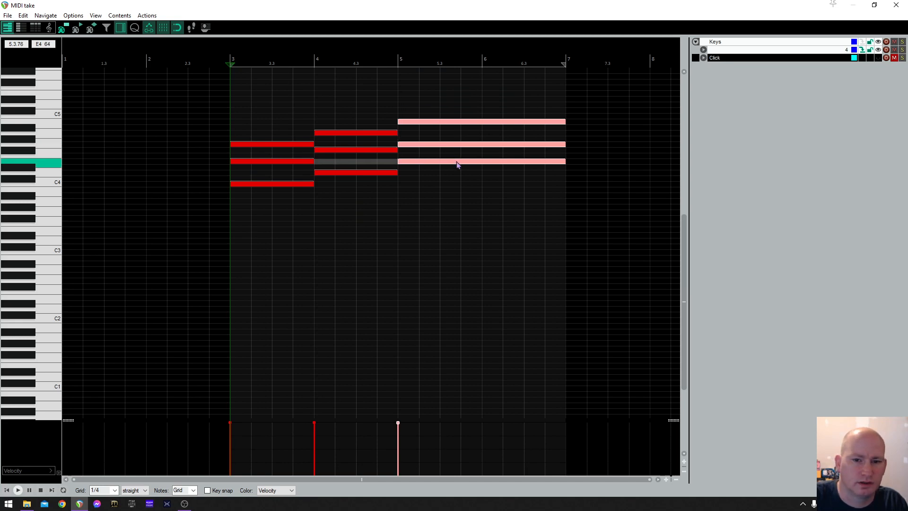
{"action": "left_click", "coordinate": [384, 64]}
{"action": "key", "text": "space"}
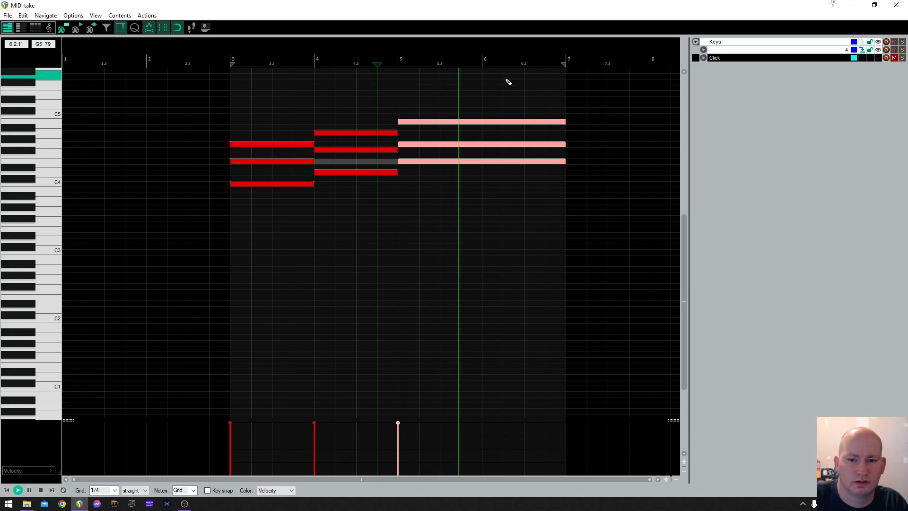
{"action": "key", "text": "space"}
- Close the MIDI editor and Kontakt windows and loop-extend the Keys MIDI item to bar 19, matching the guitar part
{"action": "left_click", "coordinate": [896, 5]}
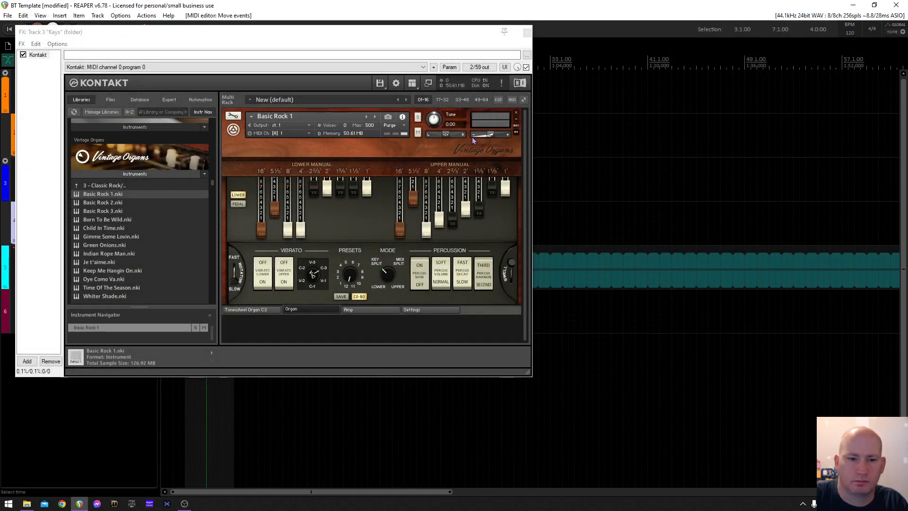
{"action": "left_click", "coordinate": [527, 32]}
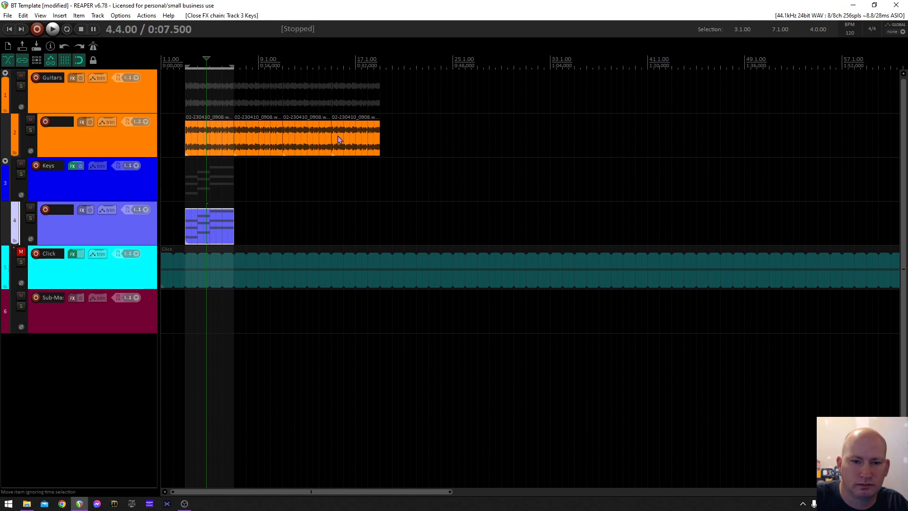
{"action": "left_click_drag", "start_coordinate": [234, 228], "coordinate": [380, 229]}
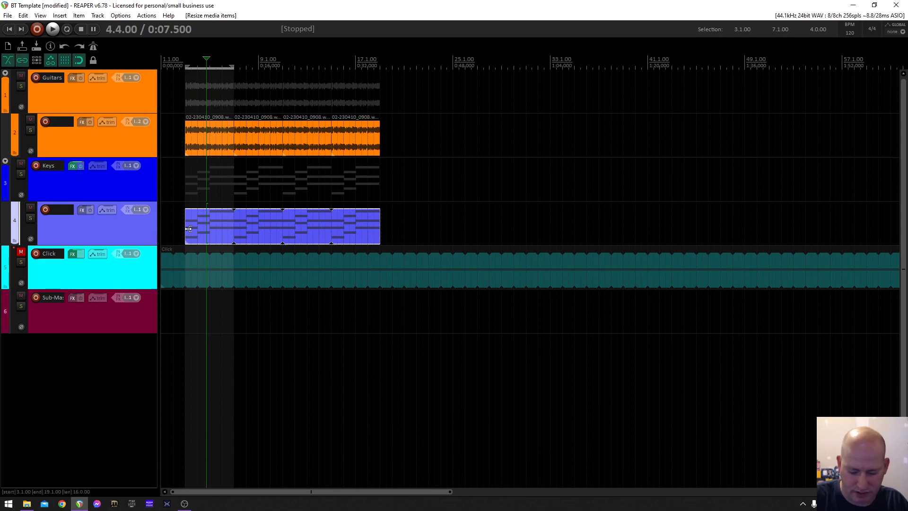
- Open the mixer, lower the guitar recording on track 2 to -13.1 dB and play the mix to check the balance
{"action": "key", "text": "ctrl+m"}
{"action": "left_click_drag", "start_coordinate": [126, 392], "coordinate": [129, 425]}
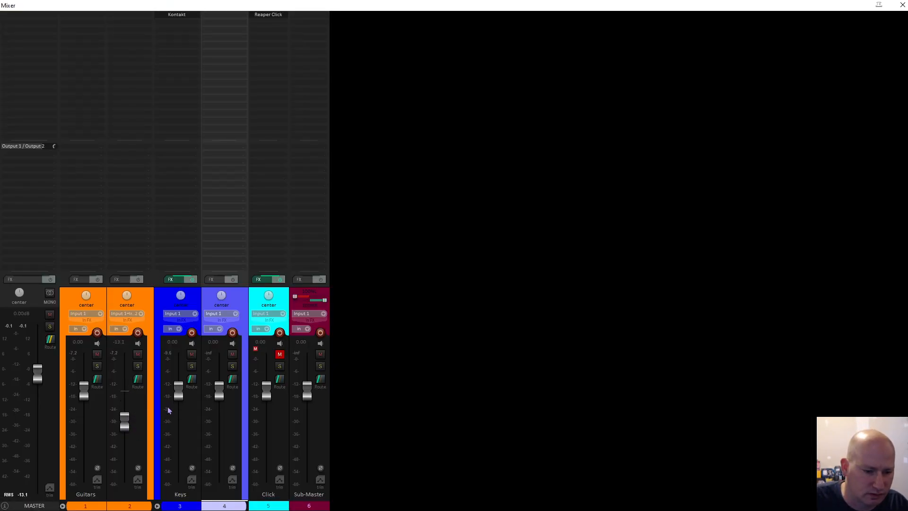
{"action": "key", "text": "space"}
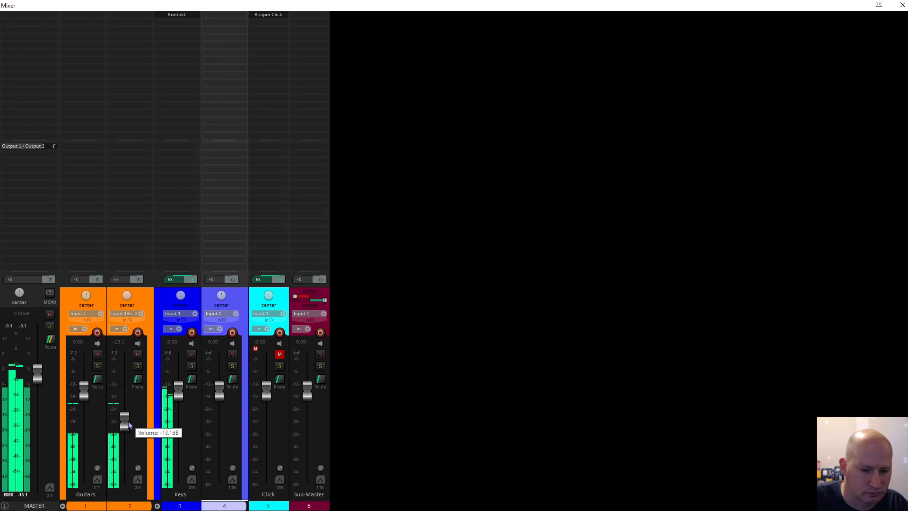
{"action": "key", "text": "space"}
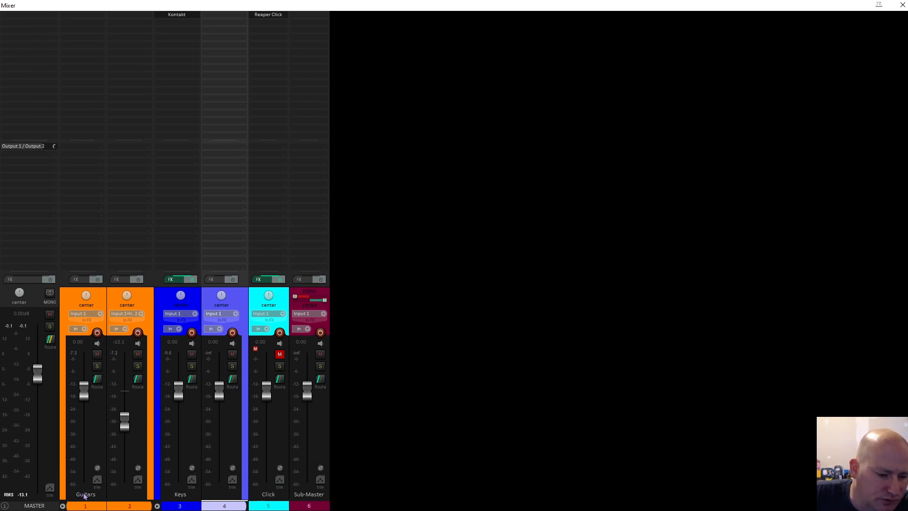
- Collapse the Guitars and Keys folders in the mixer and add a send from Guitars to Sub-Master
{"action": "left_click", "coordinate": [62, 506]}
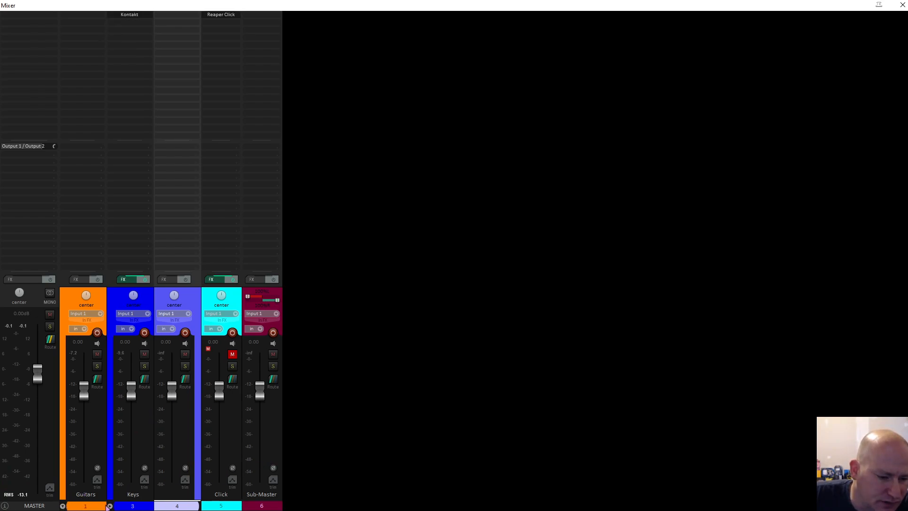
{"action": "left_click", "coordinate": [110, 506]}
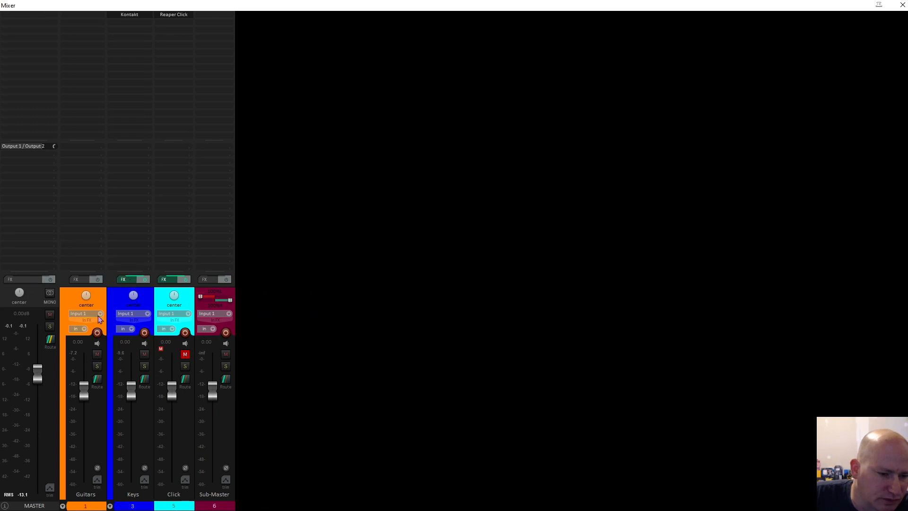
{"action": "left_click", "coordinate": [98, 380]}
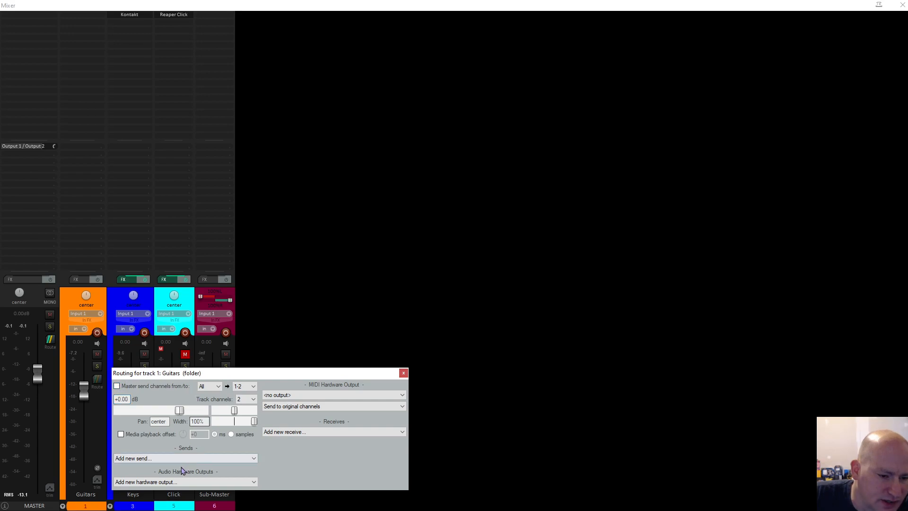
{"action": "left_click", "coordinate": [159, 458]}
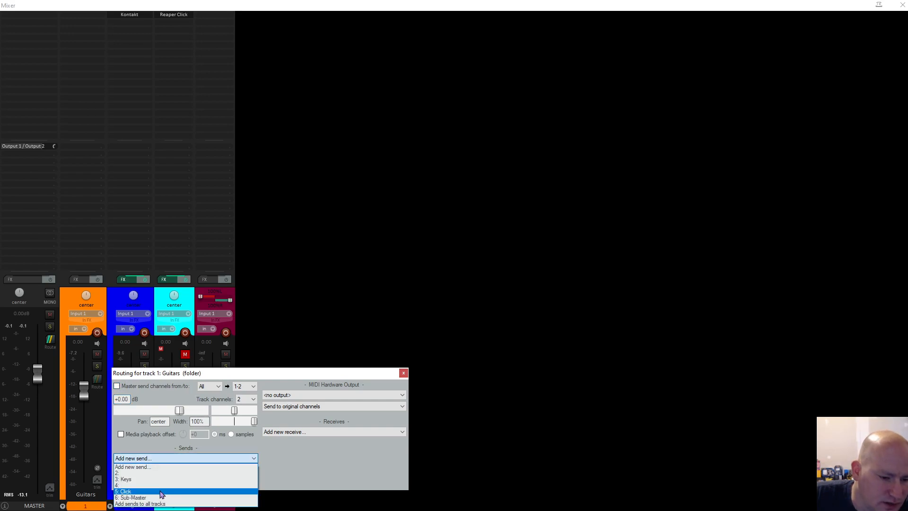
{"action": "left_click", "coordinate": [142, 498]}
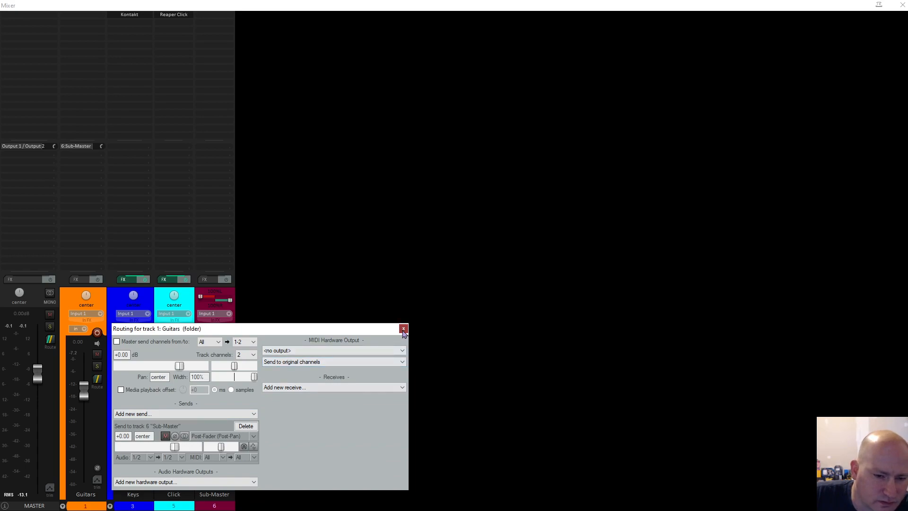
{"action": "left_click", "coordinate": [403, 330]}
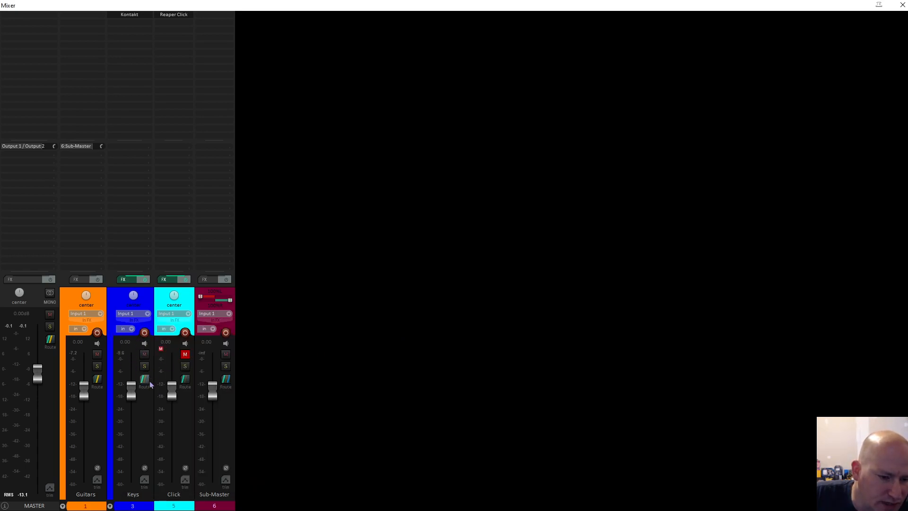
- Add a send from the Keys folder track to Sub-Master and close its routing window
{"action": "left_click", "coordinate": [144, 383]}
{"action": "left_click", "coordinate": [165, 386]}
{"action": "left_click", "coordinate": [194, 459]}
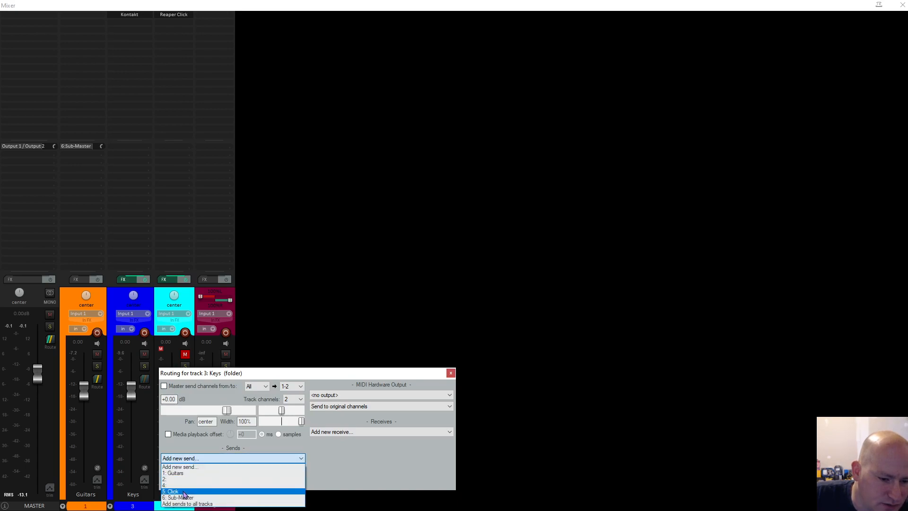
{"action": "left_click", "coordinate": [185, 499]}
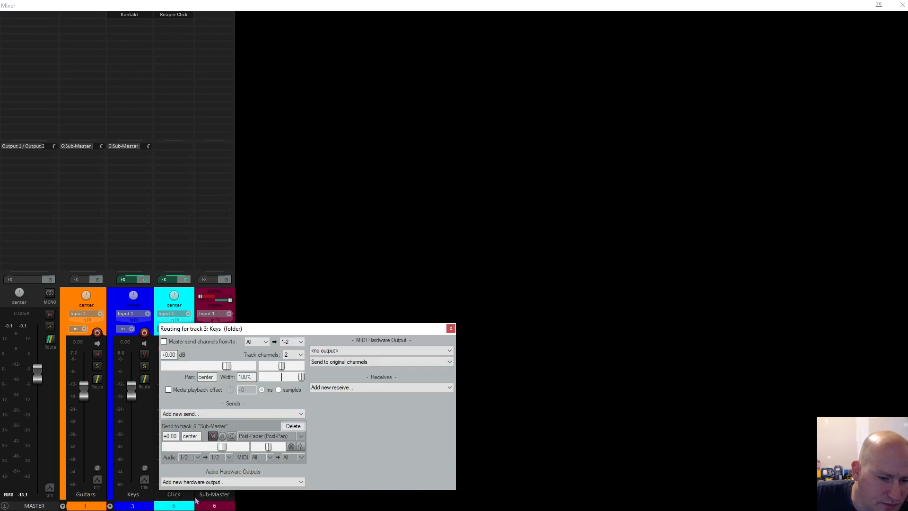
{"action": "left_click", "coordinate": [451, 329]}
- Test the Sub-Master routing during playback by lowering its volume to about -6.5 dB and resetting it to 0 dB
{"action": "key", "text": "space"}
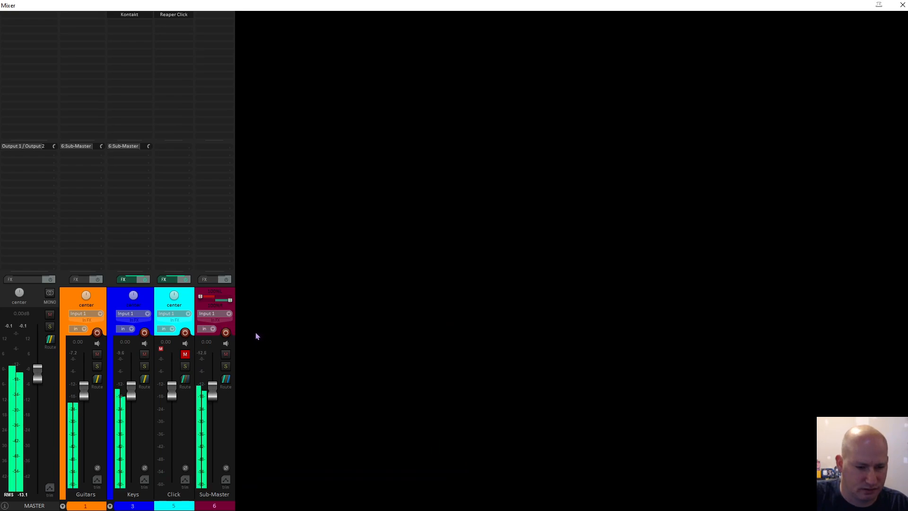
{"action": "left_click_drag", "start_coordinate": [213, 393], "coordinate": [212, 416]}
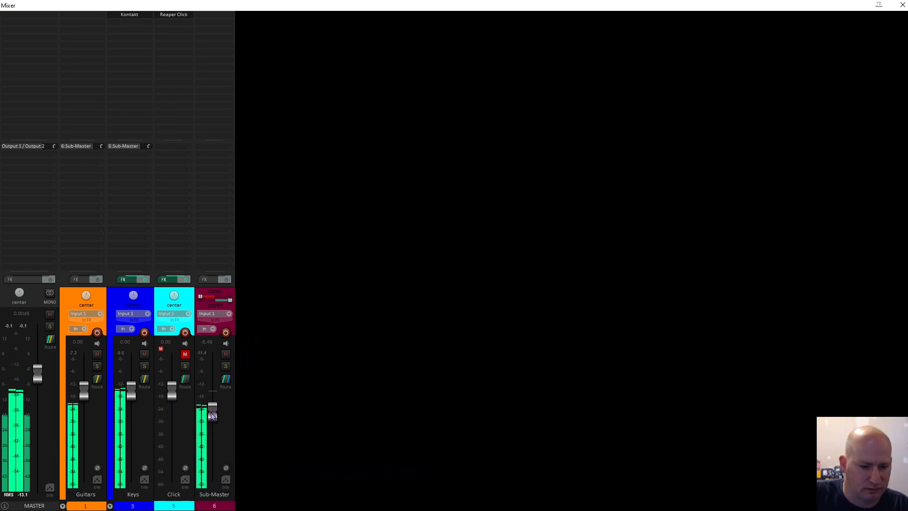
{"action": "double_click", "coordinate": [213, 415]}
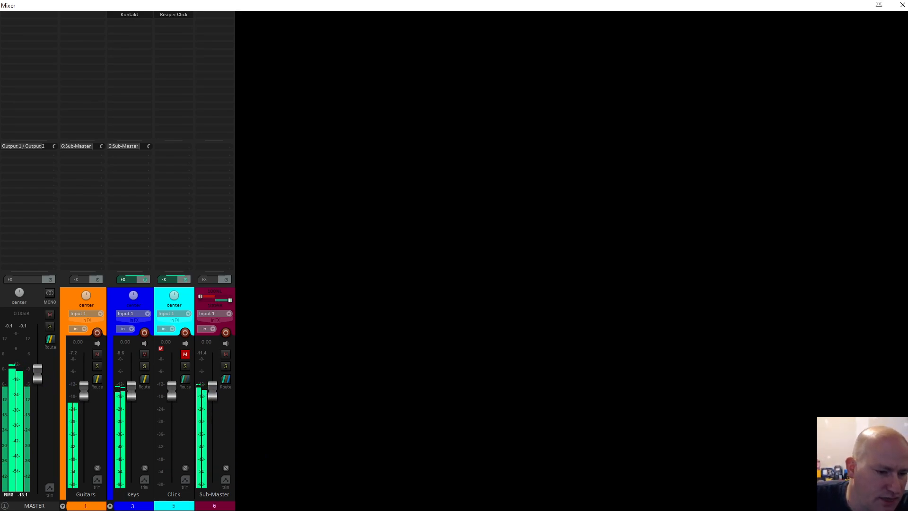
- Unmute the Click track, test its level against a lowered Sub-Master, stop playback and reset Sub-Master to 0 dB
{"action": "left_click", "coordinate": [185, 355]}
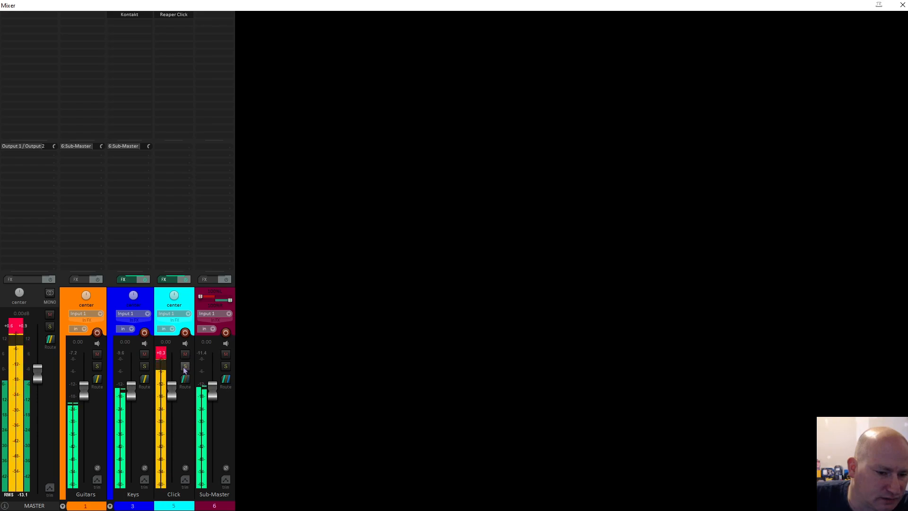
{"action": "left_click_drag", "start_coordinate": [213, 396], "coordinate": [210, 416]}
{"action": "left_click", "coordinate": [162, 356]}
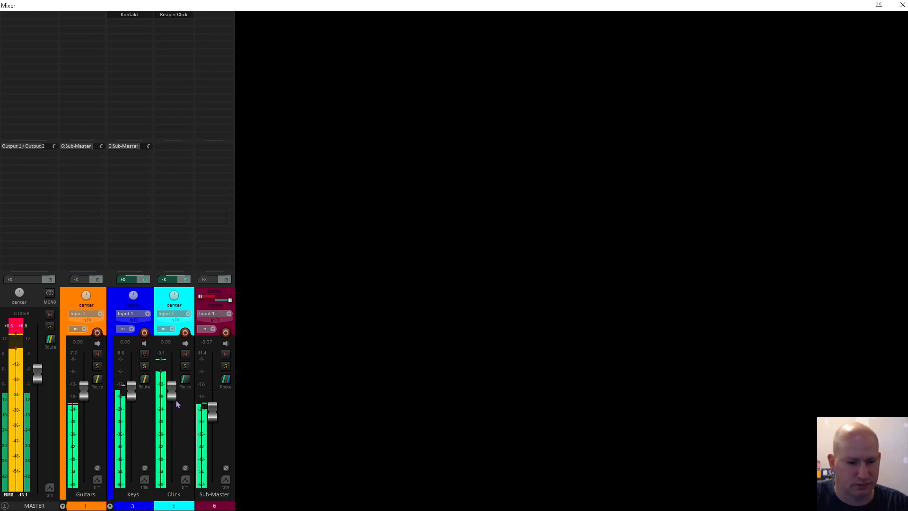
{"action": "key", "text": "space"}
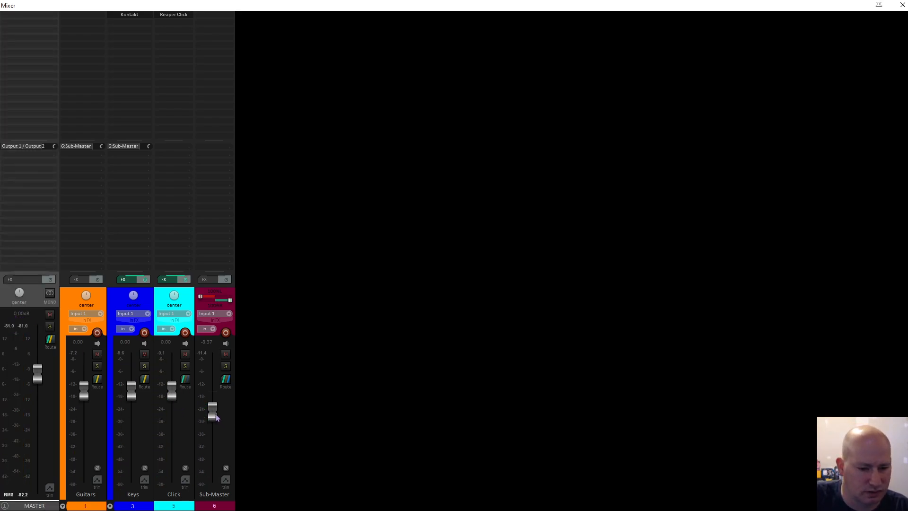
{"action": "double_click", "coordinate": [218, 420]}
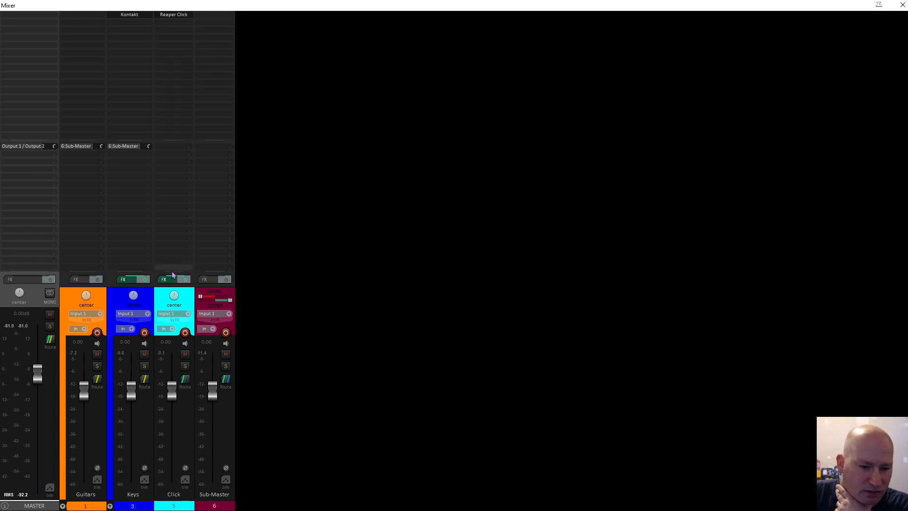
- Pan Click to 100% left and Sub-Master's left channel to 100% right, and play the mix to check the split
{"action": "left_click_drag", "start_coordinate": [178, 298], "coordinate": [174, 300]}
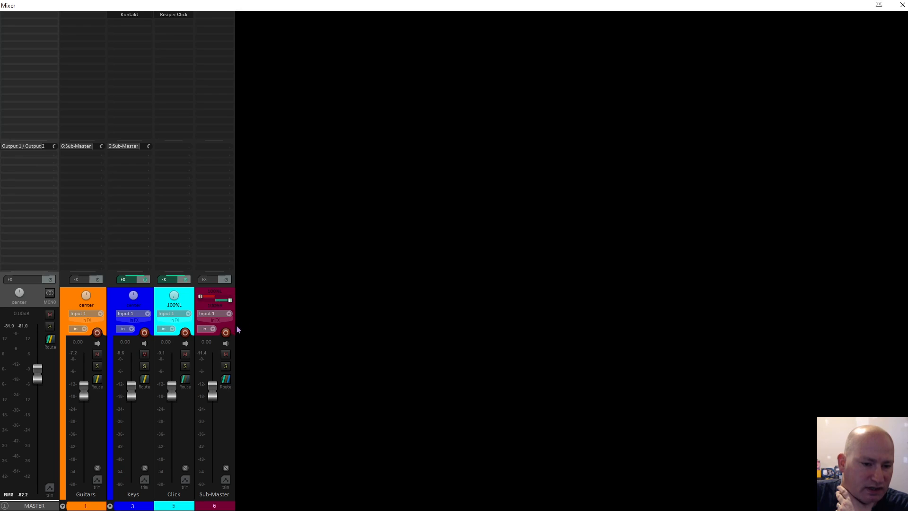
{"action": "mouse_move", "coordinate": [200, 298]}
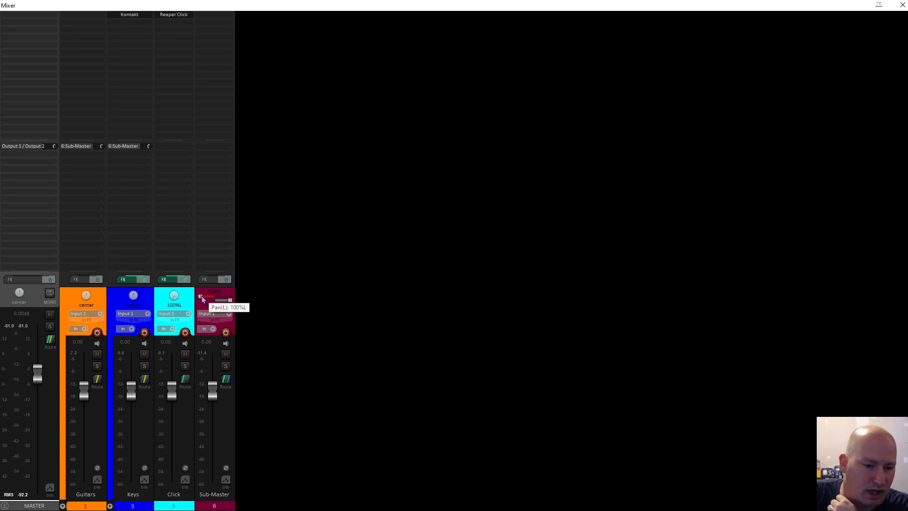
{"action": "left_click_drag", "start_coordinate": [202, 299], "coordinate": [290, 297]}
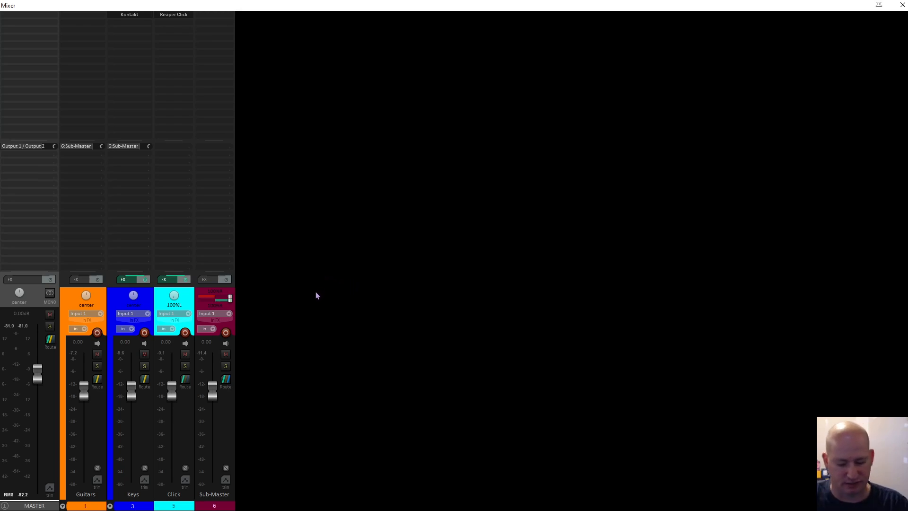
{"action": "key", "text": "space"}
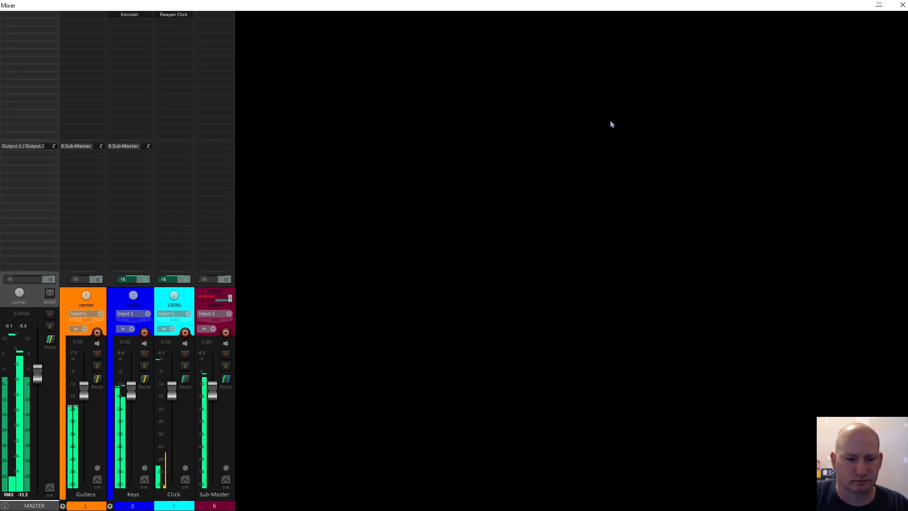
{"action": "key", "text": "space"}
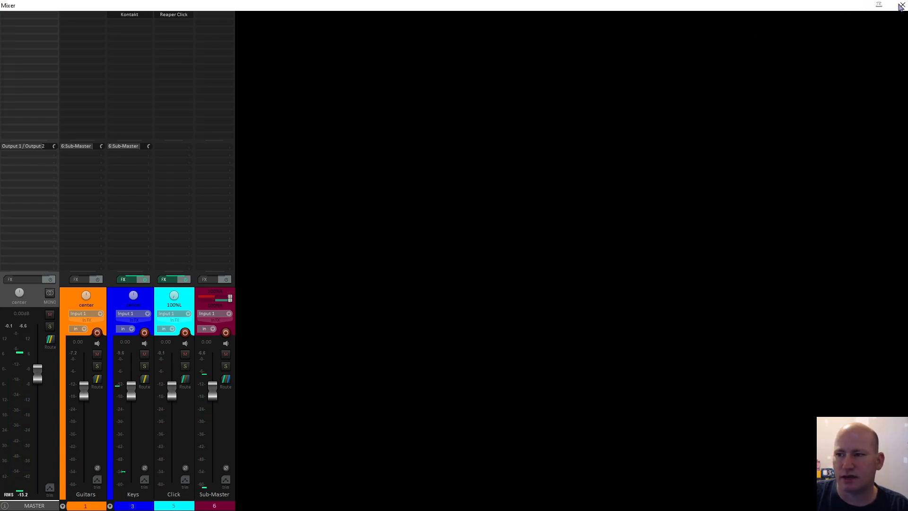
- Close the mixer and trim the end of the Click item to bar 19, in line with the guitar and keys items
{"action": "left_click", "coordinate": [901, 6]}
{"action": "scroll", "coordinate": [478, 212], "scroll_direction": "down", "scroll_amount": 8}
{"action": "scroll", "coordinate": [520, 246], "scroll_direction": "up", "scroll_amount": 3}
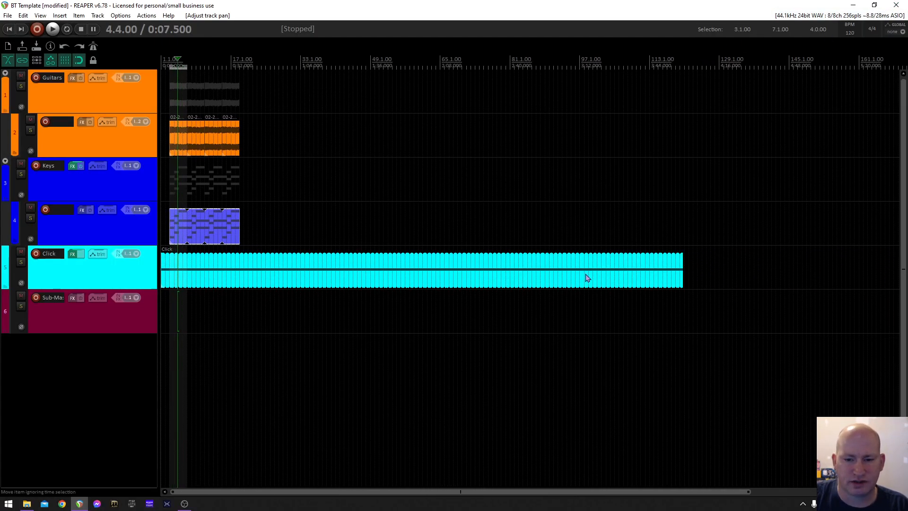
{"action": "left_click_drag", "start_coordinate": [683, 270], "coordinate": [238, 300]}
{"action": "scroll", "coordinate": [276, 239], "scroll_direction": "up", "scroll_amount": 3}
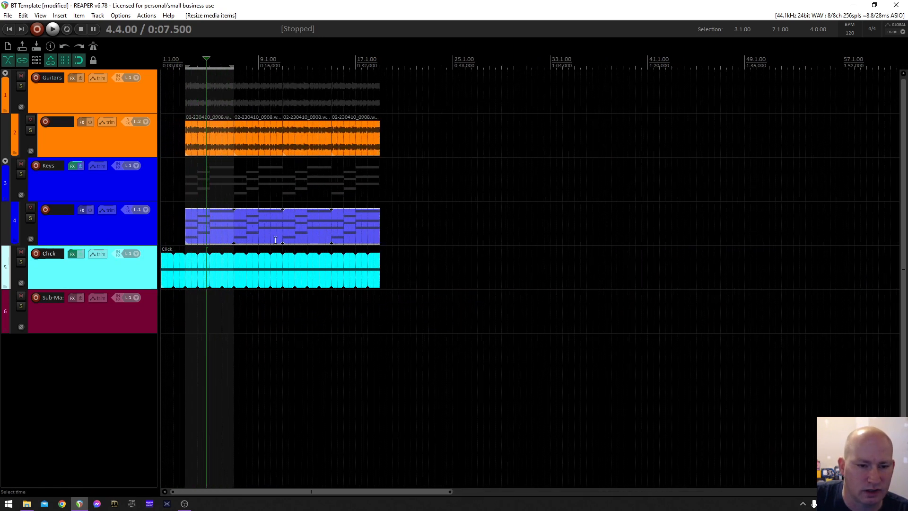
- Play the project from the start into bar 4 to check the click count-in before the chords, and stop playback
{"action": "scroll", "coordinate": [275, 240], "scroll_direction": "up", "scroll_amount": 6}
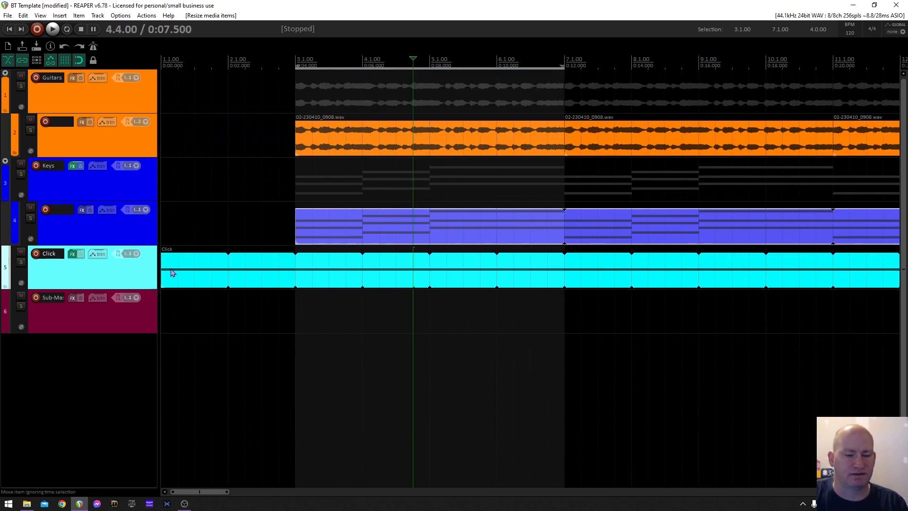
{"action": "key", "text": "Home"}
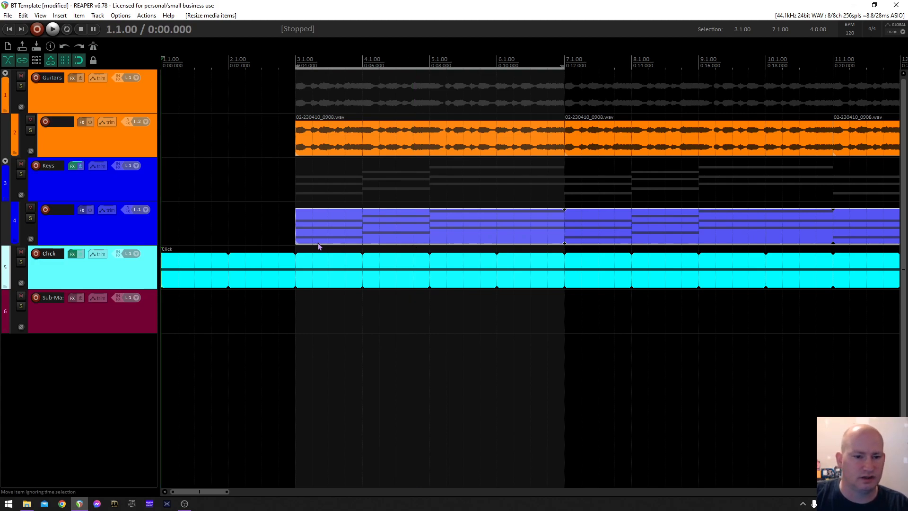
{"action": "key", "text": "space"}
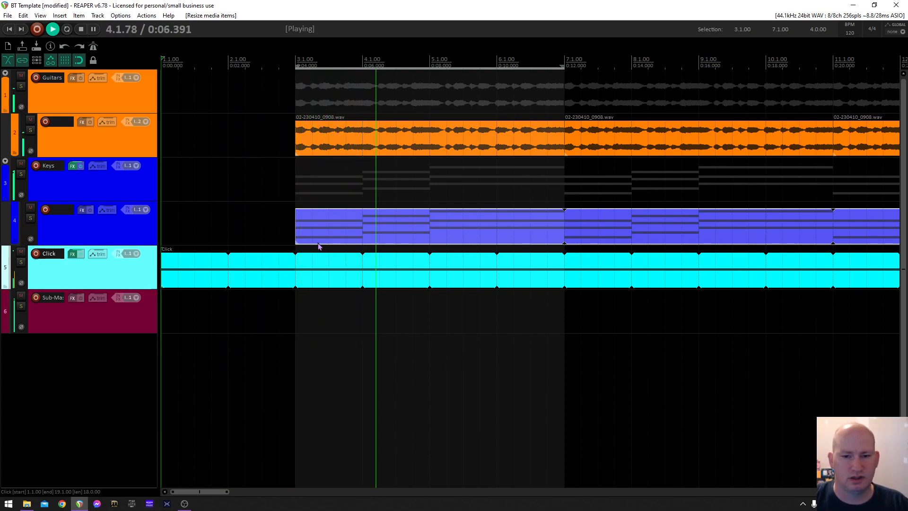
{"action": "key", "text": "space"}
- Set up a render of the entire project's master mix named Test Project, with the WAV bit depth at 16 bit PCM
{"action": "scroll", "coordinate": [277, 260], "scroll_direction": "down", "scroll_amount": 4}
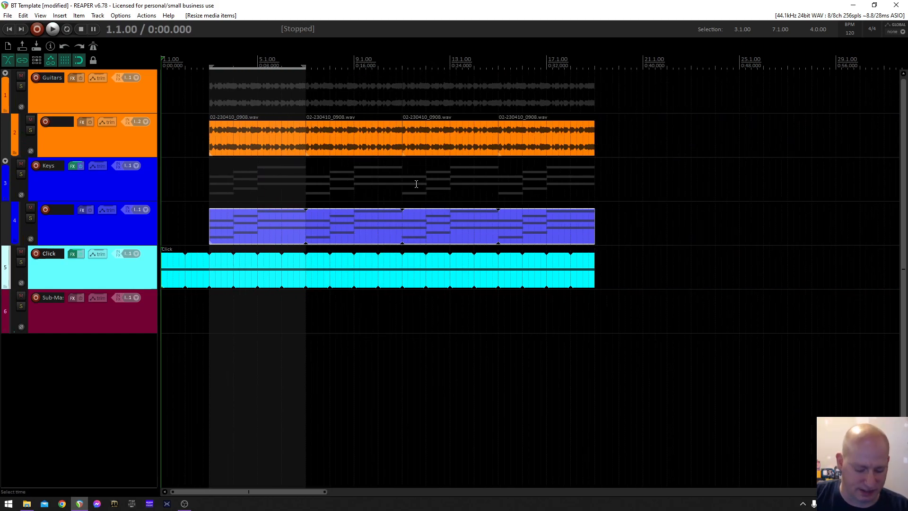
{"action": "key", "text": "ctrl+alt+r"}
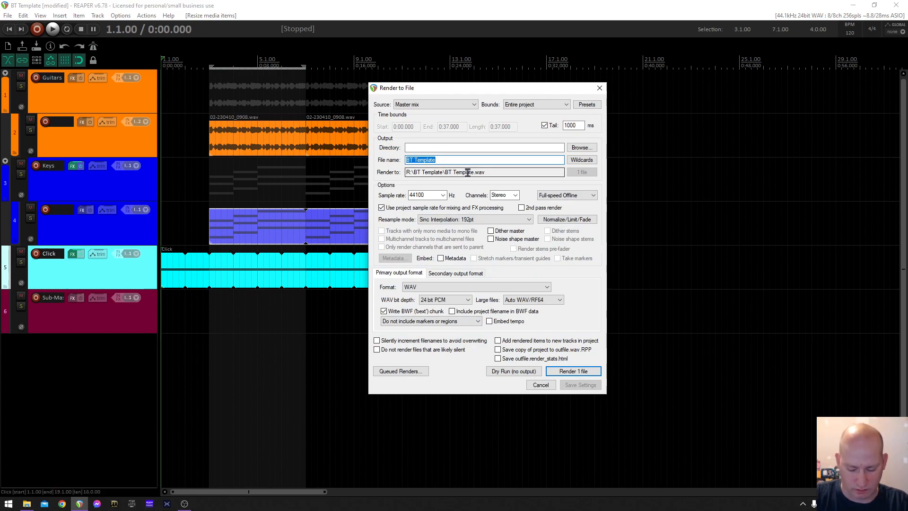
{"action": "type", "text": "Test Project"}
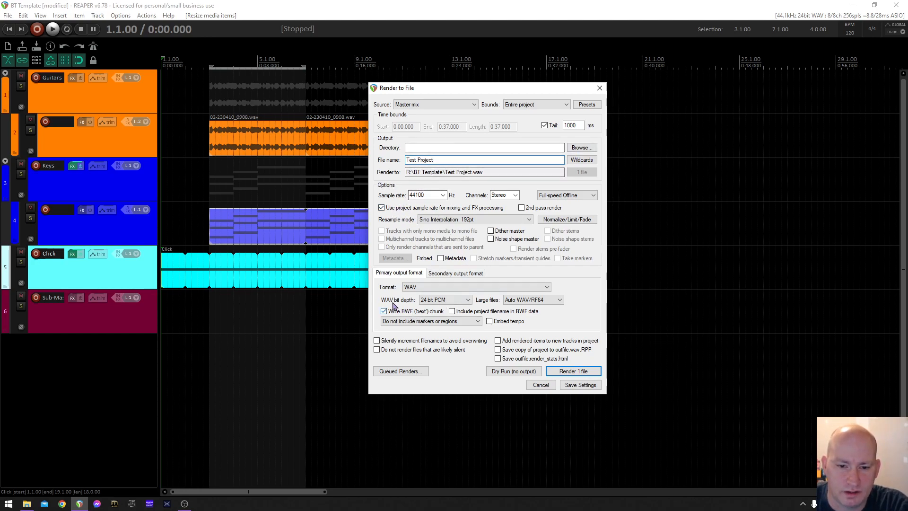
{"action": "left_click", "coordinate": [462, 301]}
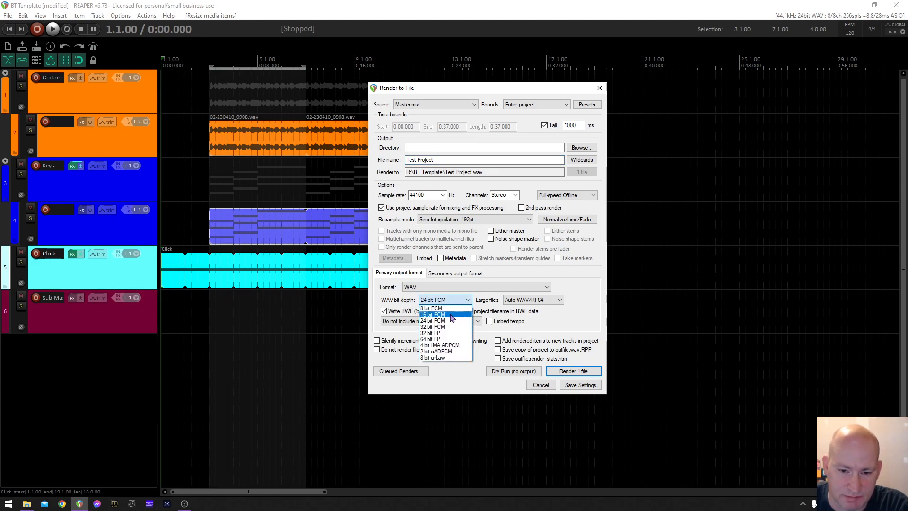
{"action": "left_click", "coordinate": [452, 315]}
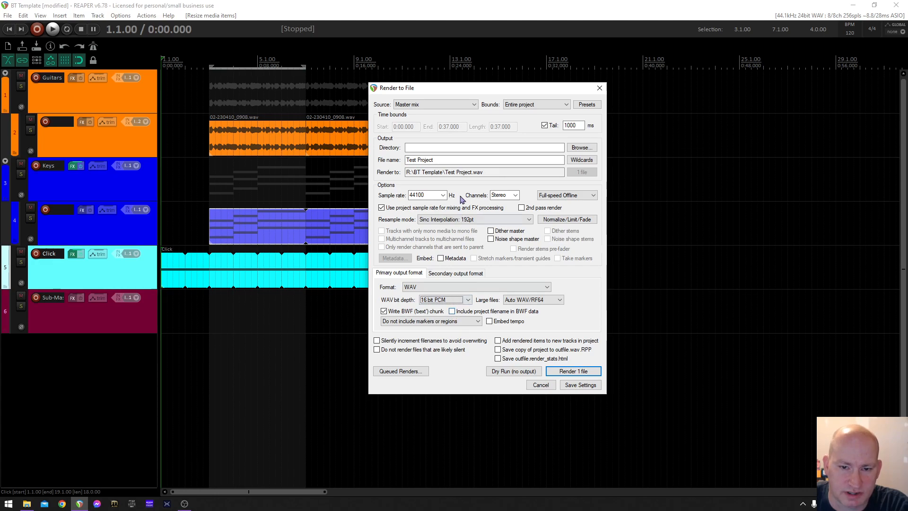
- Change the render's file name to Test BT, render the file and close the finished render
{"action": "left_click_drag", "start_coordinate": [441, 160], "coordinate": [371, 164]}
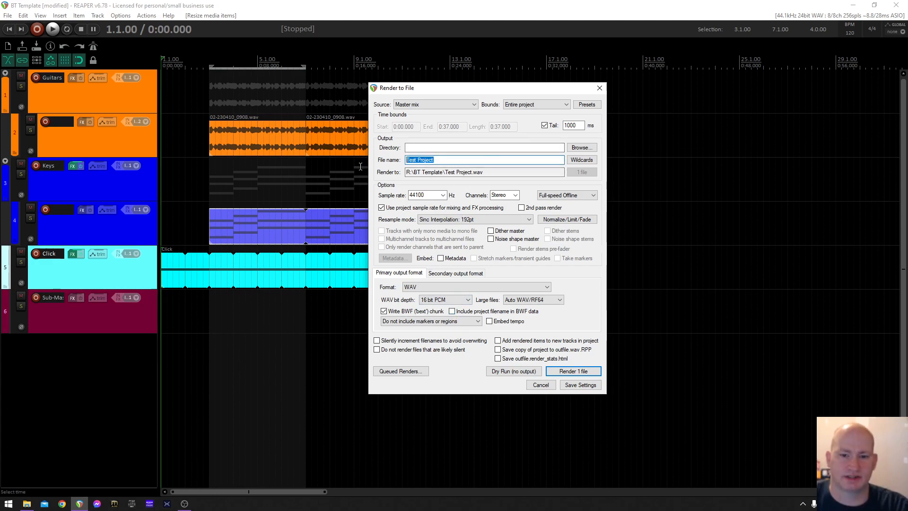
{"action": "type", "text": "Test BT"}
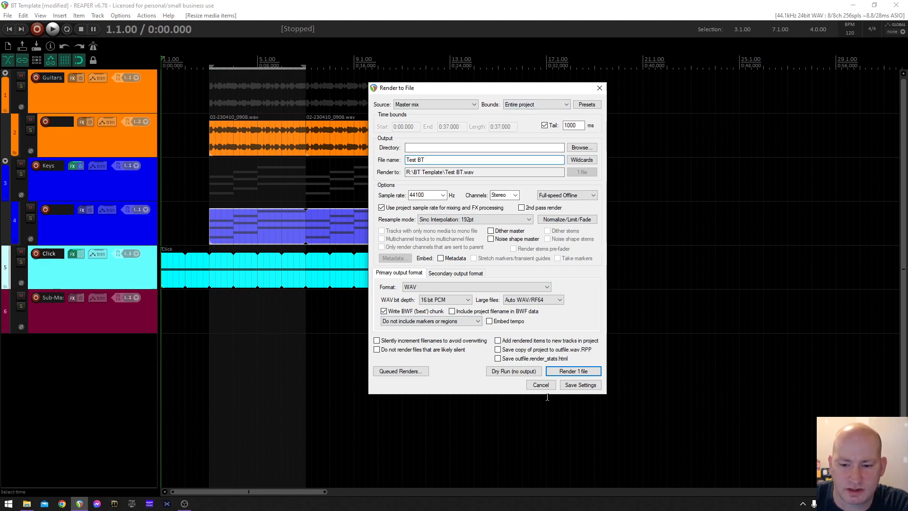
{"action": "left_click", "coordinate": [574, 374]}
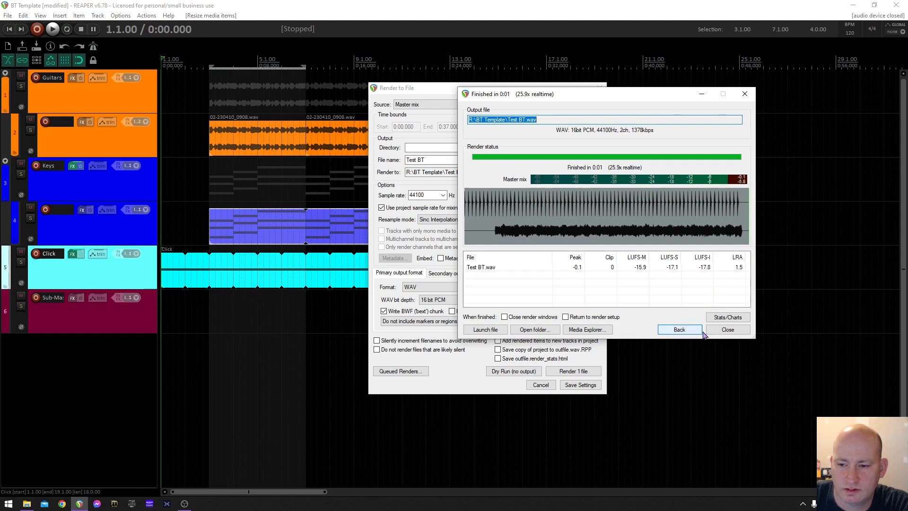
{"action": "left_click", "coordinate": [730, 329]}
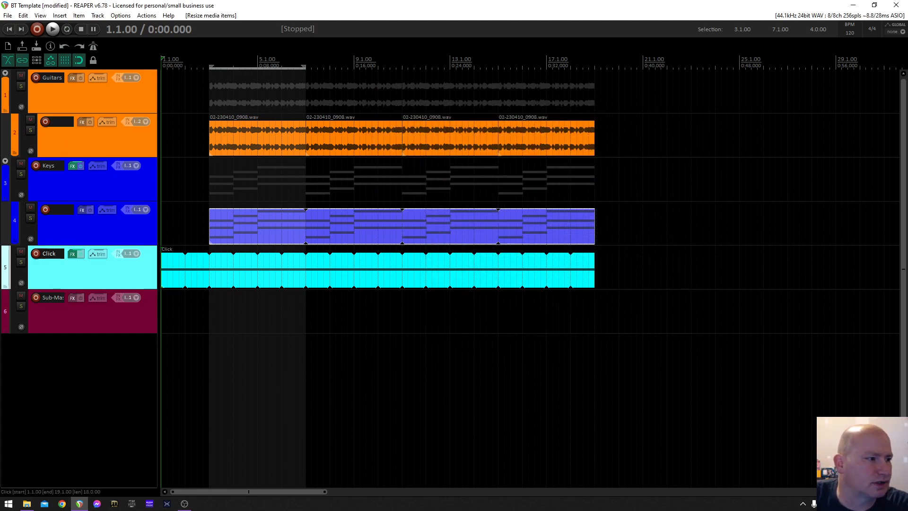
- Switch to File Explorer with the Recording and TM-2 drives side by side, and open the BT Template folder on Recording (R:)
{"action": "key", "text": "alt+Tab"}
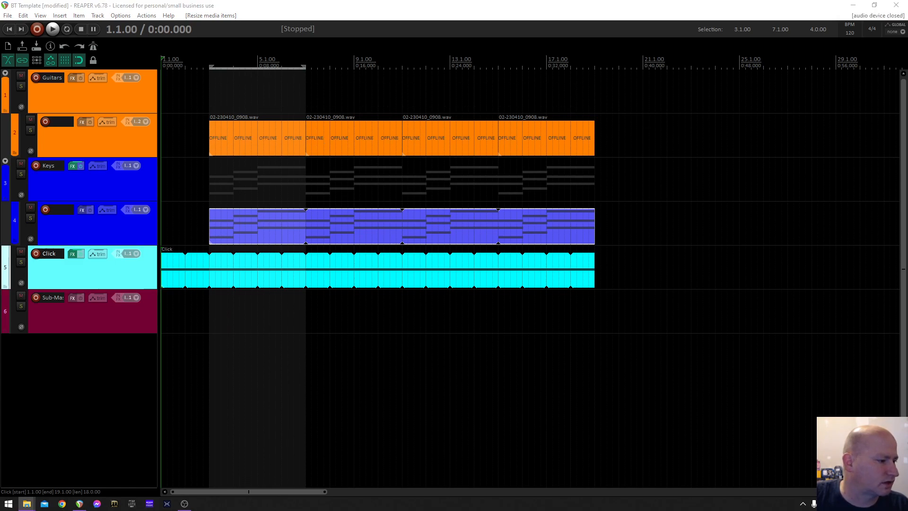
{"action": "left_click_drag", "start_coordinate": [0, 108], "coordinate": [0, 102]}
{"action": "left_click", "coordinate": [563, 191]}
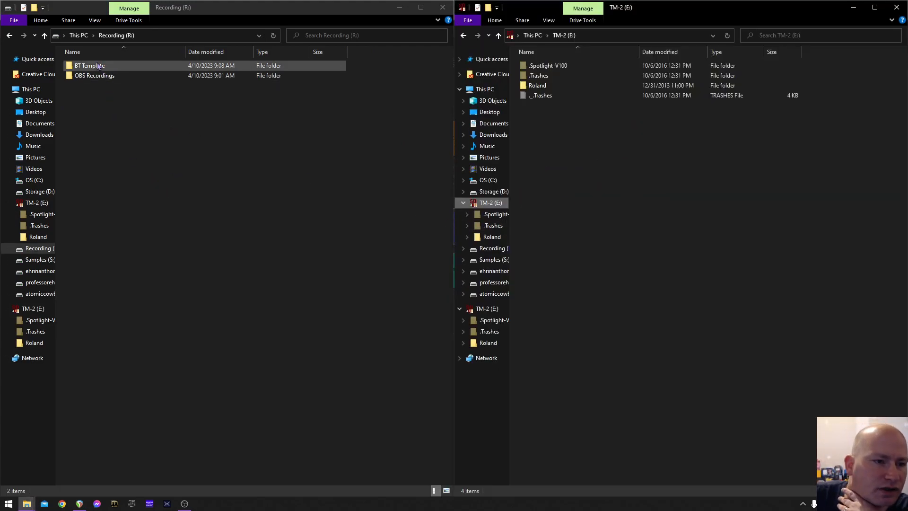
{"action": "double_click", "coordinate": [114, 65]}
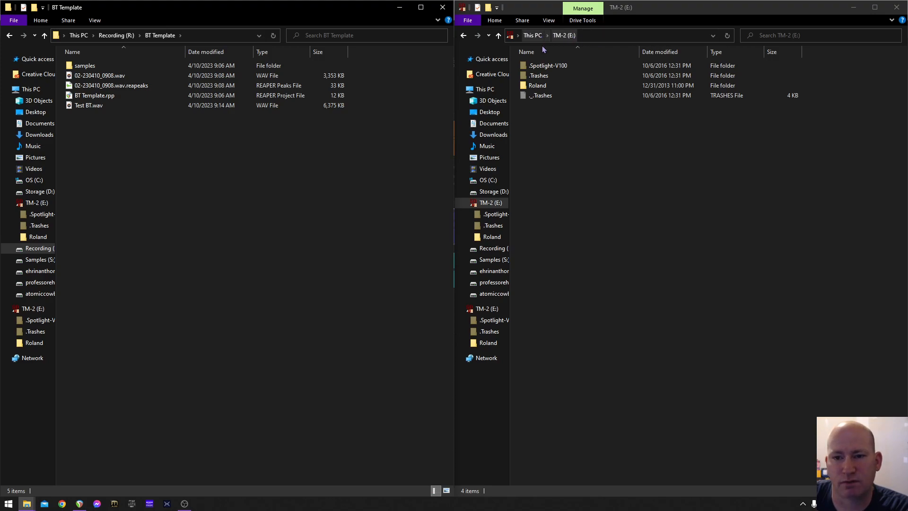
- Copy Test BT.wav from the BT Template folder into the Roland\TM-2\WAVE folder on the TM-2 (E:) drive
{"action": "double_click", "coordinate": [539, 86]}
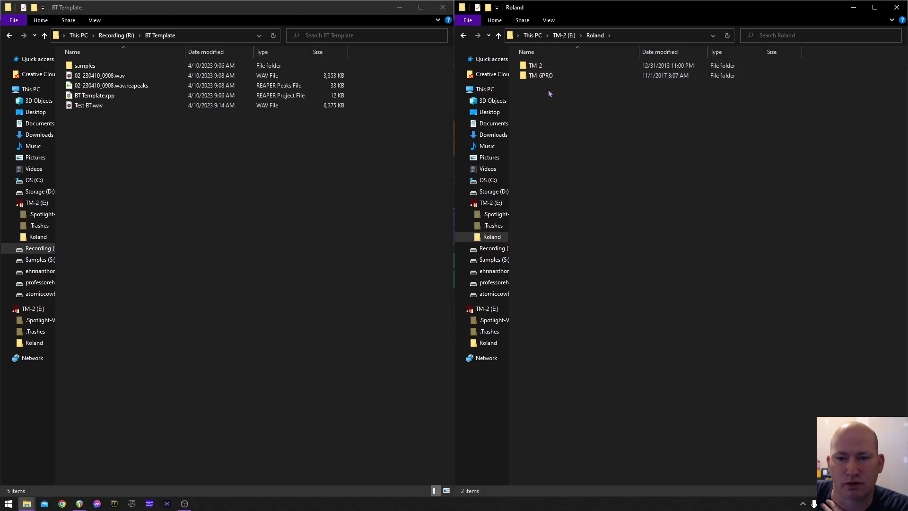
{"action": "double_click", "coordinate": [534, 68]}
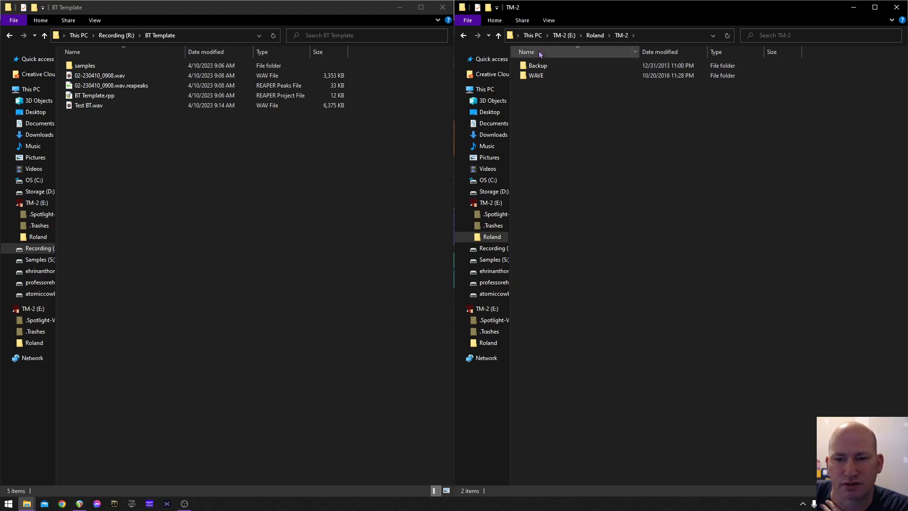
{"action": "double_click", "coordinate": [534, 76]}
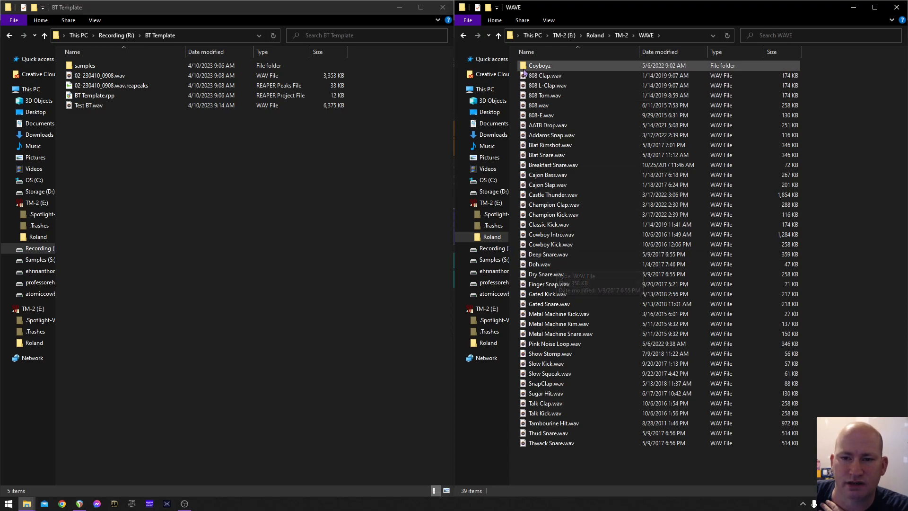
{"action": "left_click_drag", "start_coordinate": [86, 108], "coordinate": [615, 209]}
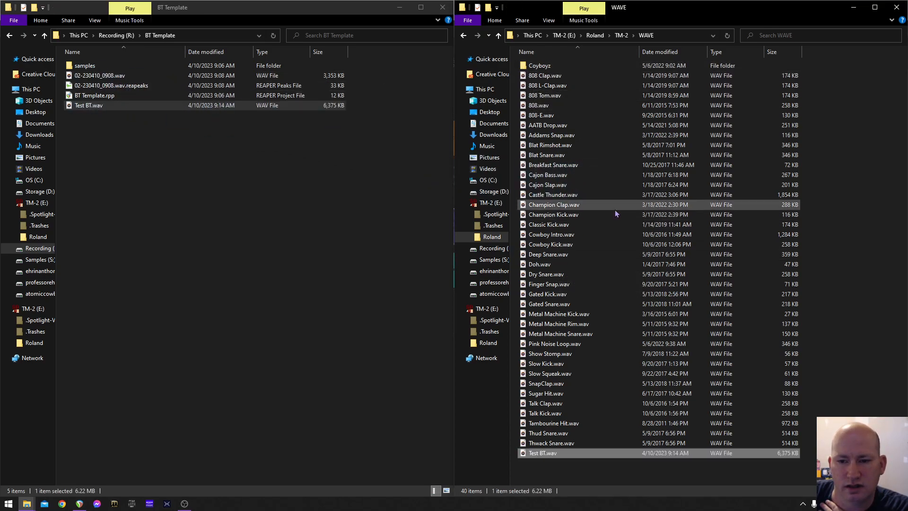